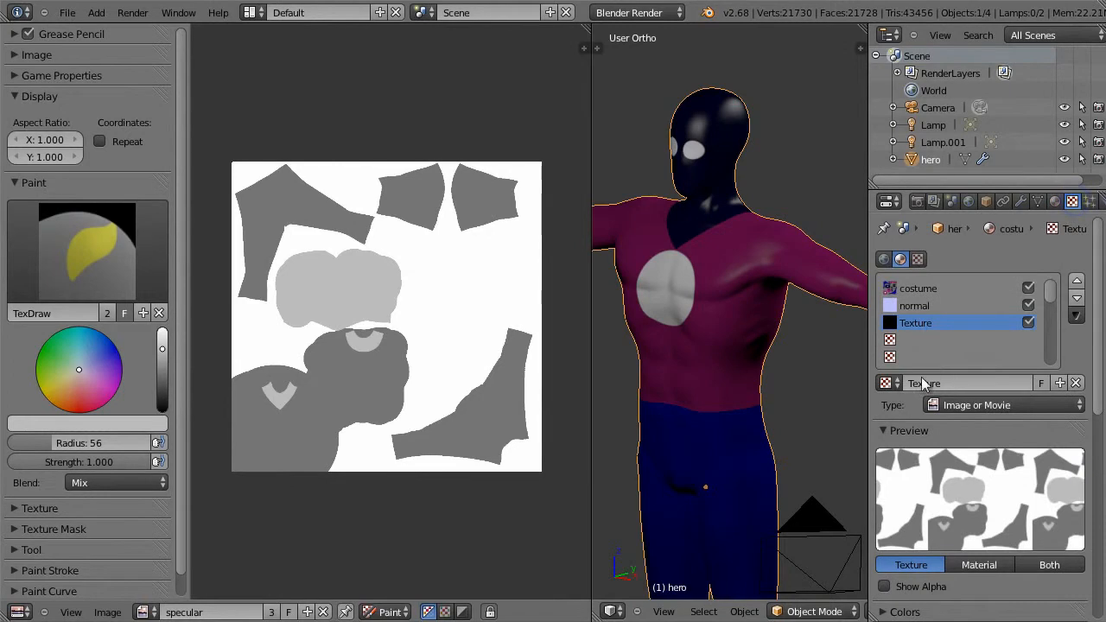
# Step: Rename the third texture of the costume material as specular
pyautogui.click(922, 382)
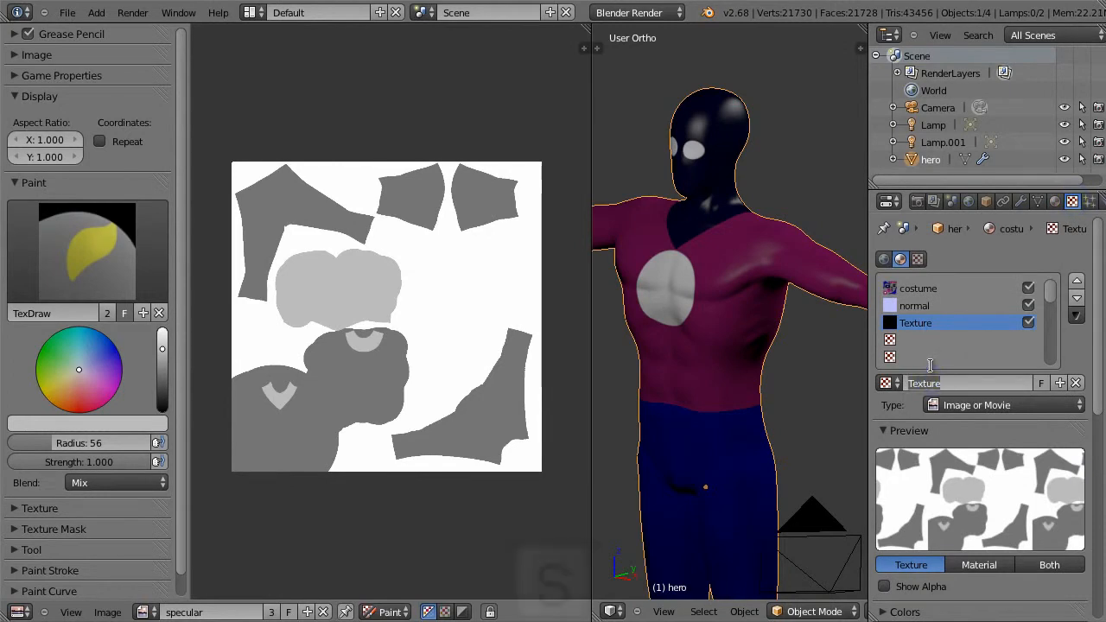
pyautogui.write('specula')
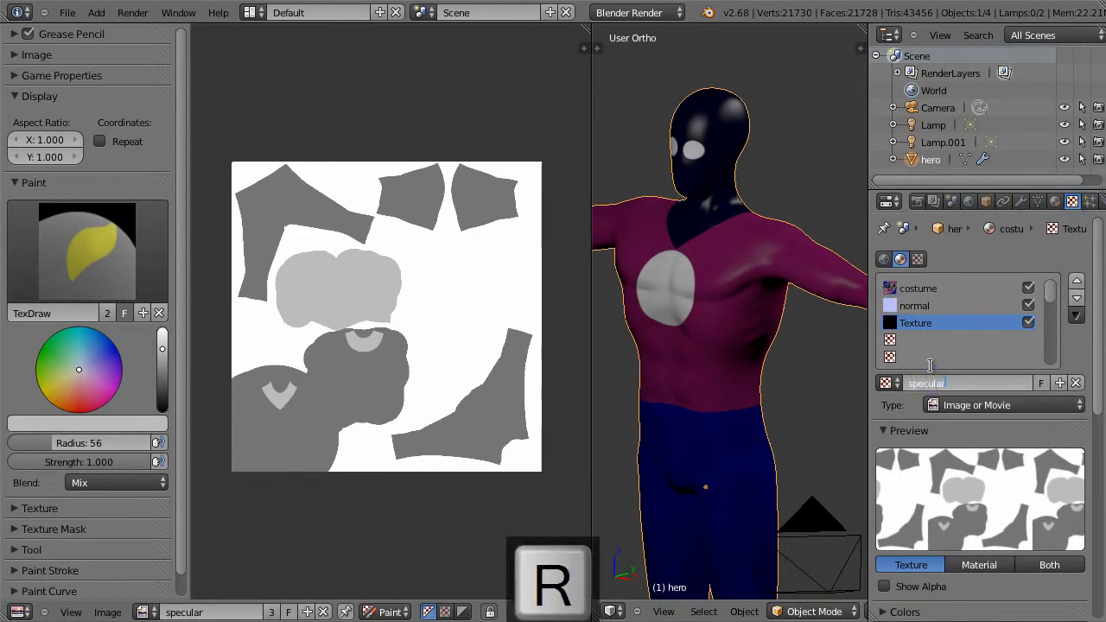
pyautogui.write('r')
pyautogui.press('Return')
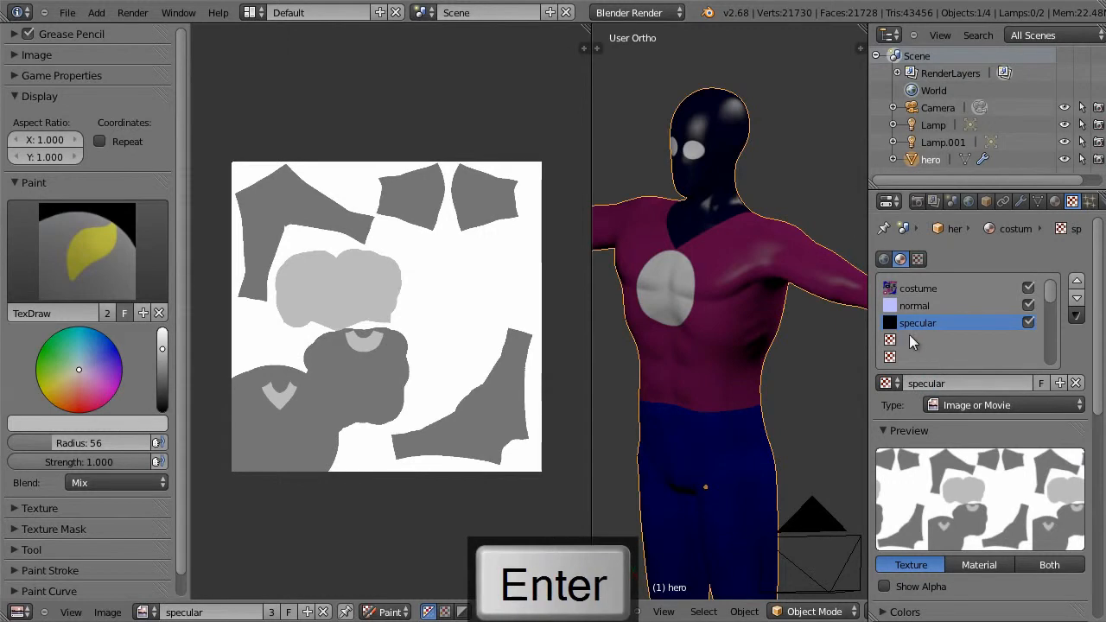
# Step: Add an Image or Movie texture named emit in the empty slot below specular
pyautogui.click(907, 341)
pyautogui.click(936, 384)
pyautogui.click(936, 406)
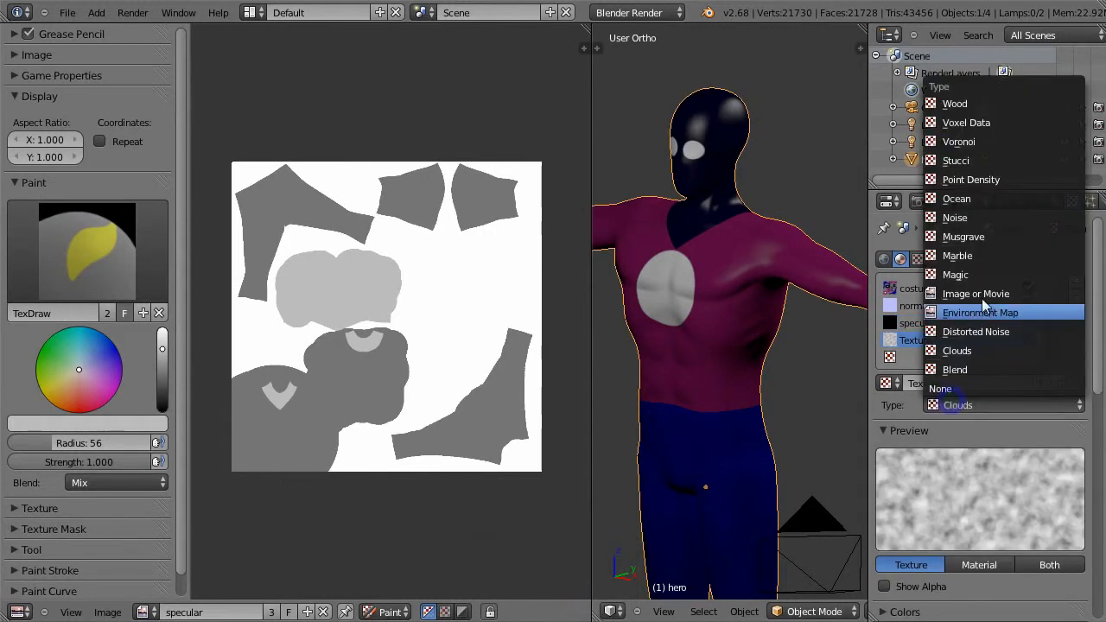
pyautogui.click(985, 295)
pyautogui.click(939, 382)
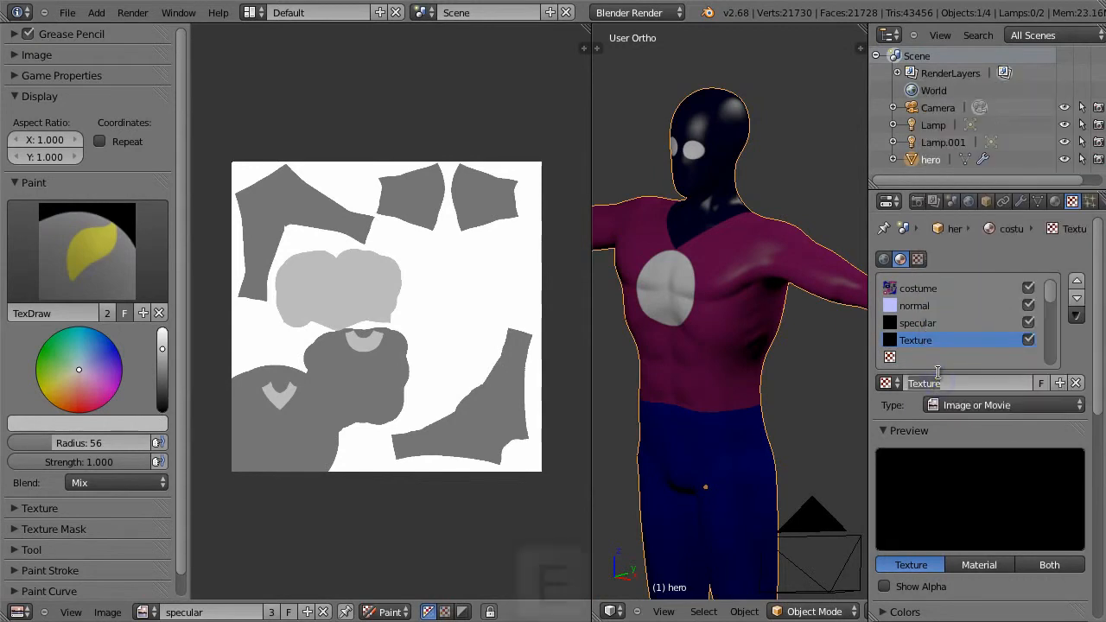
pyautogui.write('emit')
pyautogui.press('Return')
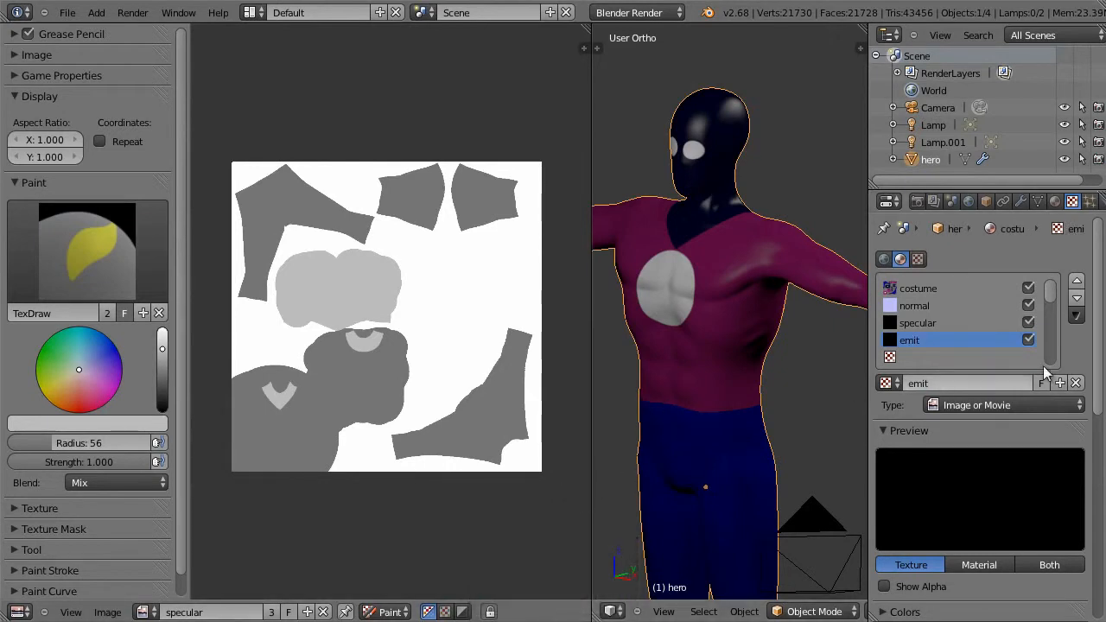
# Step: Create a new blank black image named emit, 1024 by 1024, without alpha
pyautogui.moveTo(1097, 383); pyautogui.dragTo(1097, 405)
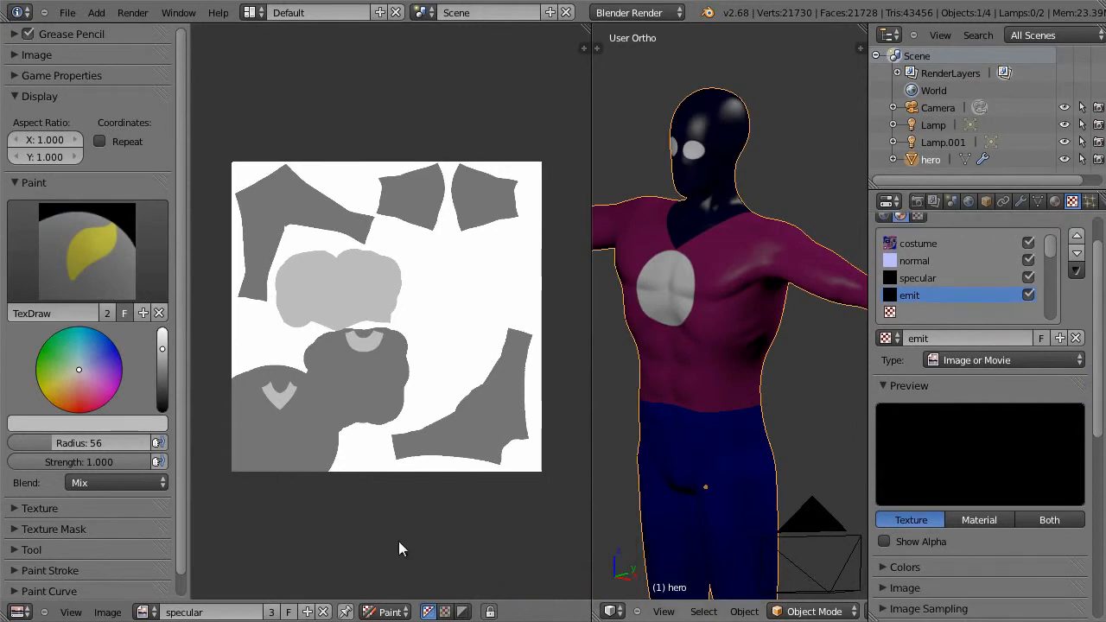
pyautogui.click(108, 611)
pyautogui.click(149, 596)
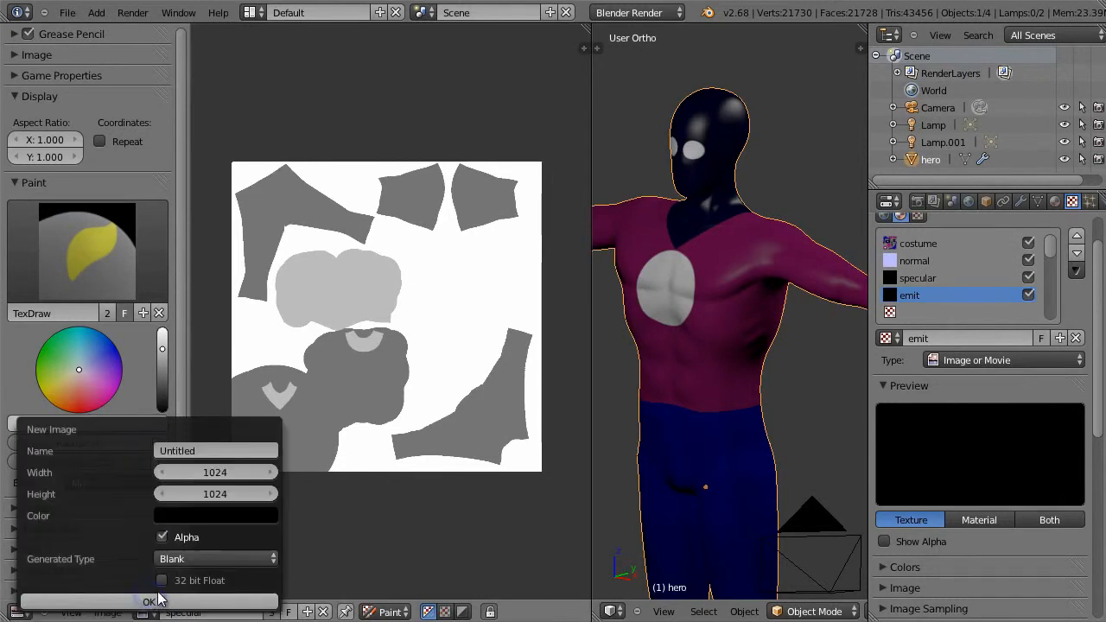
pyautogui.click(161, 536)
pyautogui.click(187, 450)
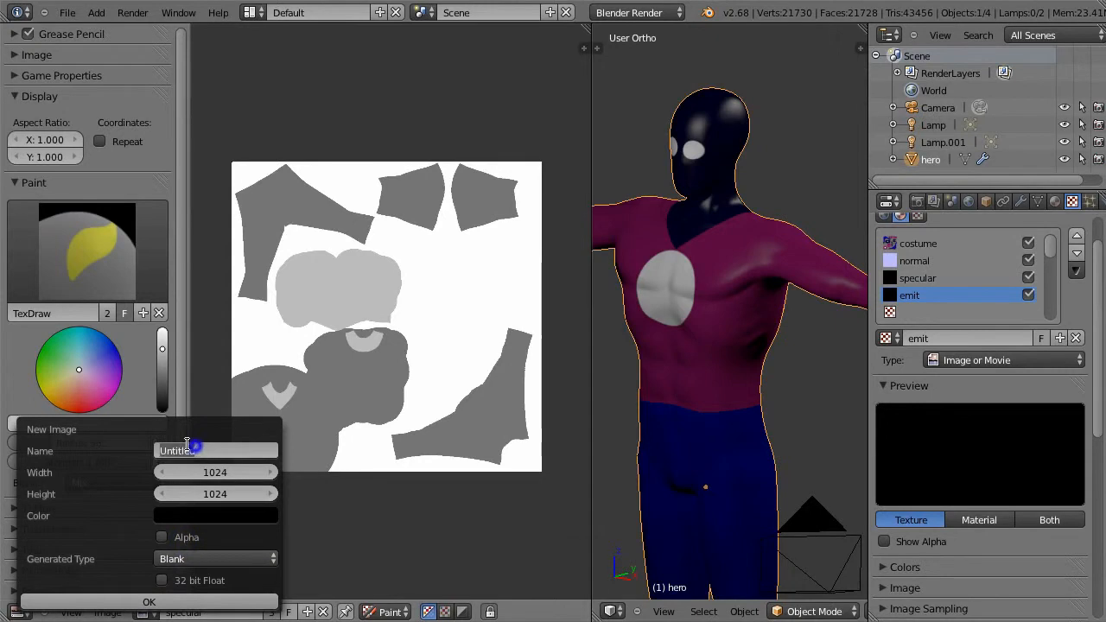
pyautogui.write('em')
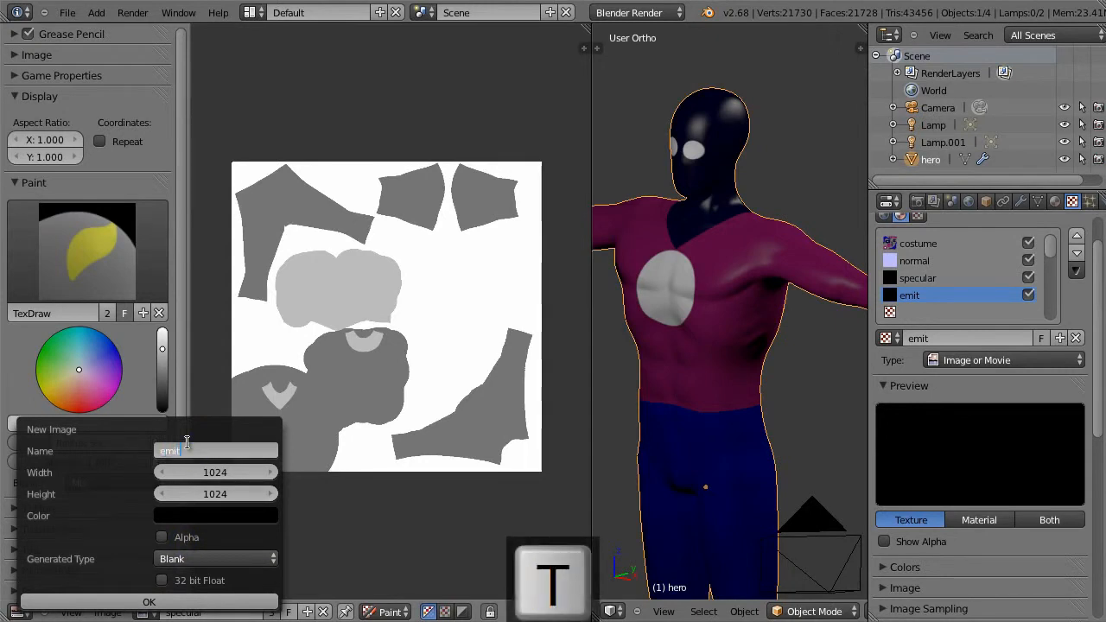
pyautogui.write('it')
pyautogui.press('Return')
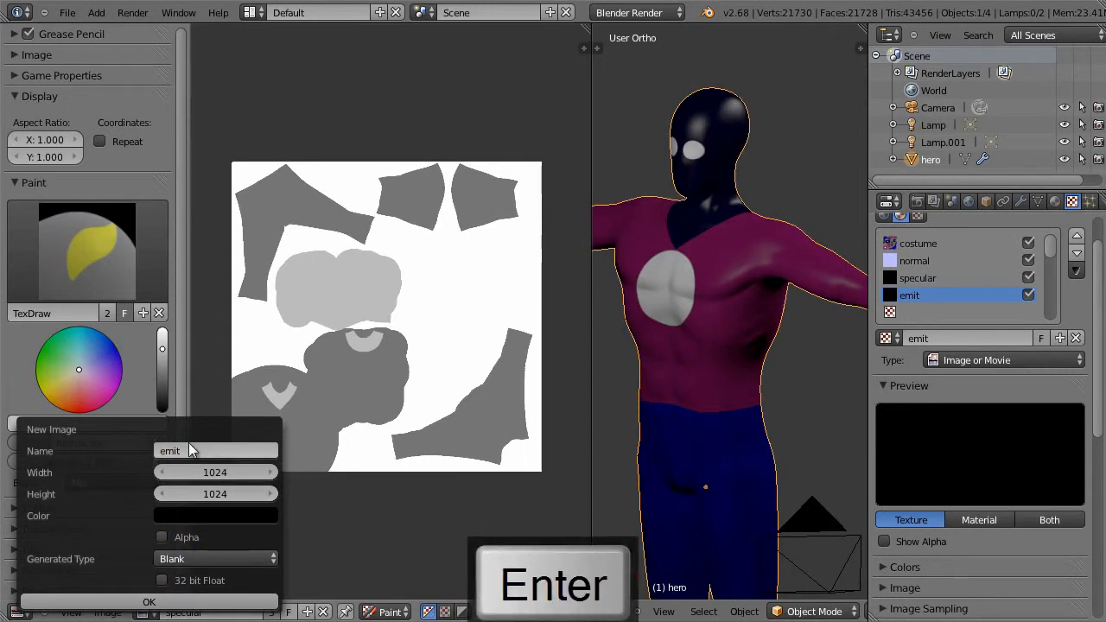
pyautogui.click(248, 601)
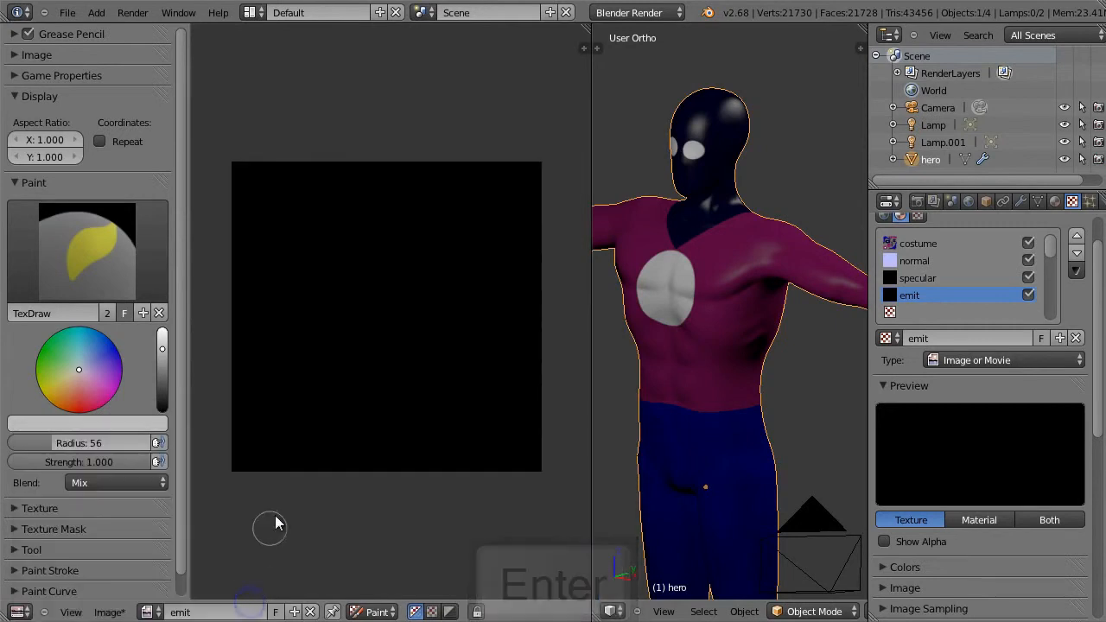
# Step: Save the new emit image to disk as emit.png
pyautogui.click(124, 609)
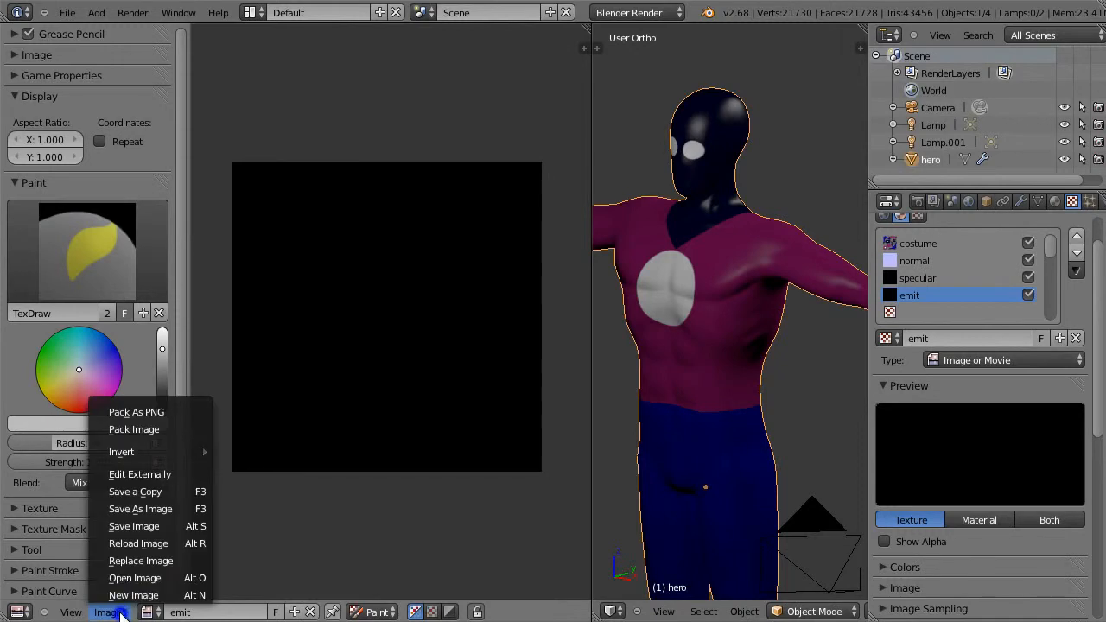
pyautogui.click(182, 509)
pyautogui.click(1068, 58)
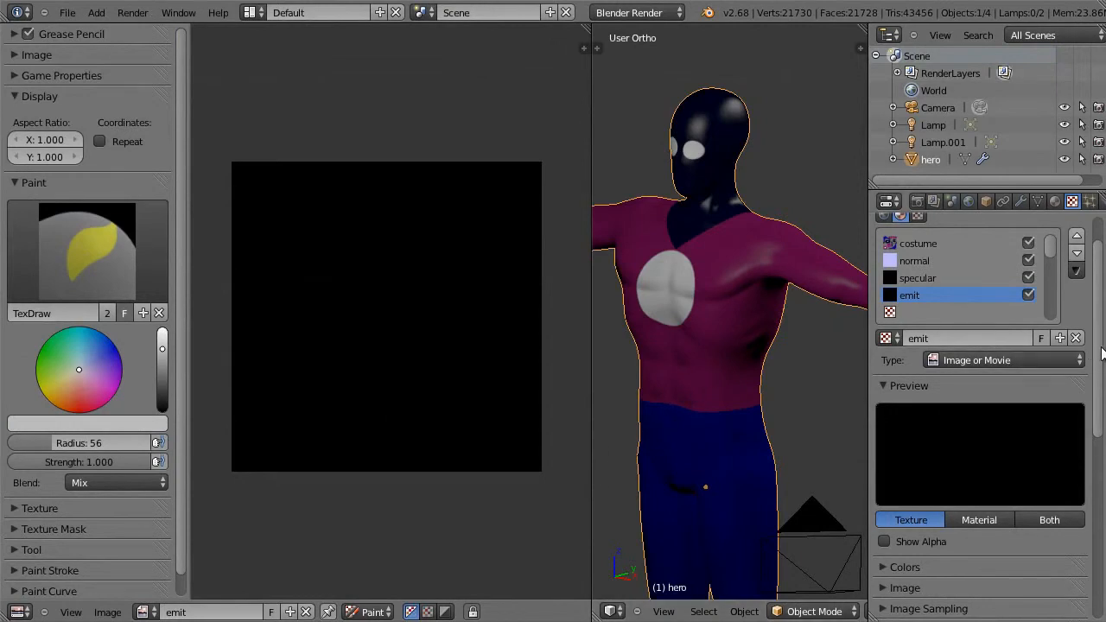
# Step: Make the emit texture influence the shading Emit value instead of the diffuse Color
pyautogui.scroll(-10, 1101, 352)
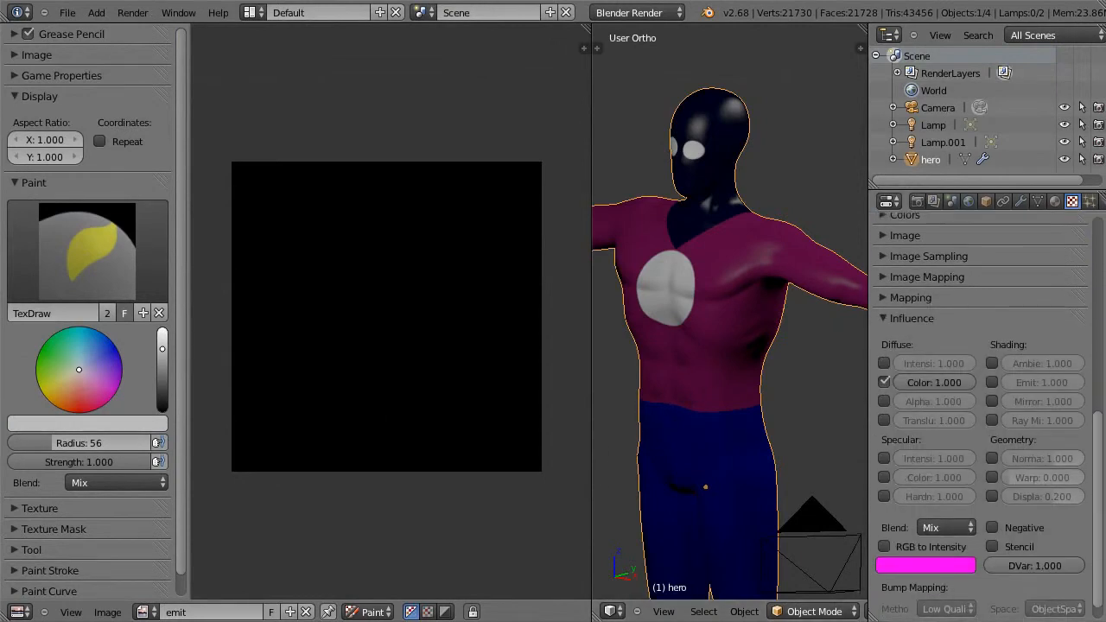
pyautogui.click(884, 382)
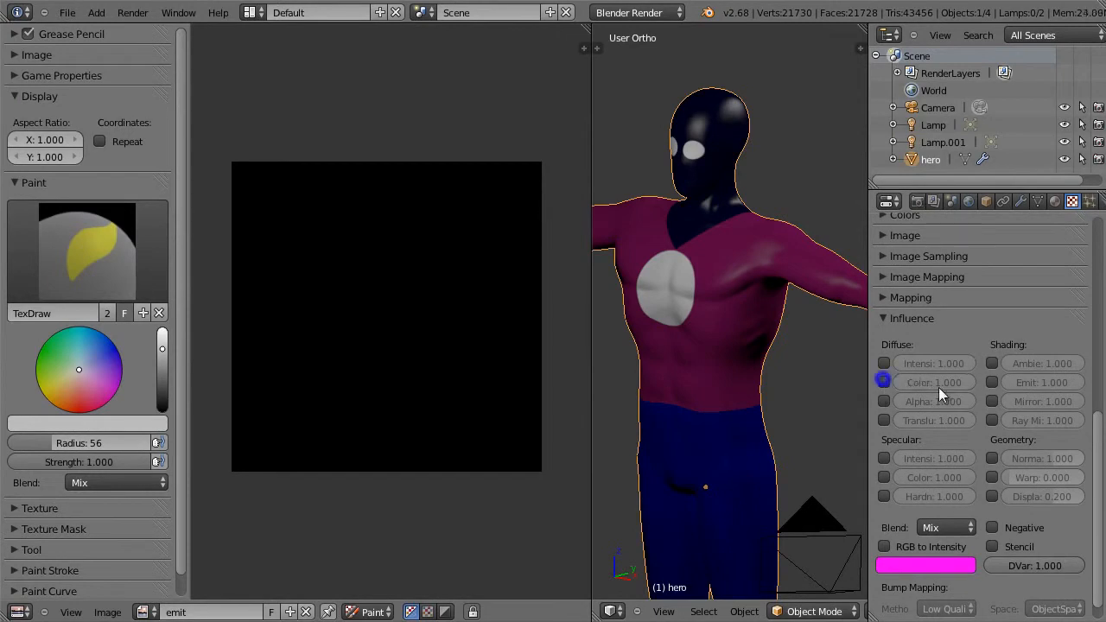
pyautogui.click(991, 381)
# Step: Map the emit texture with UV coordinates using the UVMap layer
pyautogui.scroll(4, 1101, 466)
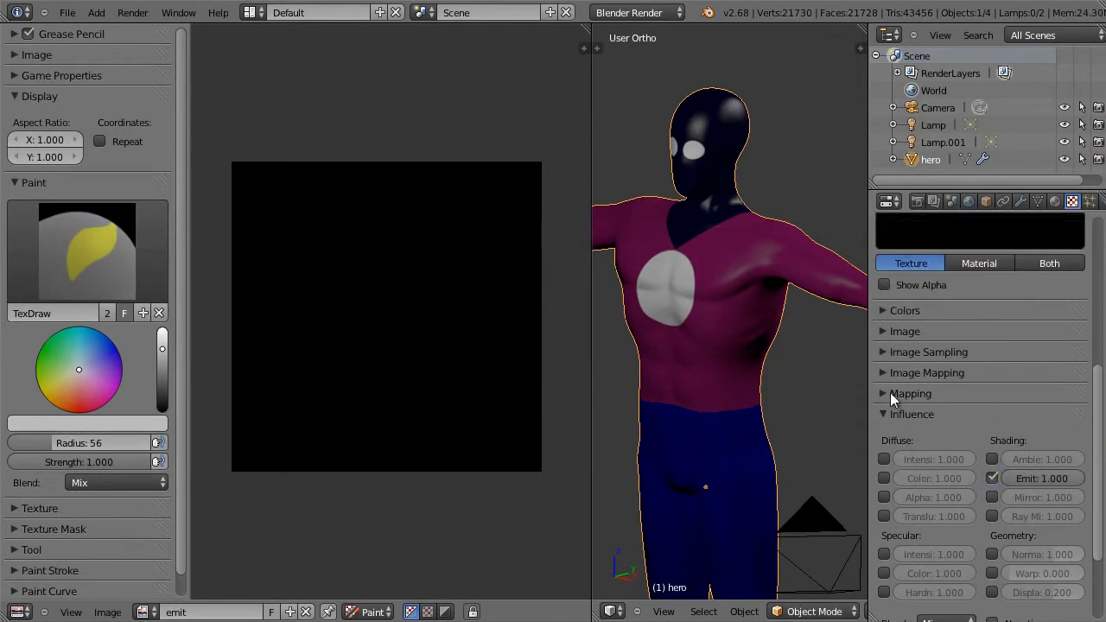
pyautogui.click(882, 393)
pyautogui.click(952, 421)
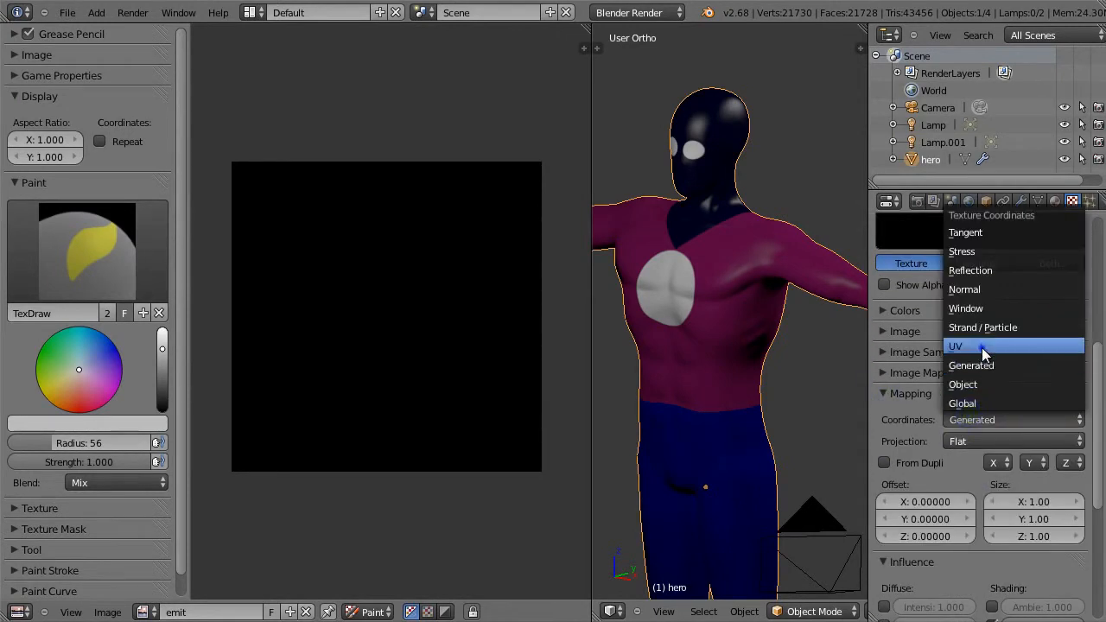
pyautogui.click(980, 354)
pyautogui.click(976, 440)
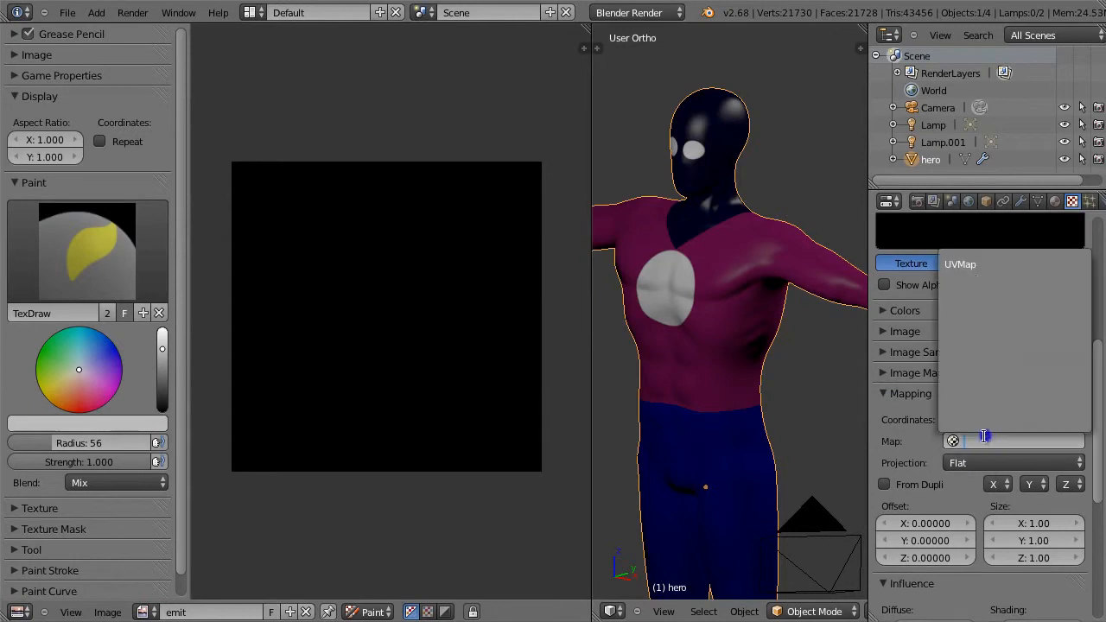
pyautogui.click(976, 263)
# Step: Assign the emit image to the emit texture and disable Use Alpha
pyautogui.click(881, 373)
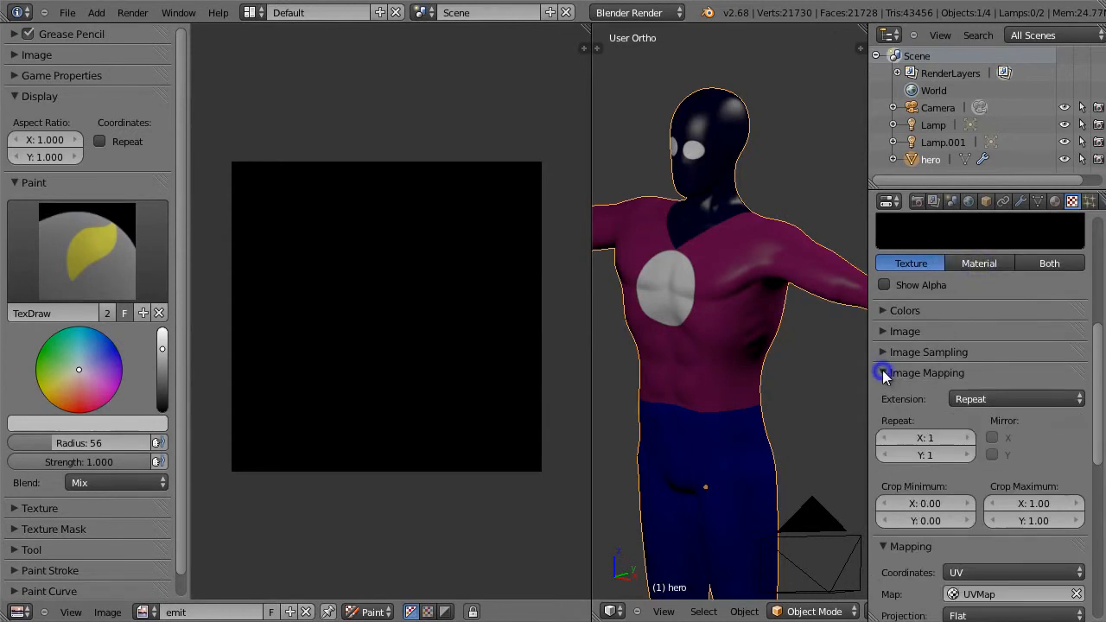
pyautogui.click(883, 352)
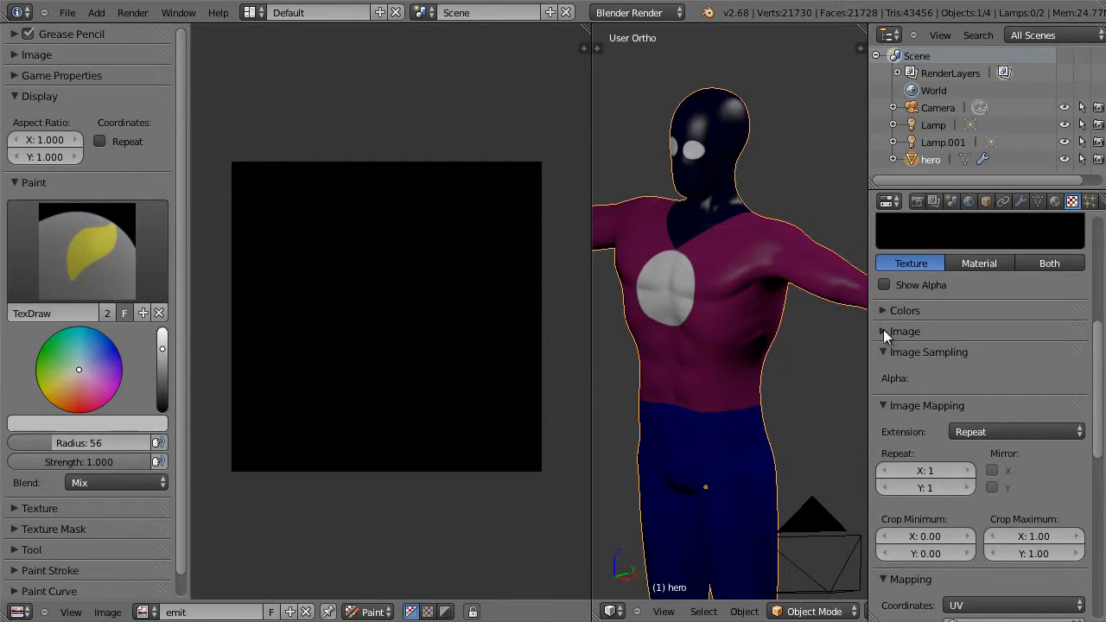
pyautogui.click(882, 333)
pyautogui.click(888, 355)
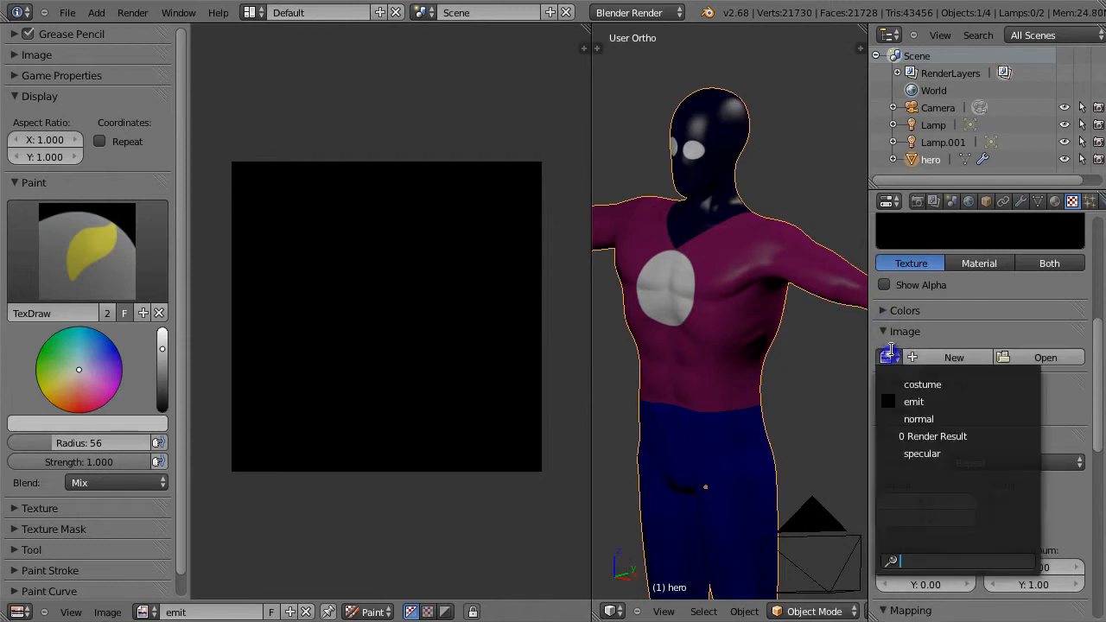
pyautogui.click(926, 397)
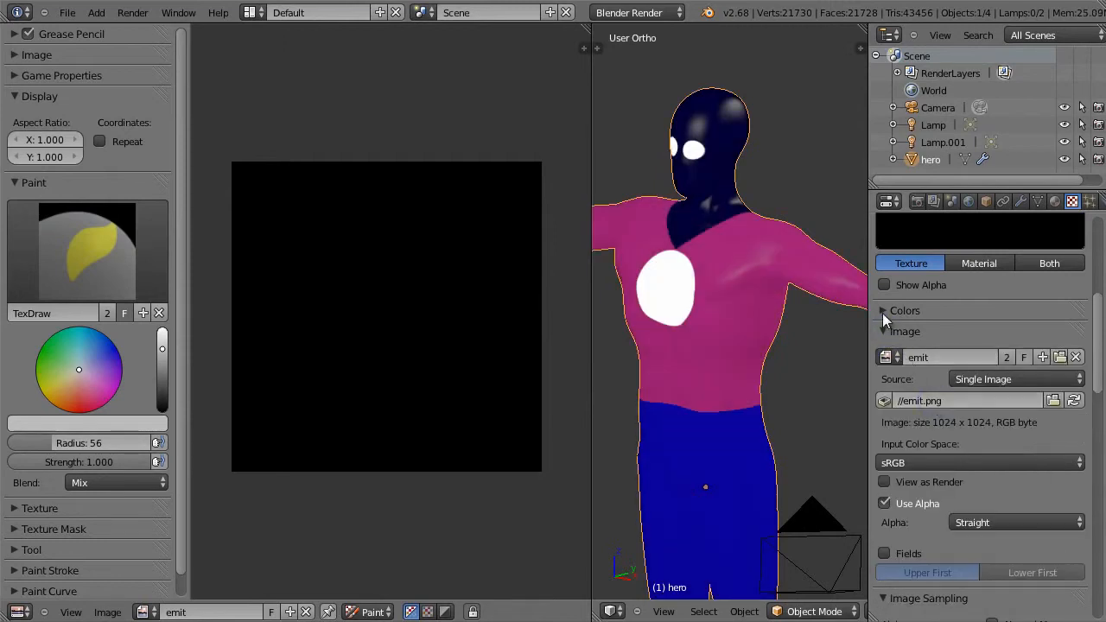
pyautogui.click(896, 501)
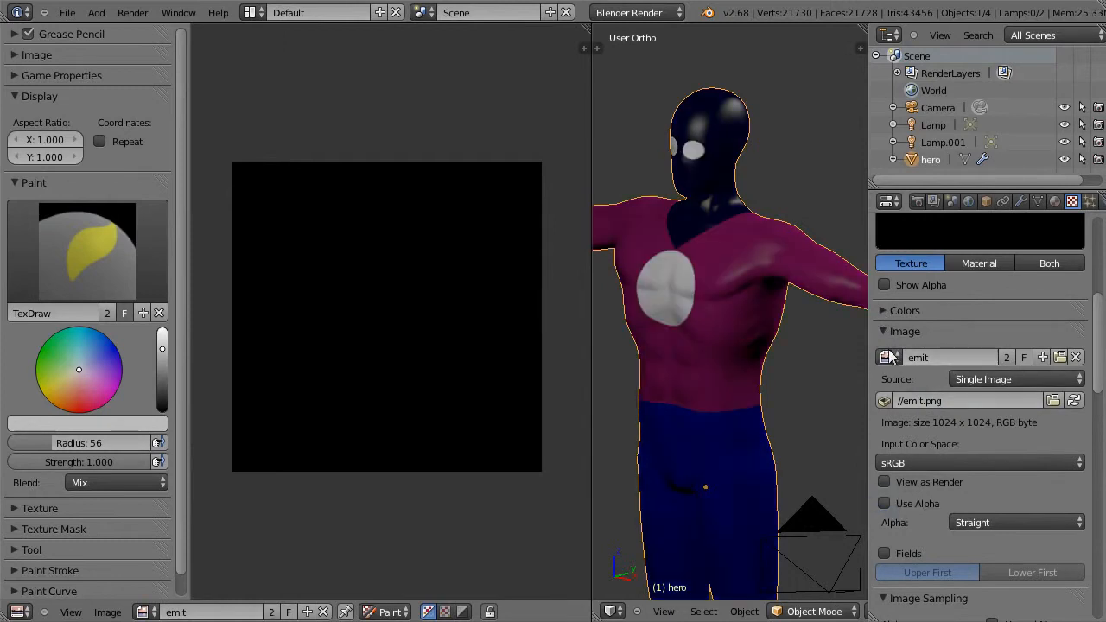
# Step: Collapse the emit texture's Image, Image Sampling, Image Mapping and Mapping settings
pyautogui.click(883, 311)
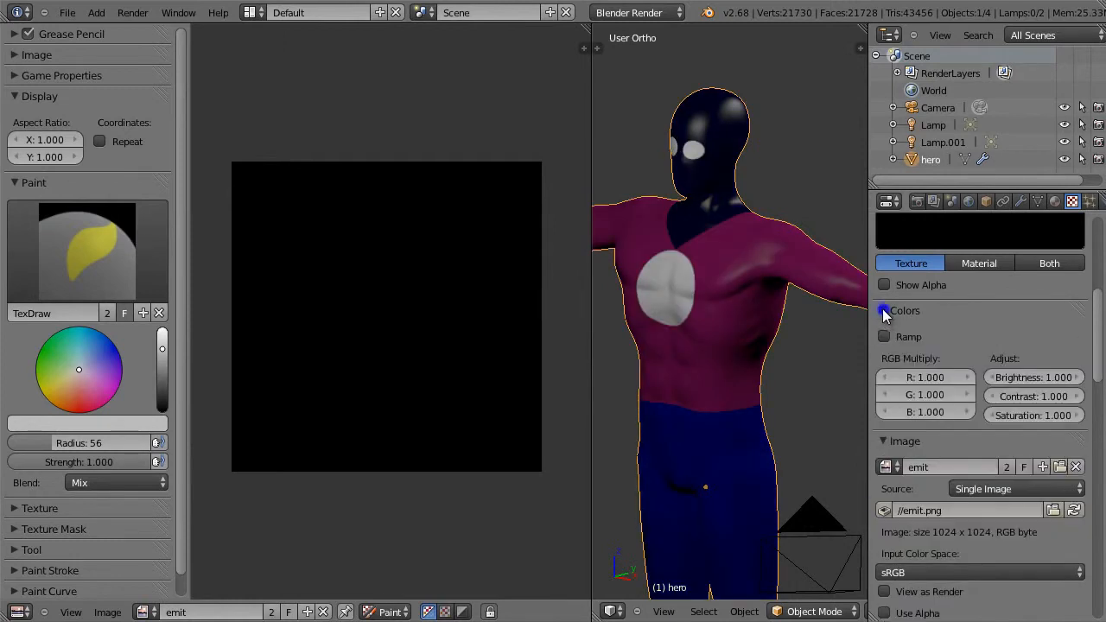
pyautogui.click(883, 311)
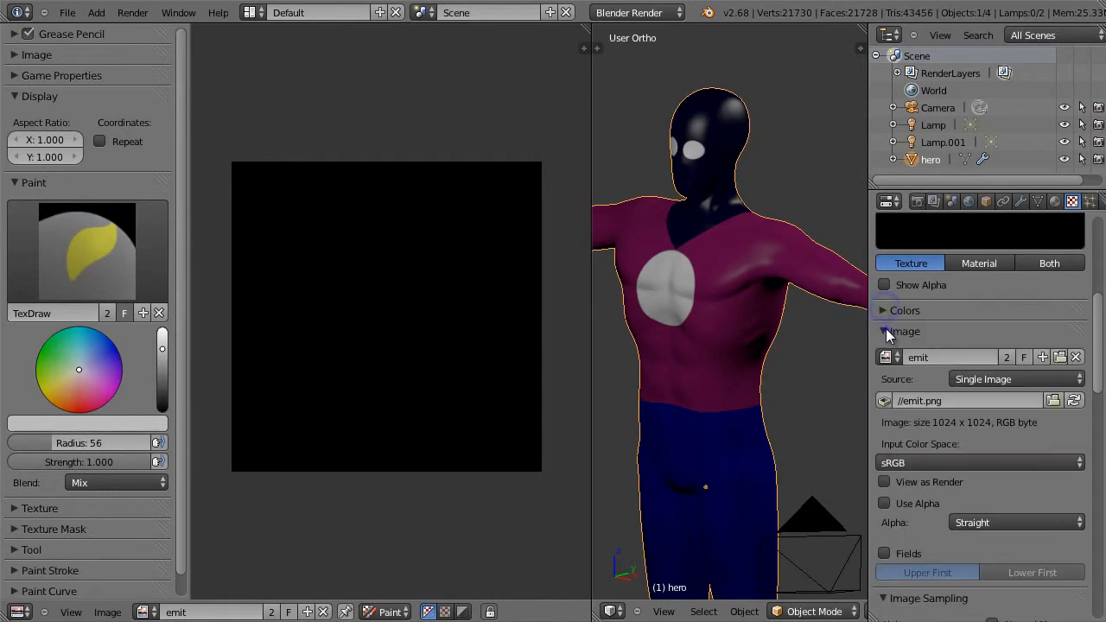
pyautogui.click(883, 330)
pyautogui.click(882, 352)
pyautogui.click(882, 372)
pyautogui.click(882, 393)
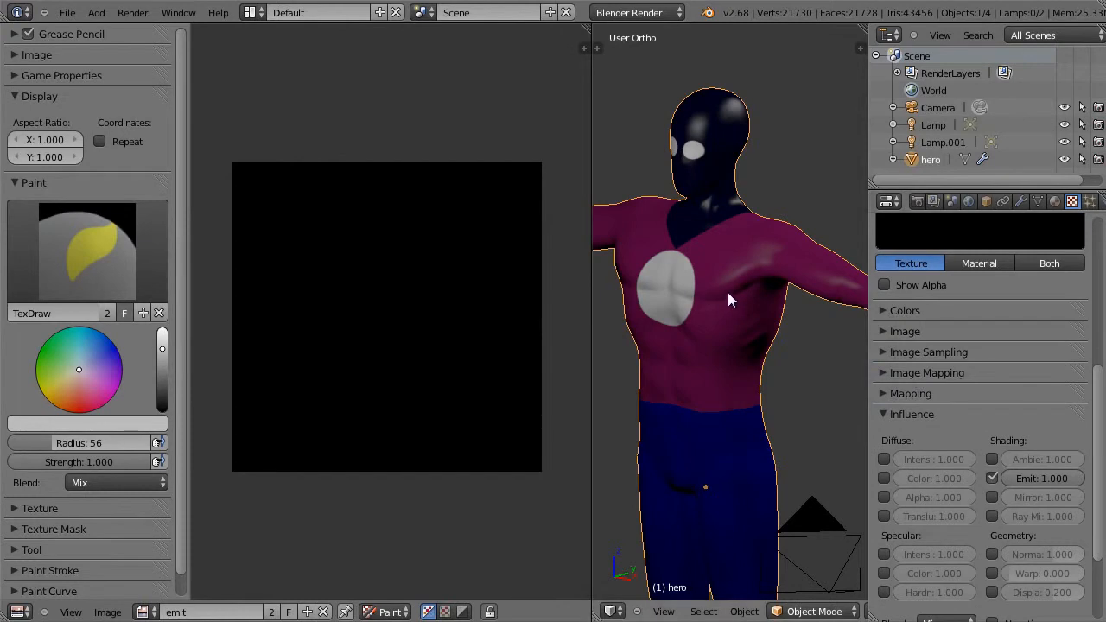
# Step: Select the hero's whole mesh in Edit Mode and display the emit image behind its UV layout
pyautogui.press('Tab')
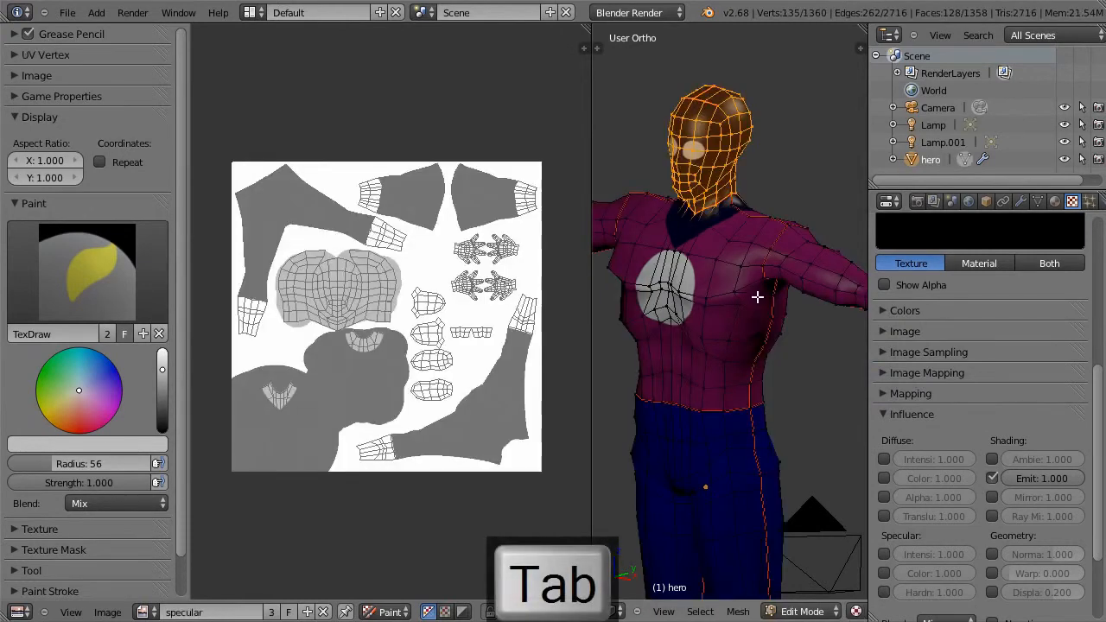
pyautogui.press('a')
pyautogui.press('a')
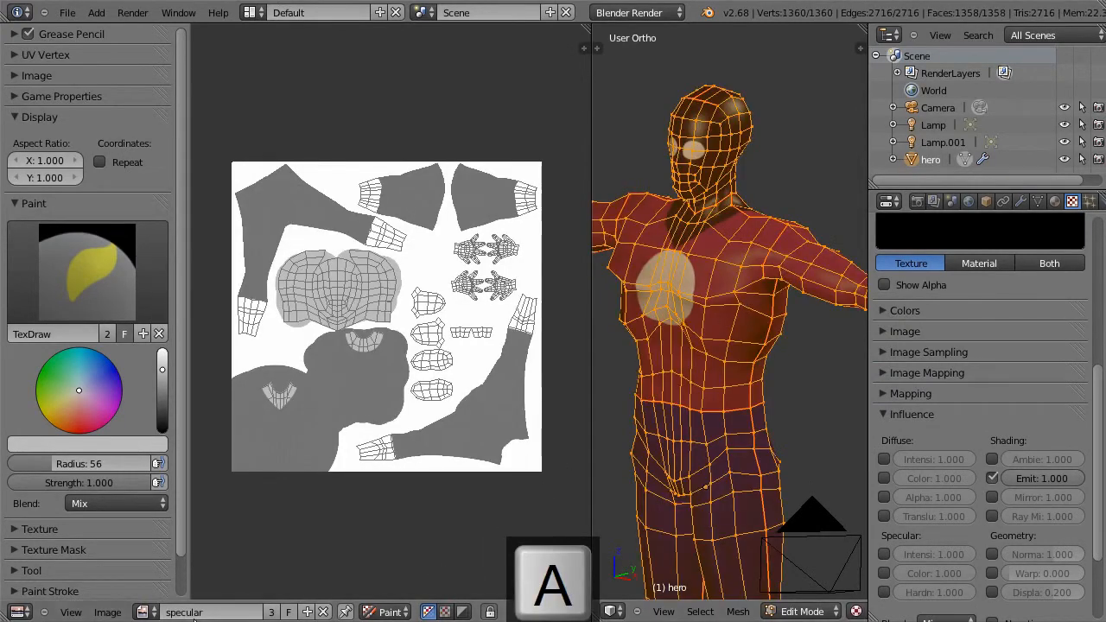
pyautogui.click(145, 611)
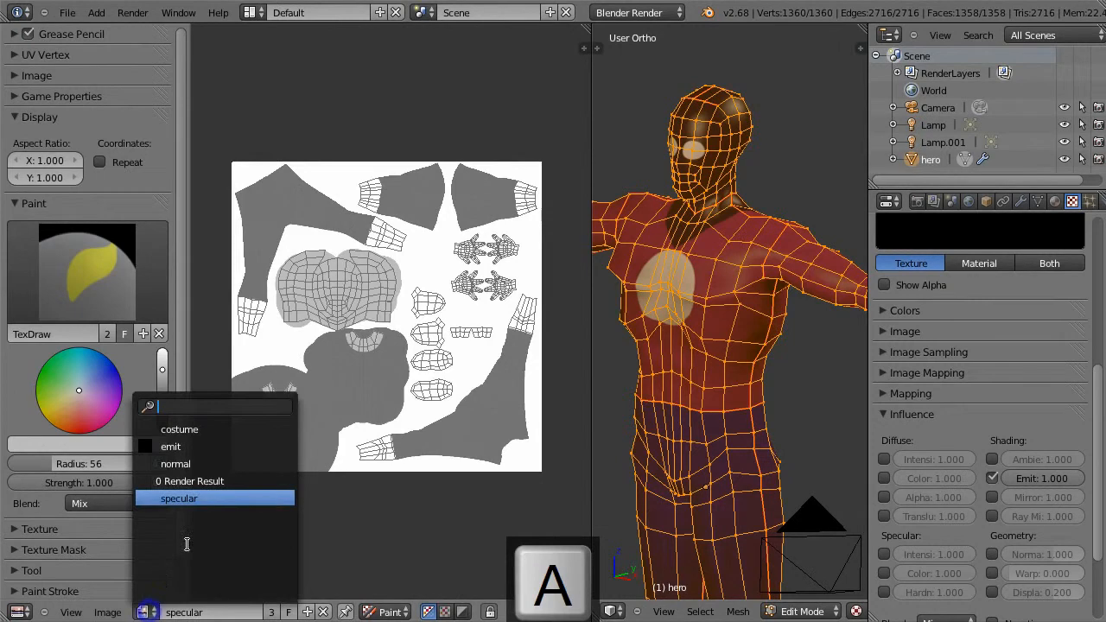
pyautogui.click(205, 447)
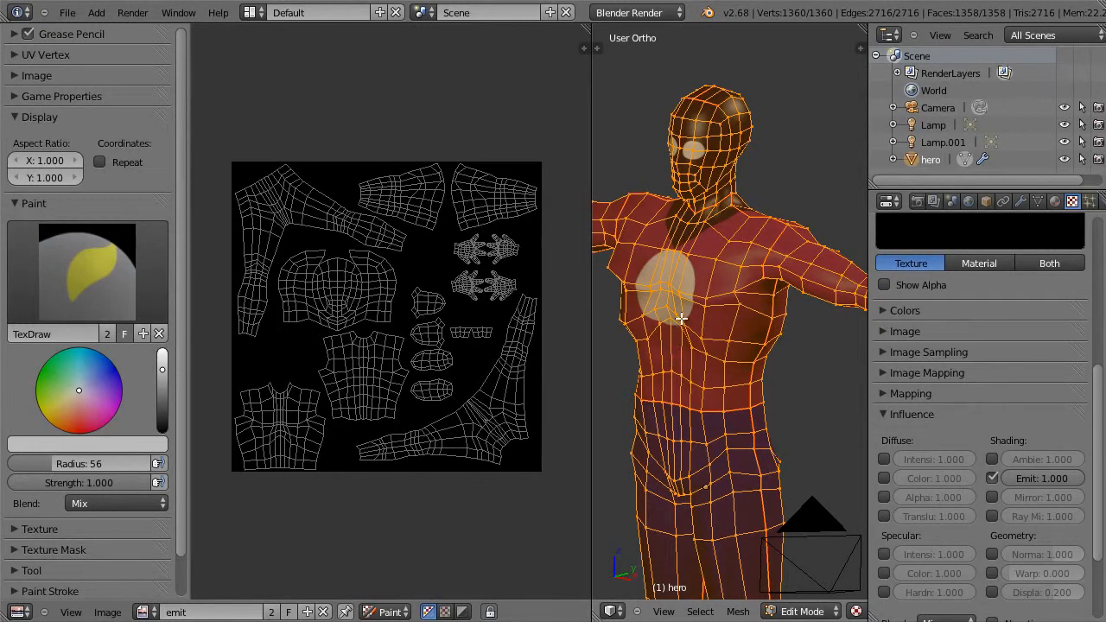
# Step: Switch to Photoshop and open costume2.png and emit.png together from the Desktop
pyautogui.hotkey('alt', 'Tab')
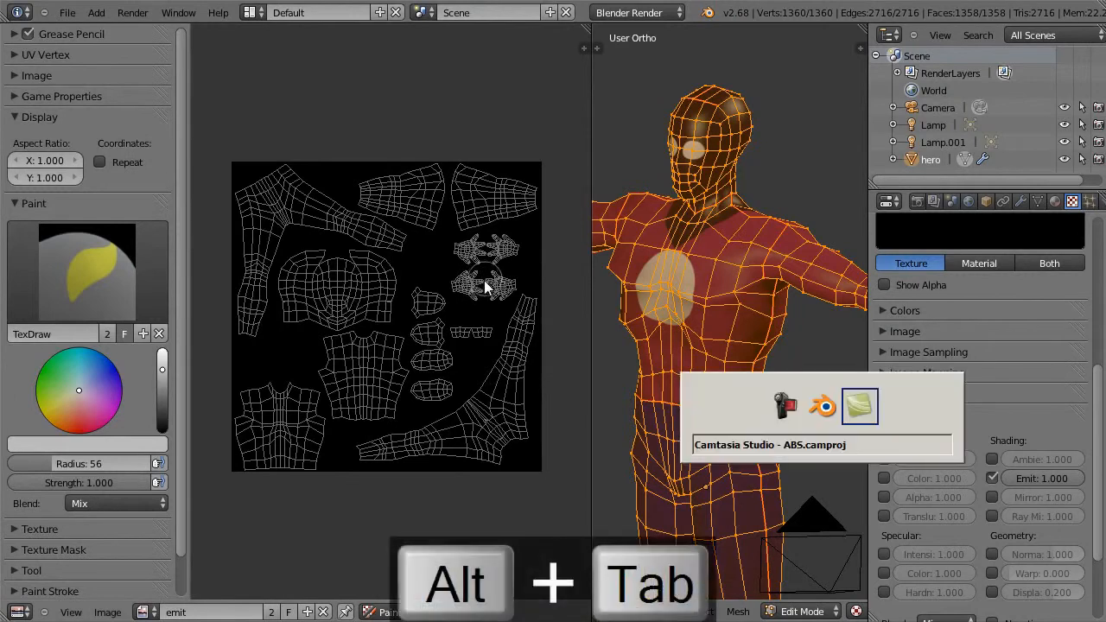
pyautogui.hotkey('alt', 'Tab')
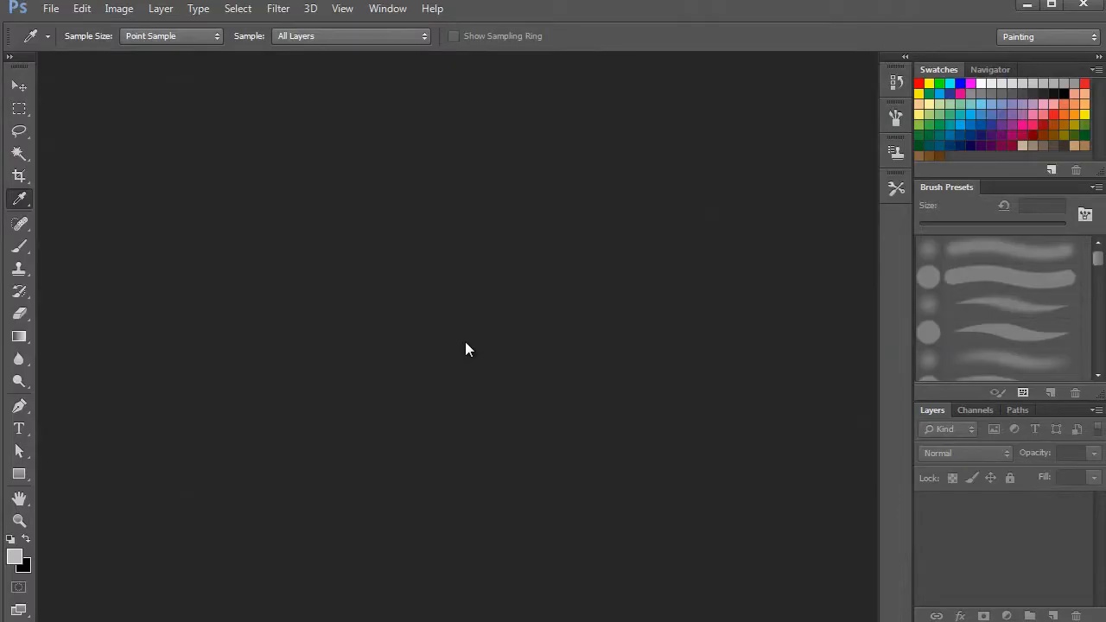
pyautogui.click(51, 9)
pyautogui.click(82, 42)
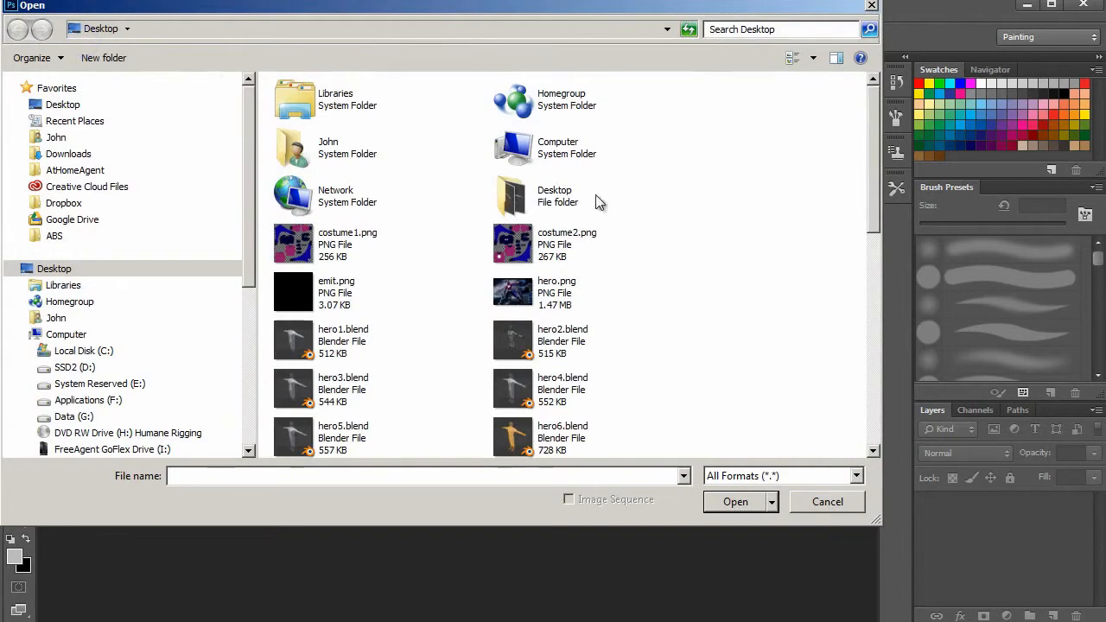
pyautogui.click(562, 246)
pyautogui.scroll(-1, 474, 256)
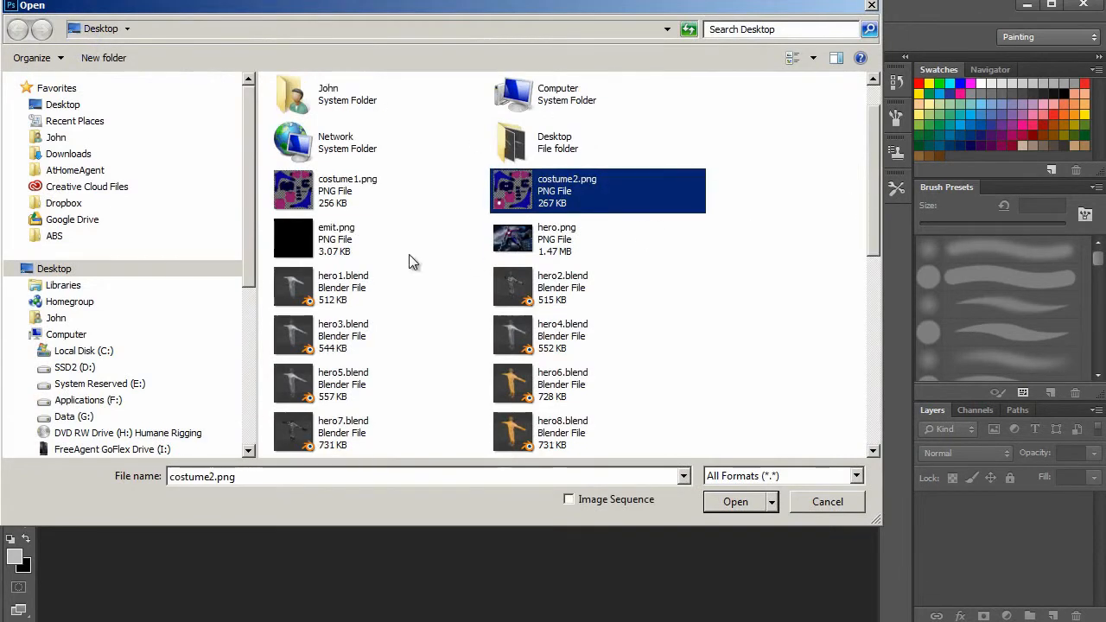
pyautogui.keyDown('ctrl'); pyautogui.click(367, 248); pyautogui.keyUp('ctrl')
pyautogui.click(735, 502)
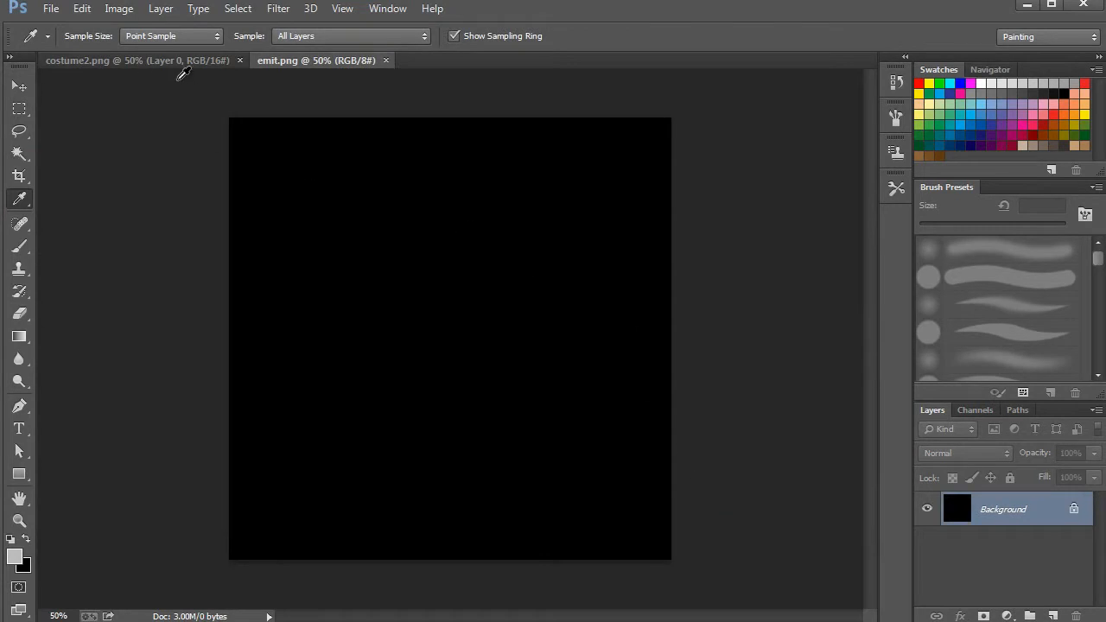
# Step: Copy the entire costume2.png image, close that document, and paste the copy into emit.png as a new layer
pyautogui.click(177, 60)
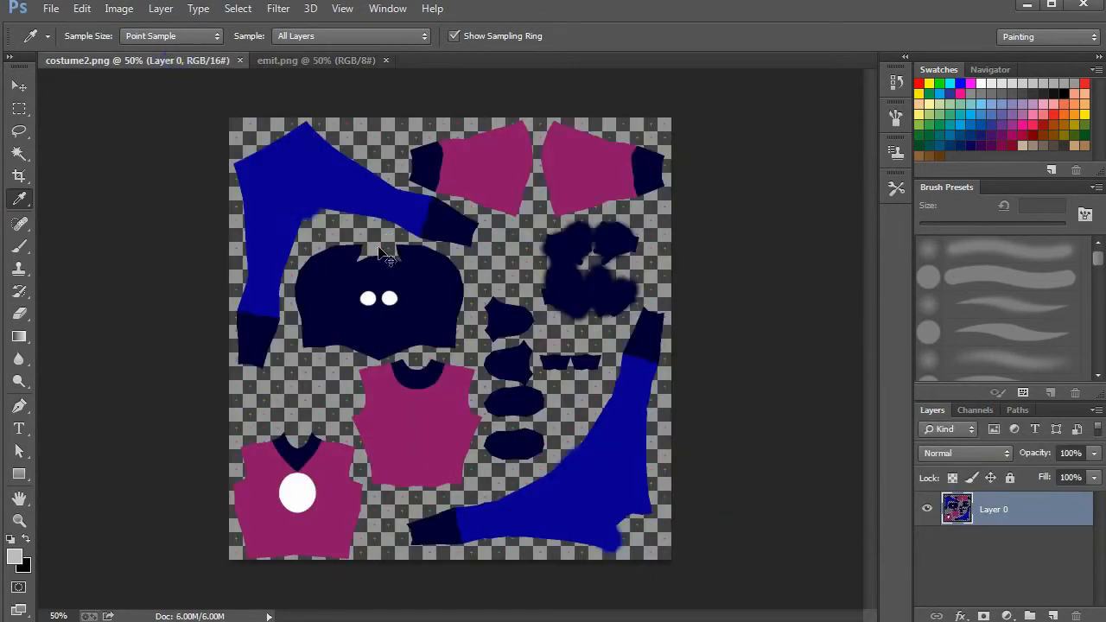
pyautogui.hotkey('ctrl', 'a')
pyautogui.hotkey('ctrl', 'c')
pyautogui.hotkey('ctrl', 'w')
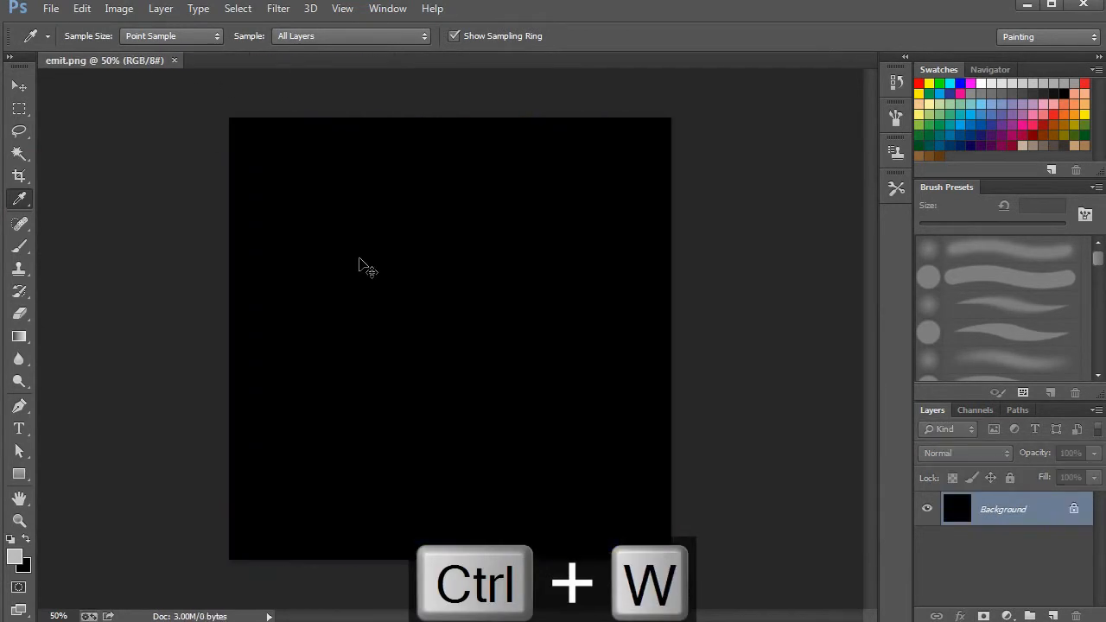
pyautogui.hotkey('ctrl', 'v')
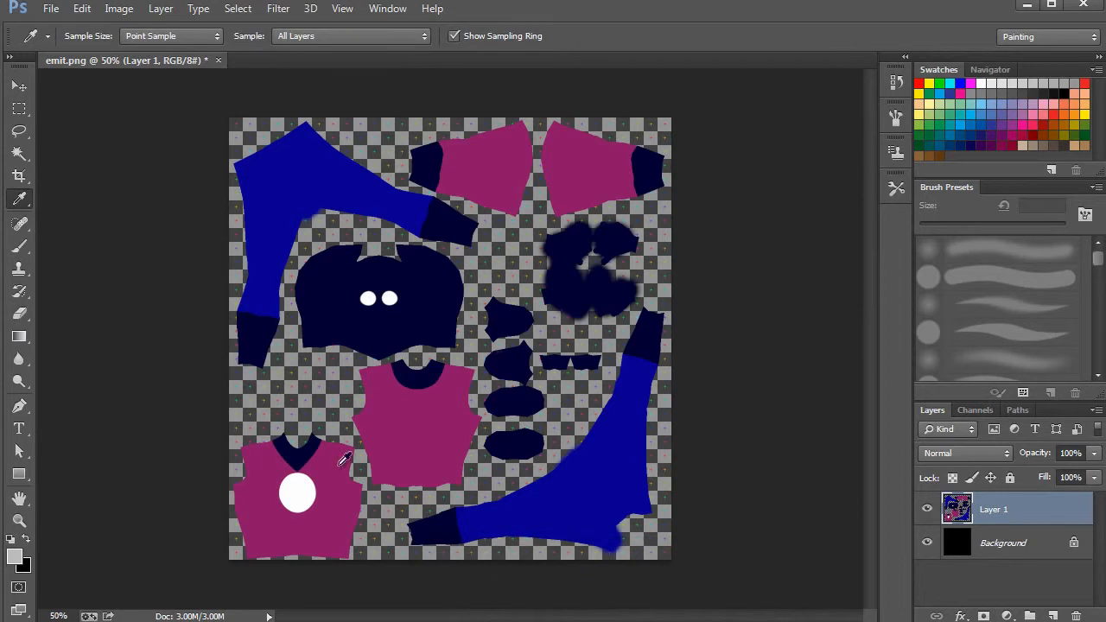
# Step: Select the white chest circle and both white eye spots on the pasted costume layer with the Magic Wand
pyautogui.press('w')
pyautogui.click(296, 491)
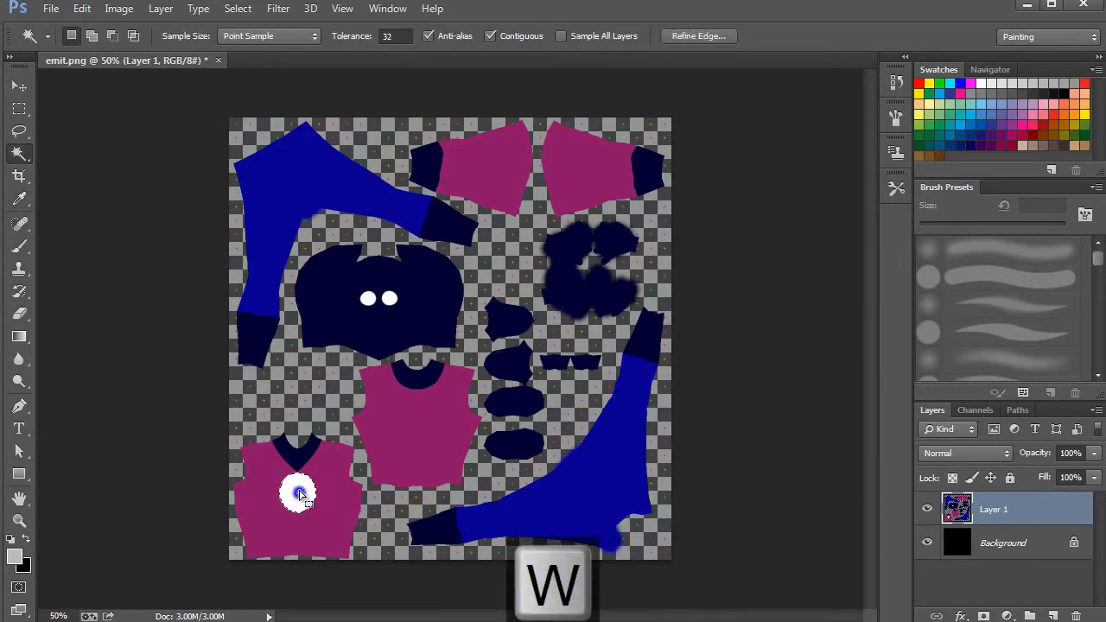
pyautogui.press('shift')
pyautogui.keyDown('shift'); pyautogui.click(388, 300); pyautogui.keyUp('shift')
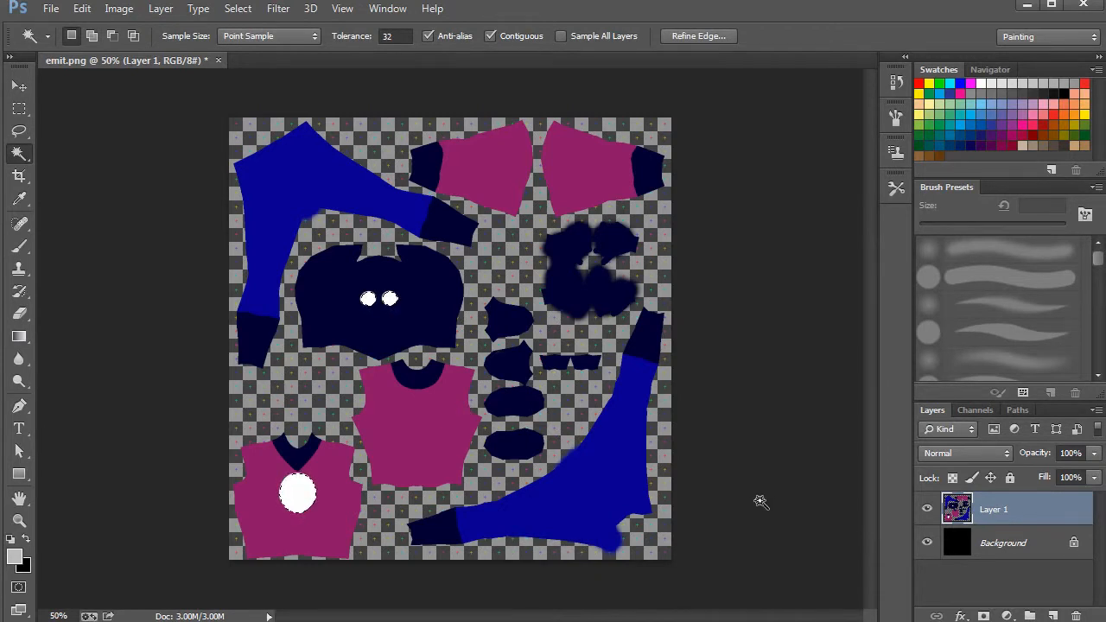
# Step: Delete the pasted costume layer and fill the eye and chest selection with white on the Background layer
pyautogui.click(1075, 615)
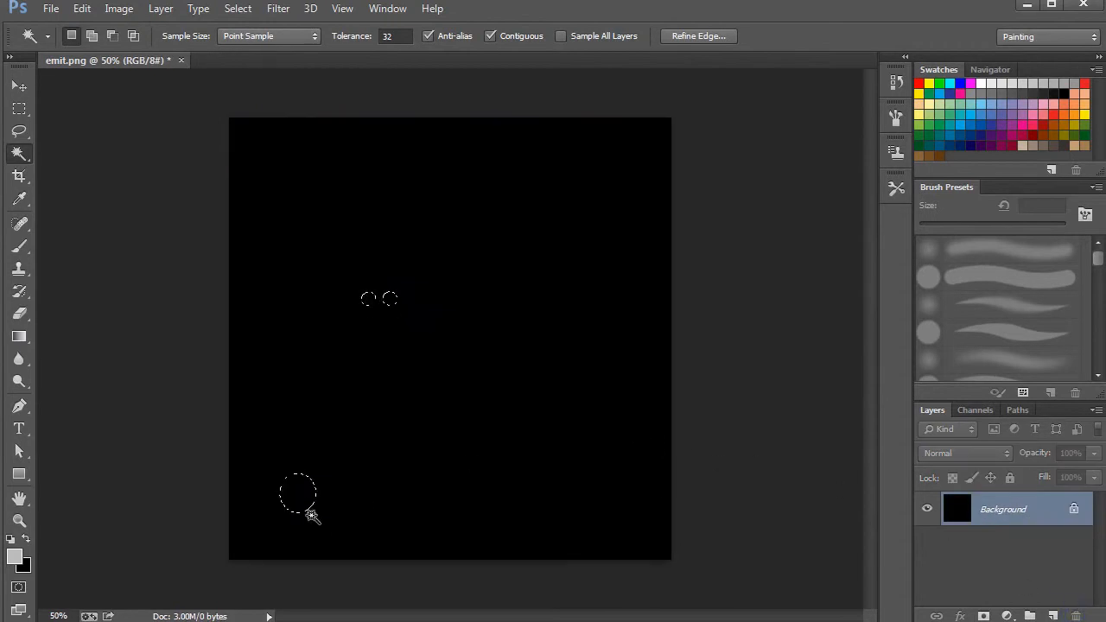
pyautogui.press('d')
pyautogui.press('x')
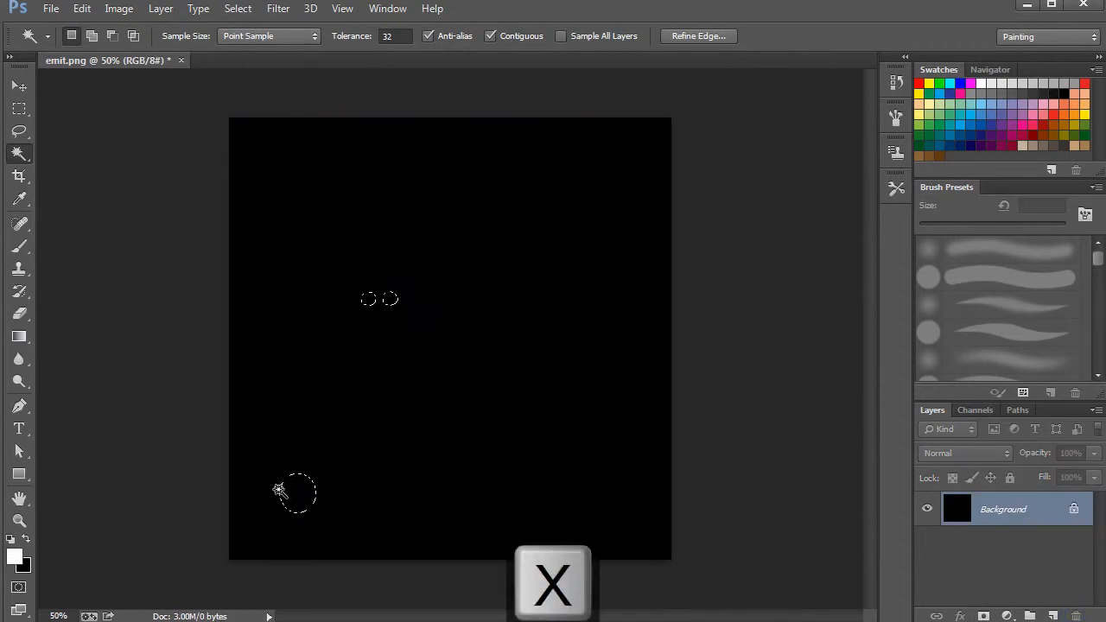
pyautogui.hotkey('alt', 'BackSpace')
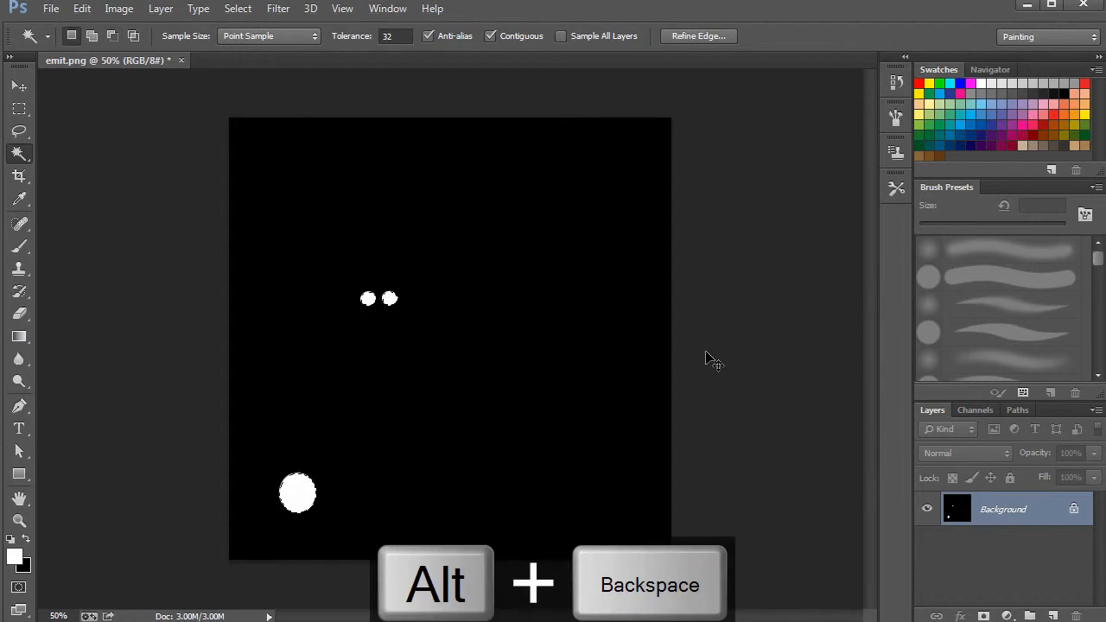
# Step: Save emit.png, close Photoshop to return to Blender, and reload the emit image from disk
pyautogui.hotkey('ctrl', 's')
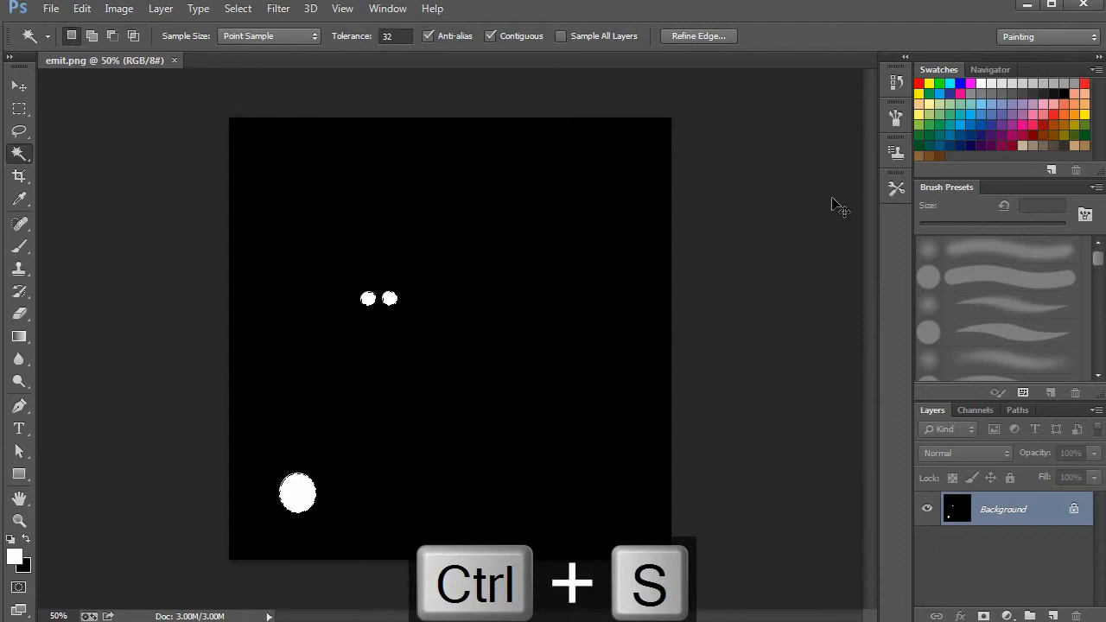
pyautogui.click(1083, 8)
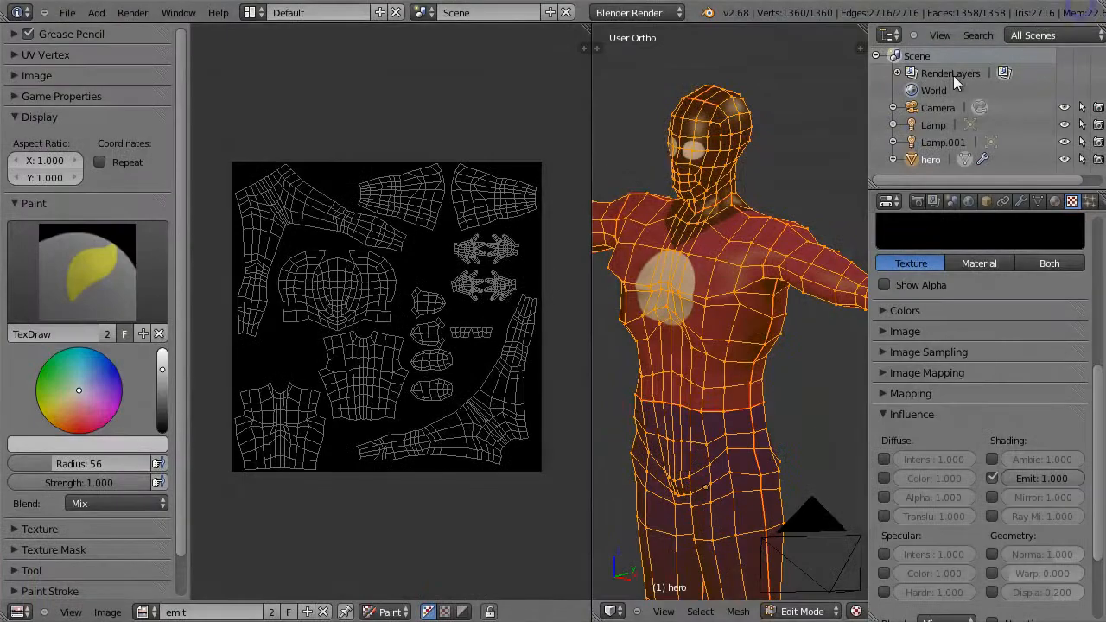
pyautogui.click(118, 611)
pyautogui.click(165, 543)
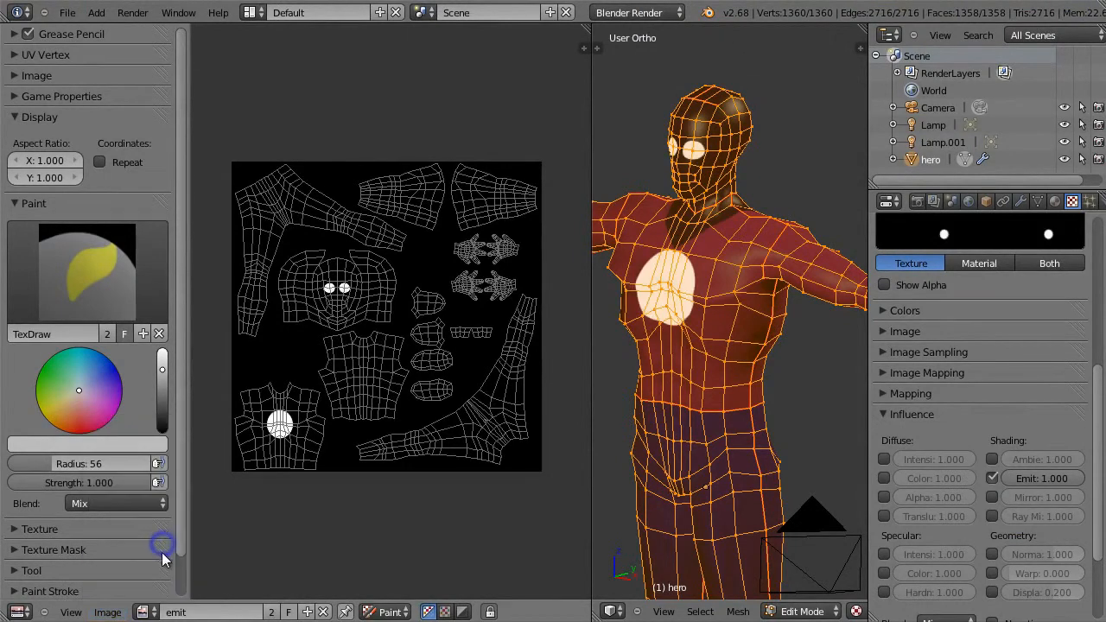
# Step: Return the hero to Object Mode and widen the 3D view beside the image editor
pyautogui.press('Tab')
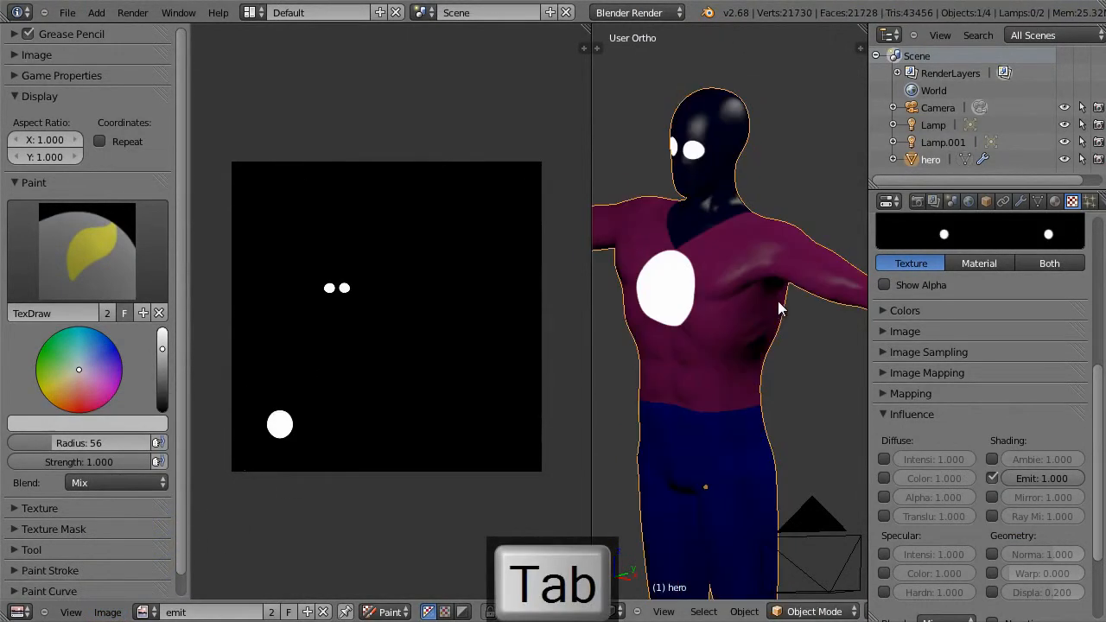
pyautogui.moveTo(782, 312)
pyautogui.mouseDown(button='middle')
pyautogui.moveTo(826, 279)
pyautogui.moveTo(827, 296)
pyautogui.moveTo(757, 316)
pyautogui.moveTo(676, 320)
pyautogui.moveTo(733, 318)
pyautogui.moveTo(803, 293)
pyautogui.moveTo(794, 306)
pyautogui.moveTo(763, 299)
pyautogui.mouseUp(button='middle')
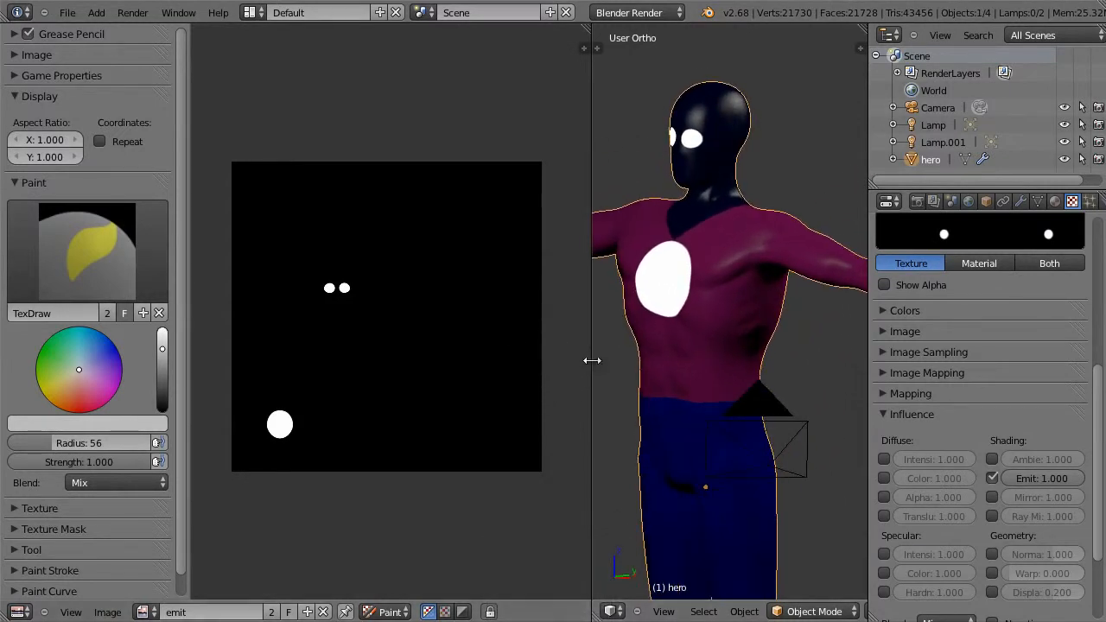
pyautogui.moveTo(589, 358); pyautogui.dragTo(512, 349)
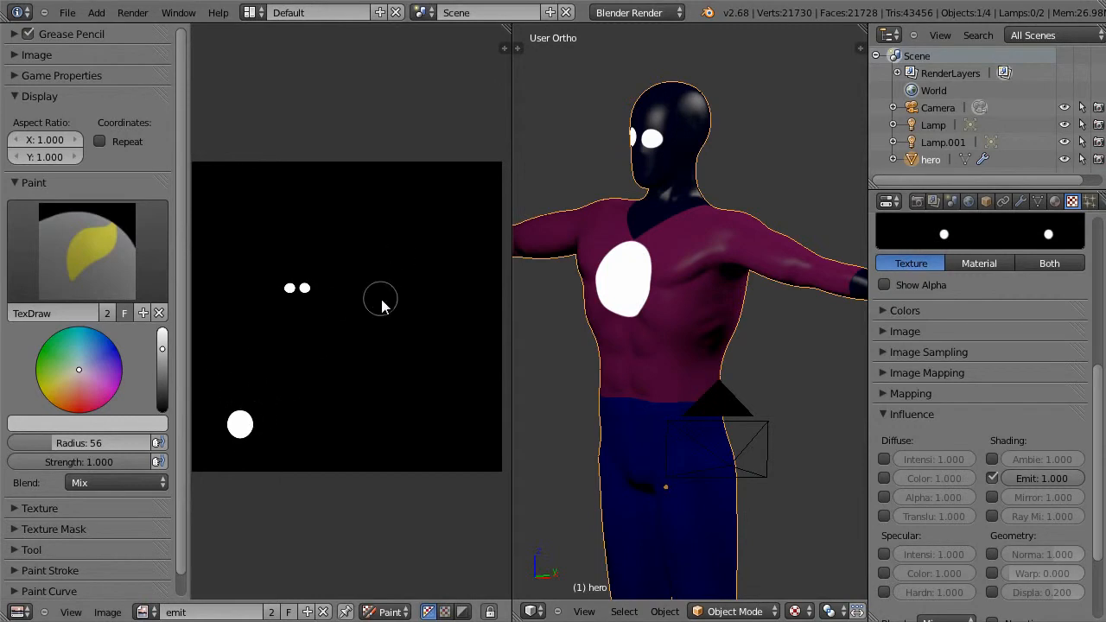
pyautogui.moveTo(754, 276); pyautogui.dragTo(720, 313, button='middle')
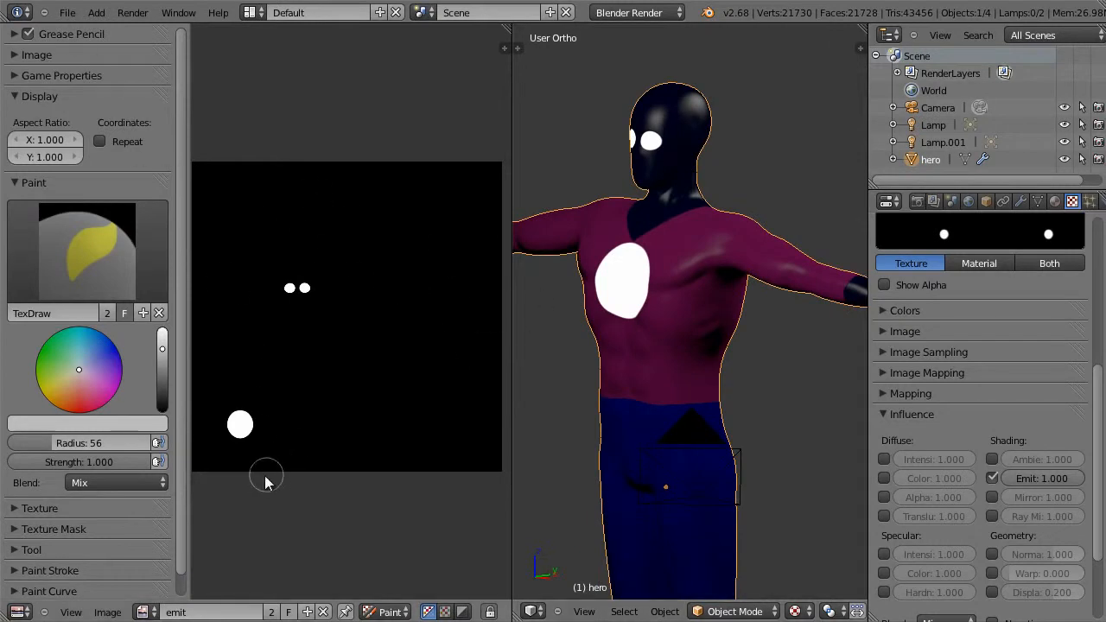
# Step: Save the scene as a new Blender file, incrementing the number in the name hero14.blend by one
pyautogui.click(67, 12)
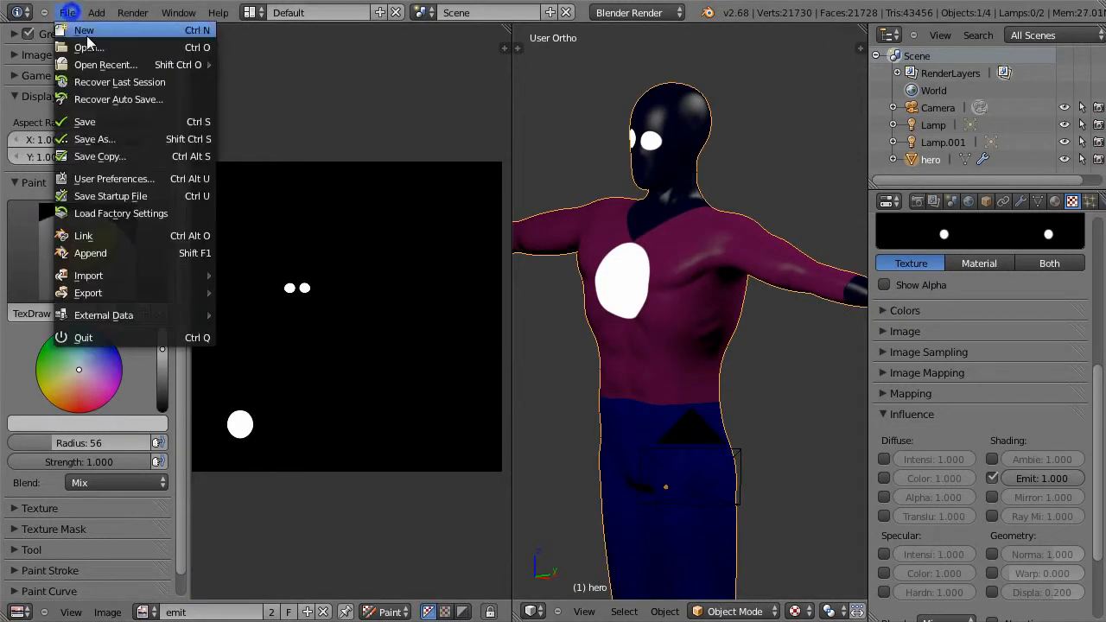
pyautogui.click(138, 138)
pyautogui.press('KP_Add')
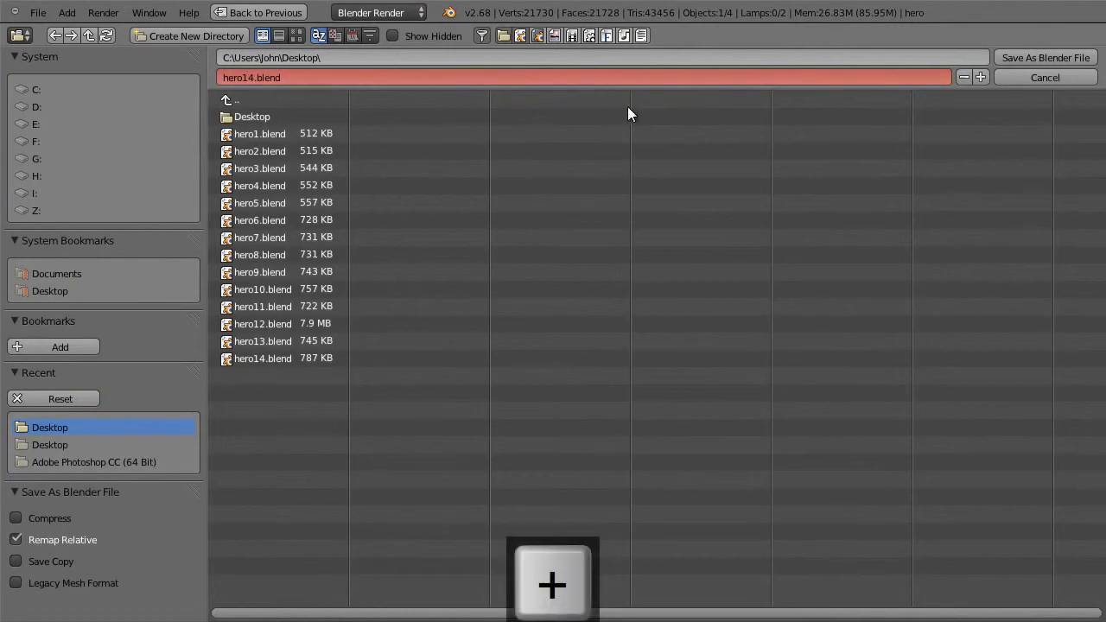
pyautogui.click(1065, 58)
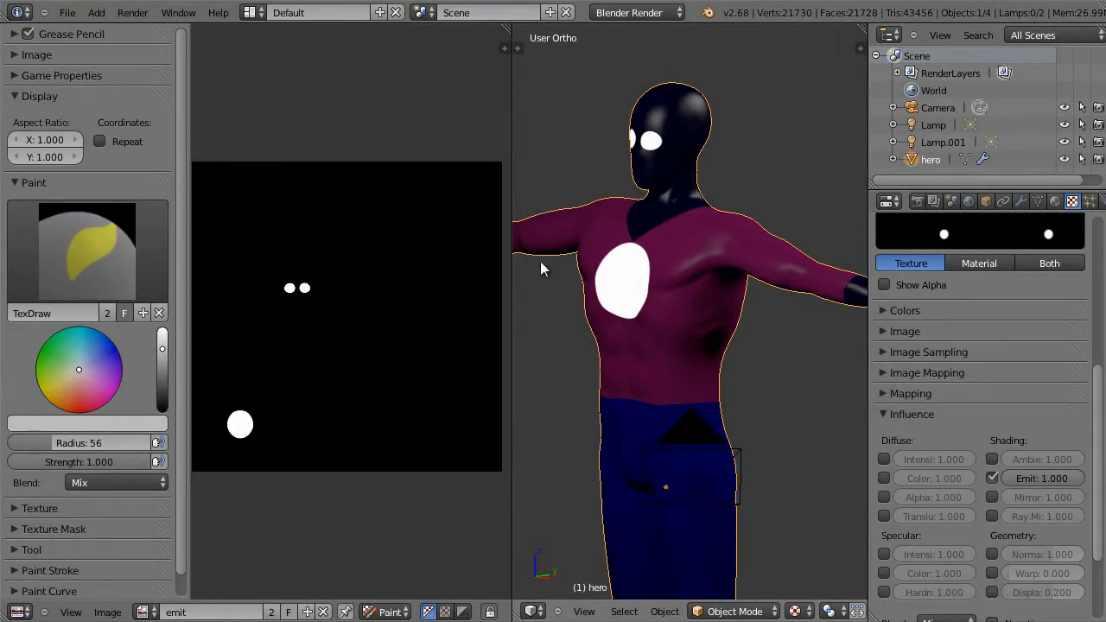
# Step: Merge the image editor area into the 3D view and look at the hero through the camera
pyautogui.rightClick(512, 259)
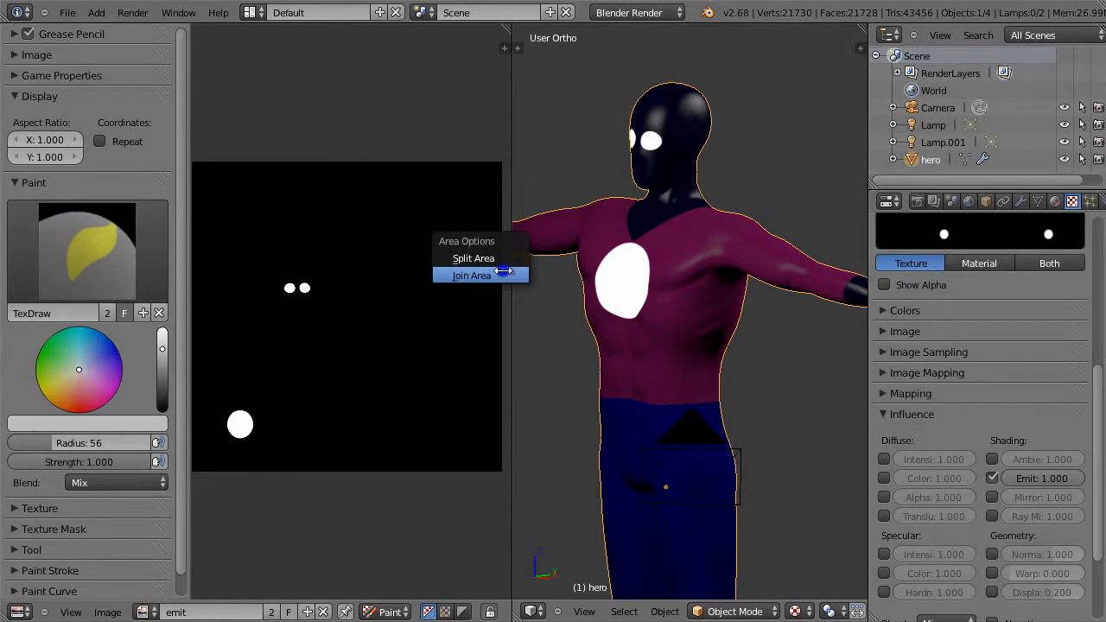
pyautogui.click(503, 271)
pyautogui.click(461, 271)
pyautogui.scroll(-2, 567, 276)
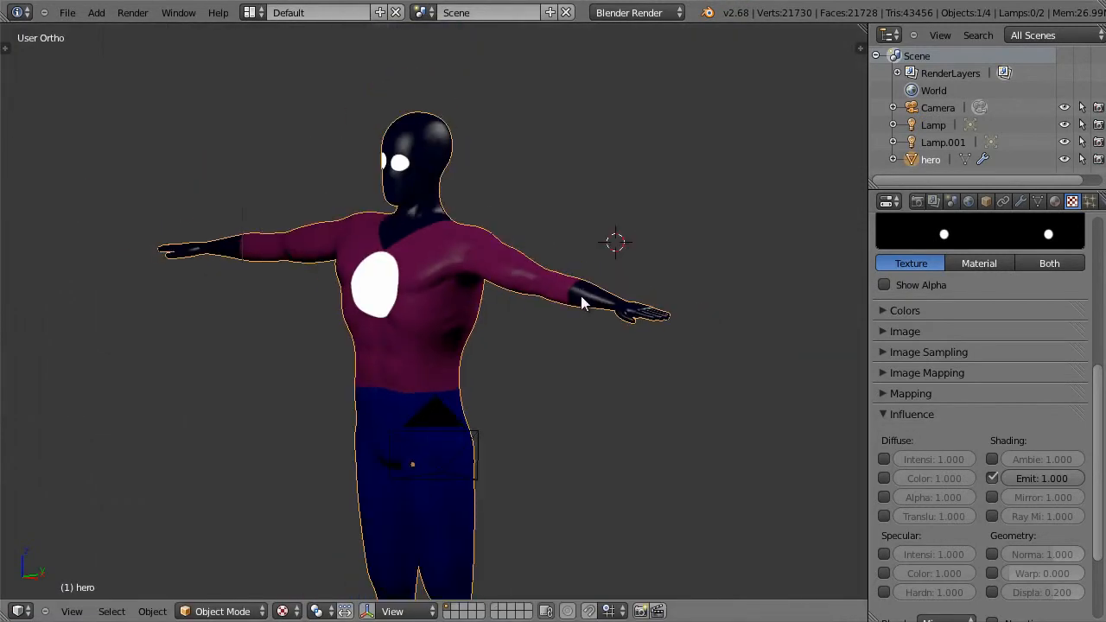
pyautogui.keyDown('shift'); pyautogui.moveTo(580, 302); pyautogui.dragTo(630, 216, button='middle'); pyautogui.keyUp('shift')
pyautogui.press('KP_0')
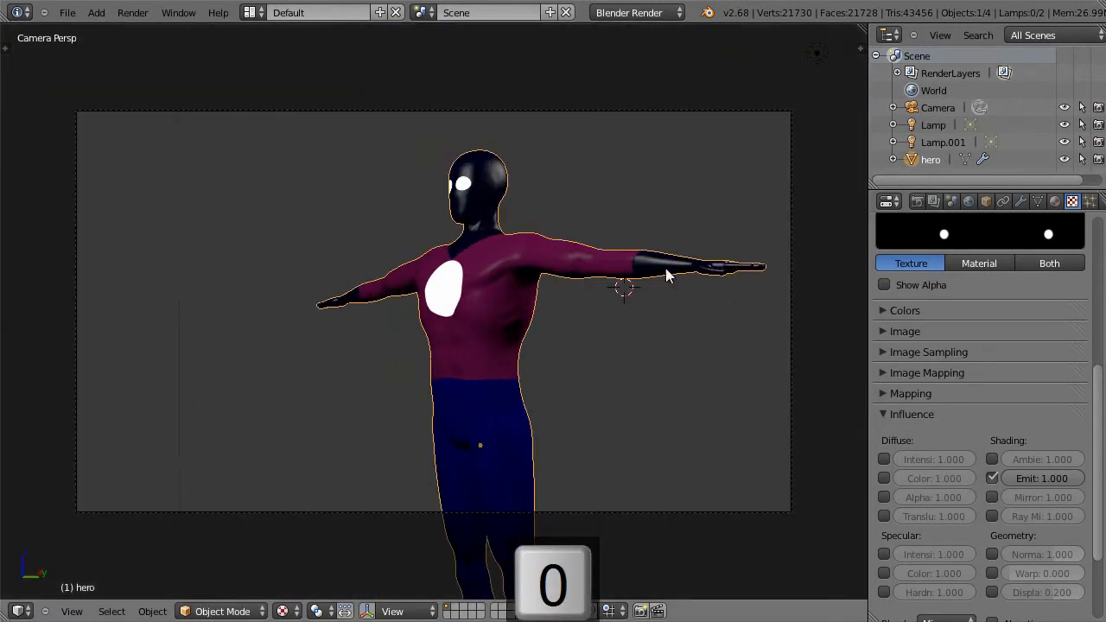
# Step: Display the scene's render settings and expand the properties editor over the outliner area
pyautogui.click(917, 200)
pyautogui.rightClick(938, 189)
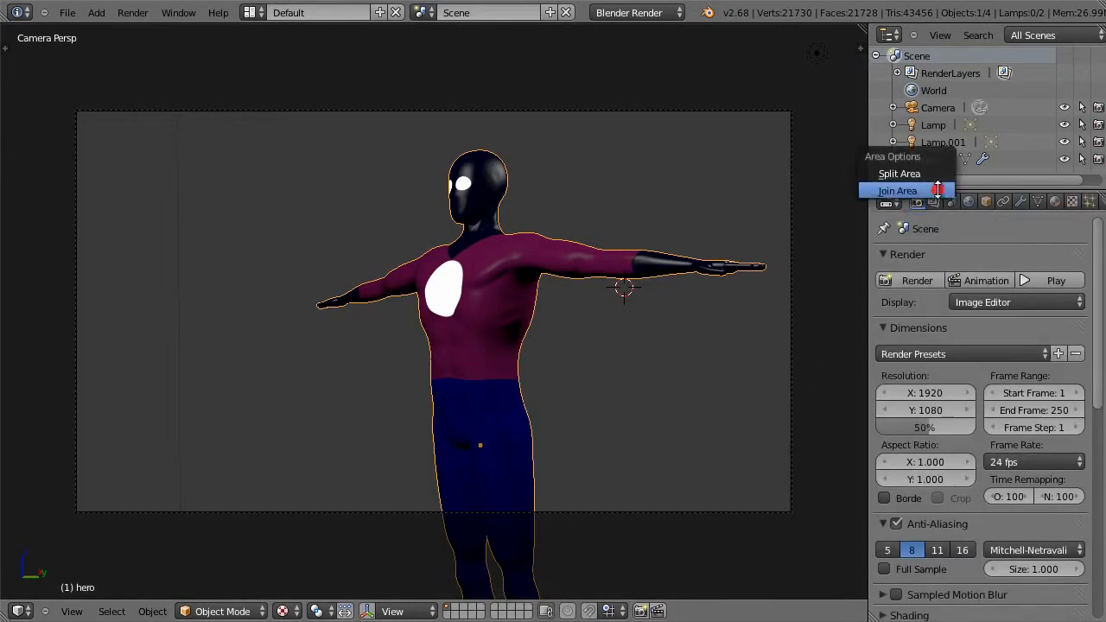
pyautogui.click(937, 183)
pyautogui.click(939, 168)
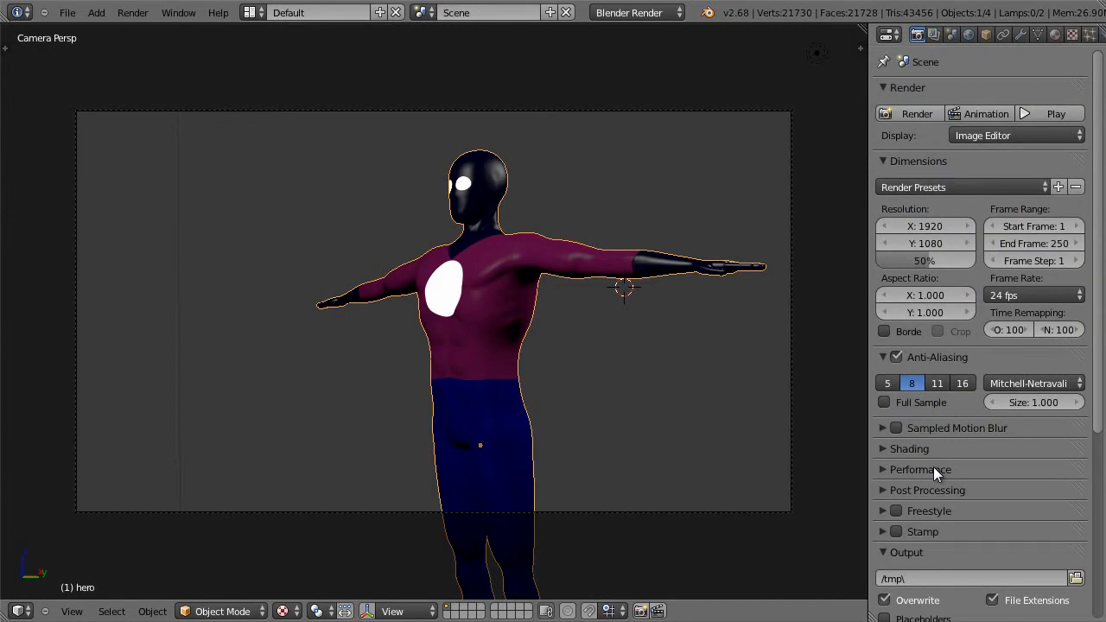
pyautogui.scroll(-2, 933, 467)
pyautogui.scroll(-4, 933, 466)
pyautogui.scroll(6, 933, 466)
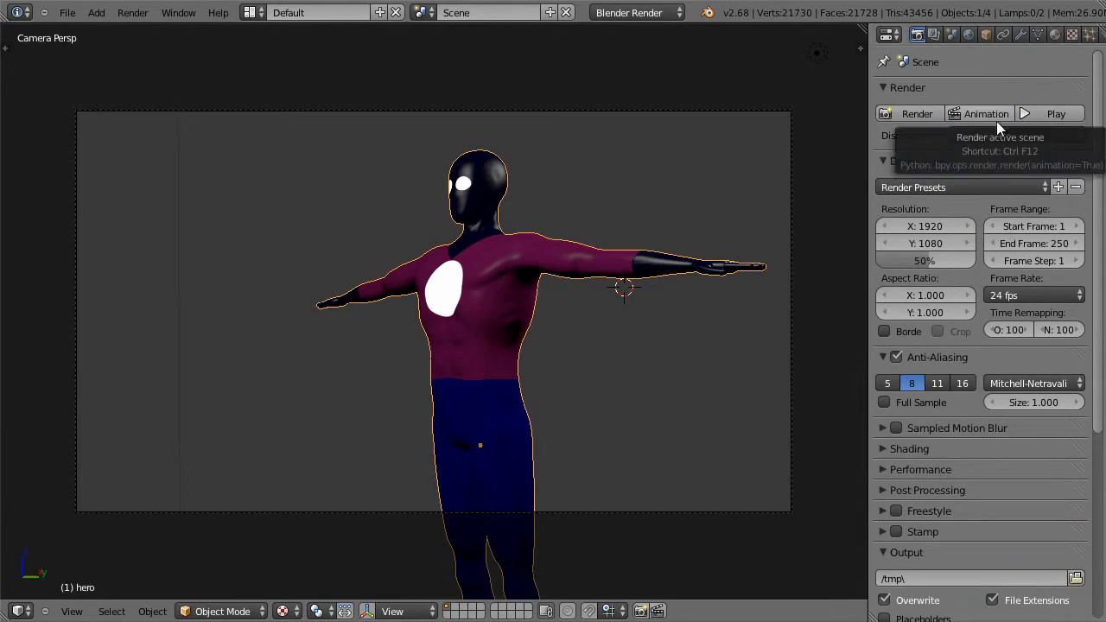
# Step: Set the 3D view's shading to Rendered and inspect the hero's white eyes and chest circle
pyautogui.click(291, 608)
pyautogui.click(305, 518)
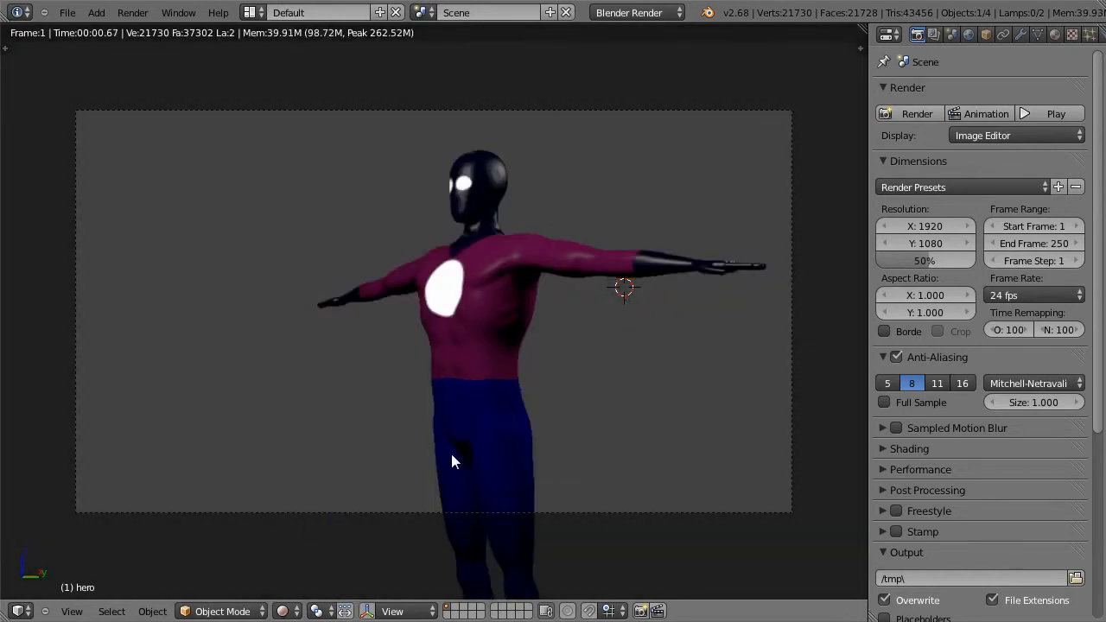
pyautogui.scroll(1, 508, 418)
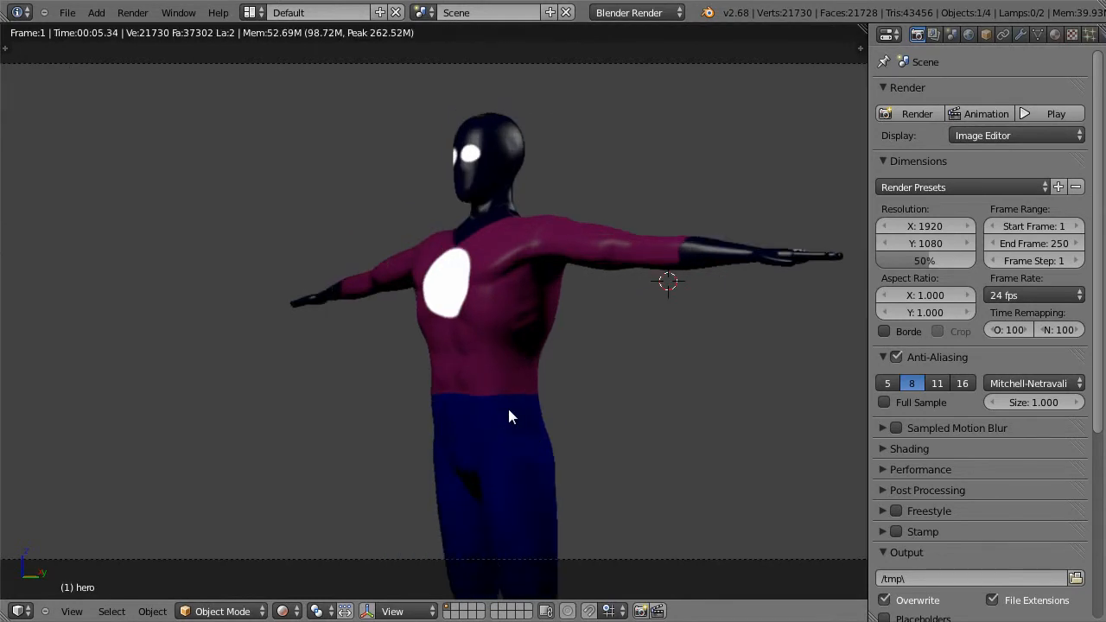
pyautogui.scroll(-1, 508, 417)
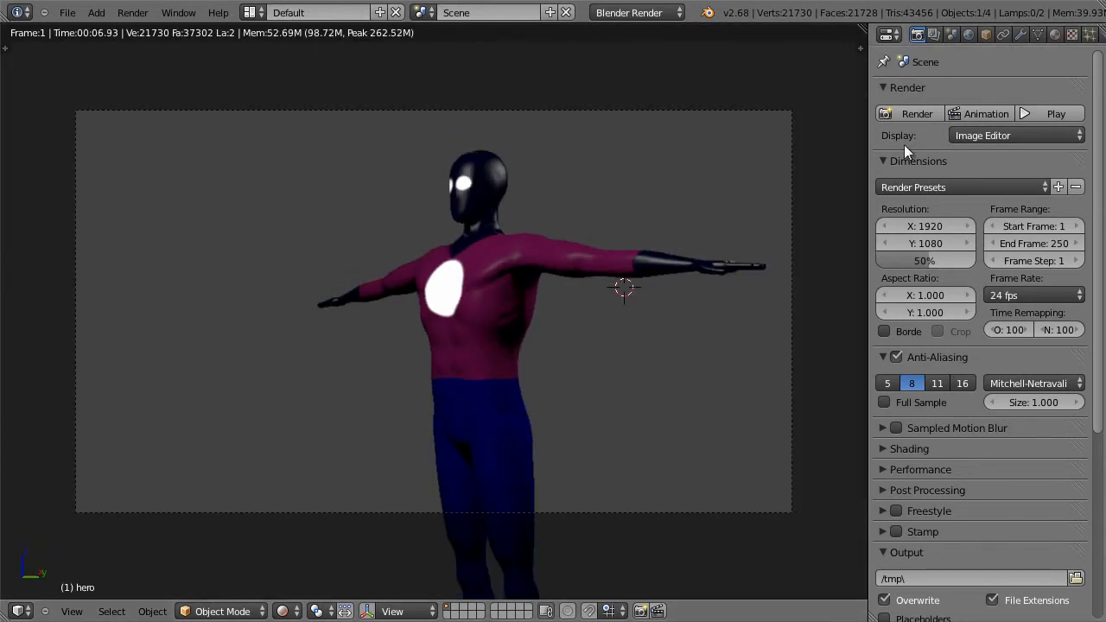
# Step: Set the costume material's diffuse shader model to Toon
pyautogui.click(1053, 34)
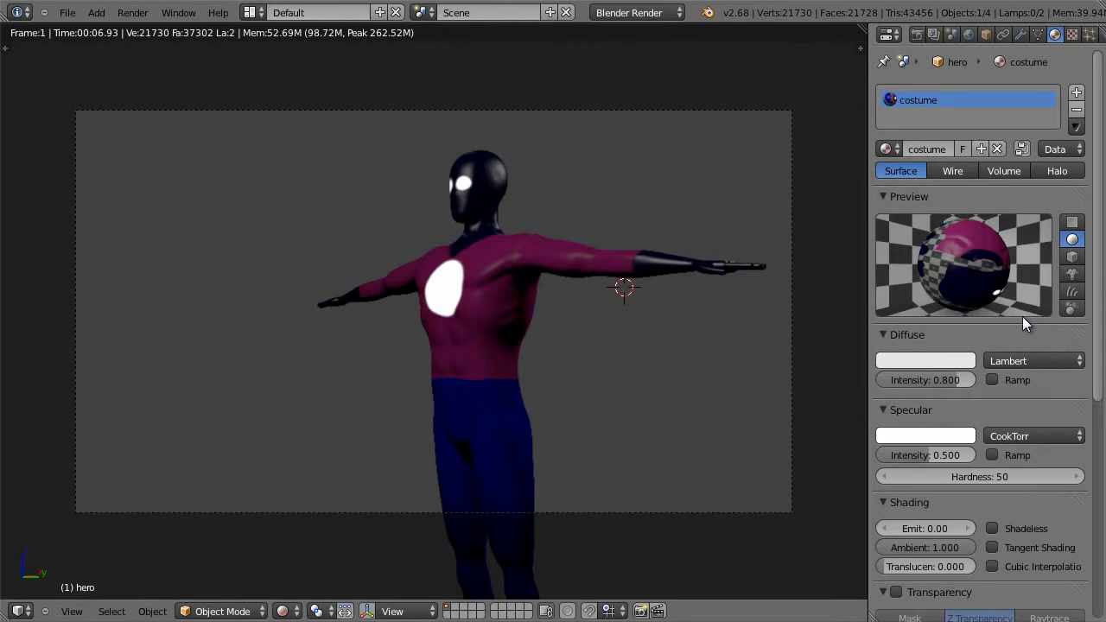
pyautogui.click(1027, 362)
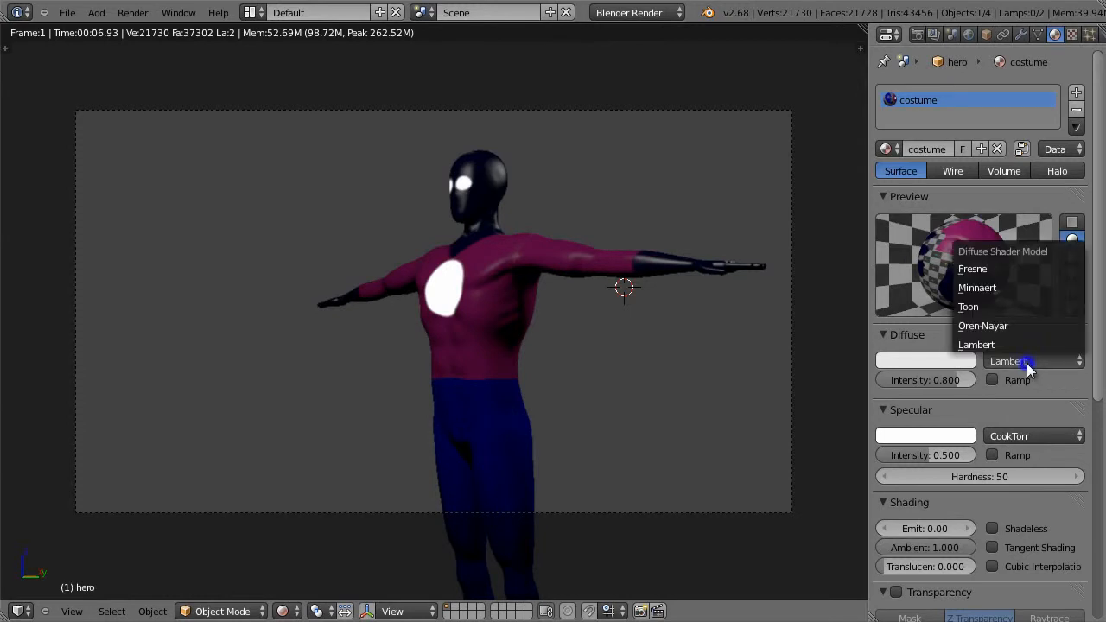
pyautogui.click(1034, 306)
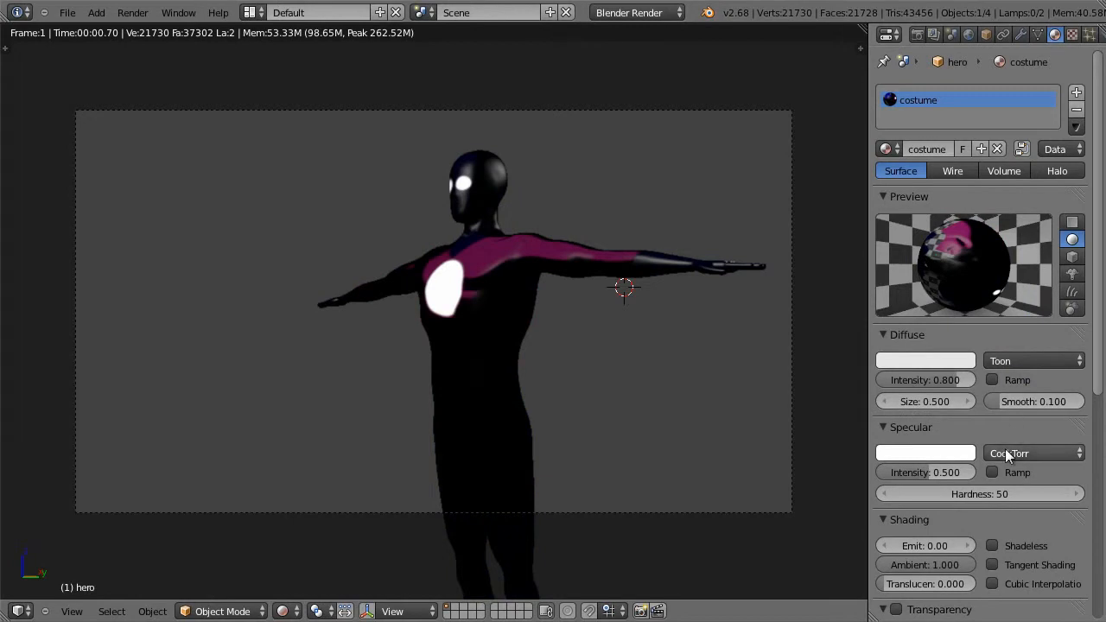
# Step: Set the costume material's diffuse intensity to 1.0 and its toon size to 1.065
pyautogui.moveTo(956, 381); pyautogui.dragTo(977, 377)
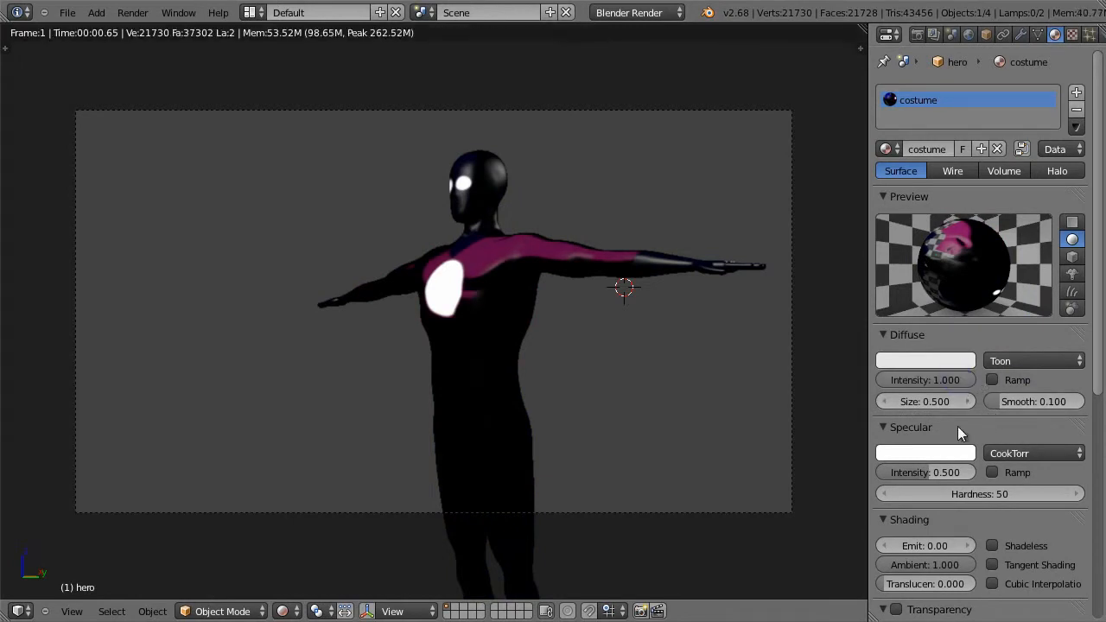
pyautogui.moveTo(959, 402)
pyautogui.mouseDown()
pyautogui.moveTo(931, 402)
pyautogui.moveTo(965, 400)
pyautogui.moveTo(937, 402)
pyautogui.moveTo(947, 402)
pyautogui.mouseUp()
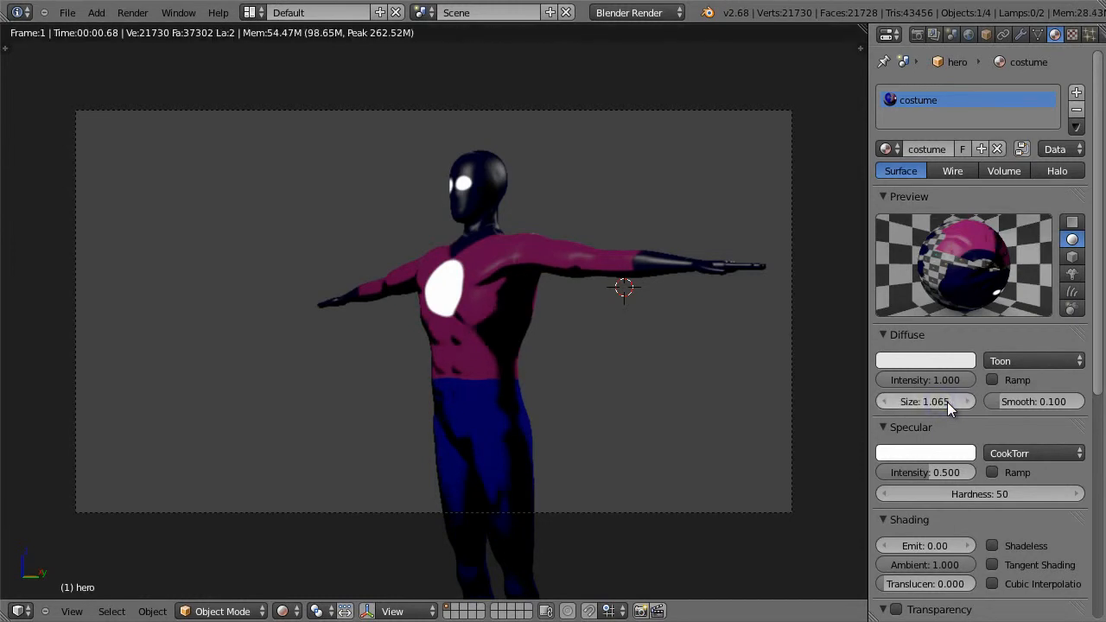
# Step: Set the costume's specular intensity to 1.0 and hardness to 74, and reduce the diffuse smooth value to 0.026
pyautogui.moveTo(930, 471); pyautogui.dragTo(975, 471)
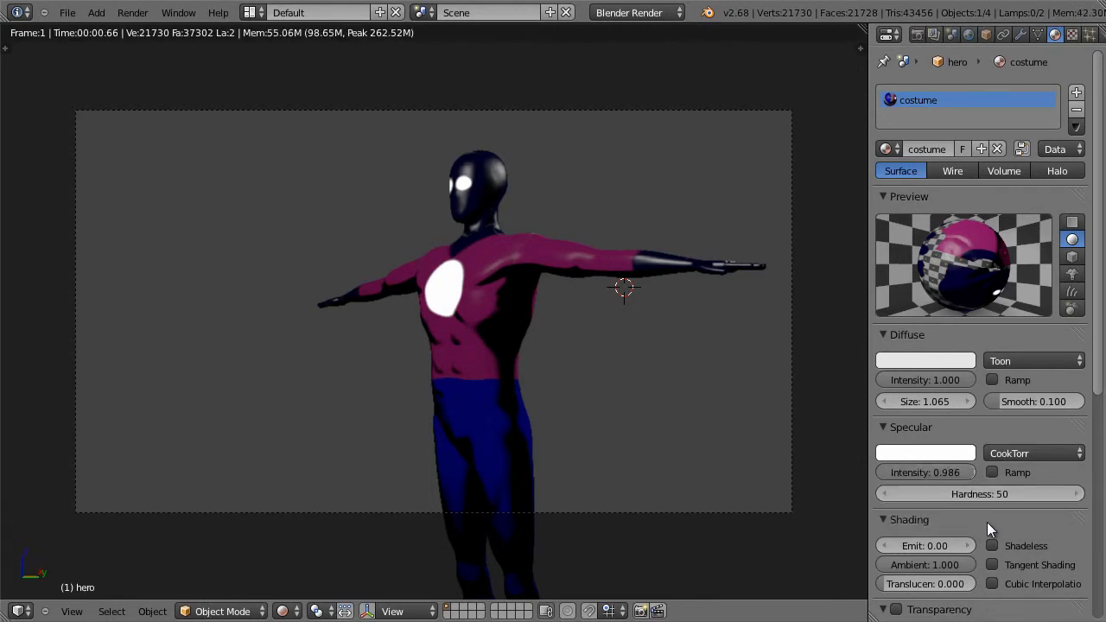
pyautogui.moveTo(972, 472); pyautogui.dragTo(1073, 498)
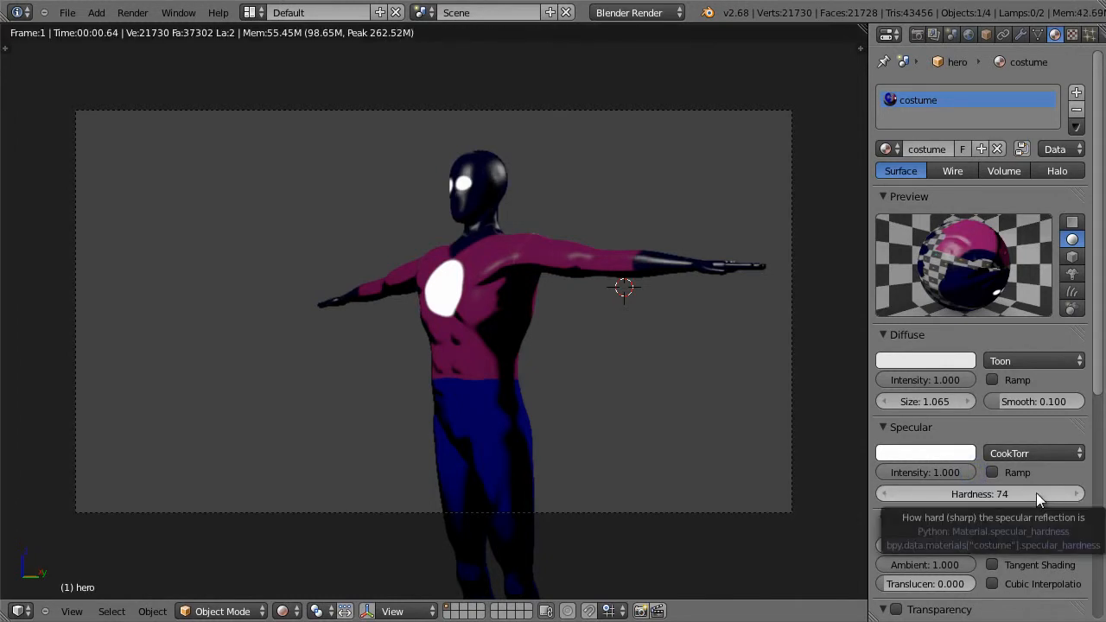
pyautogui.moveTo(996, 401); pyautogui.dragTo(989, 398)
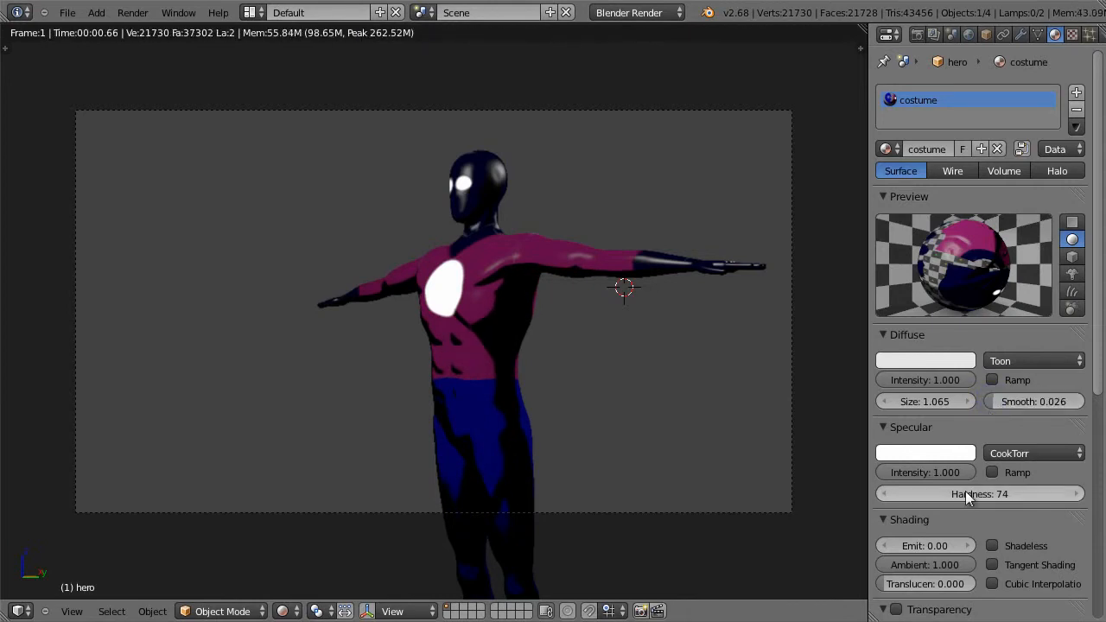
# Step: Try higher specular hardness values on the costume material, and settle on a hardness of 68
pyautogui.moveTo(960, 493); pyautogui.dragTo(1105, 493)
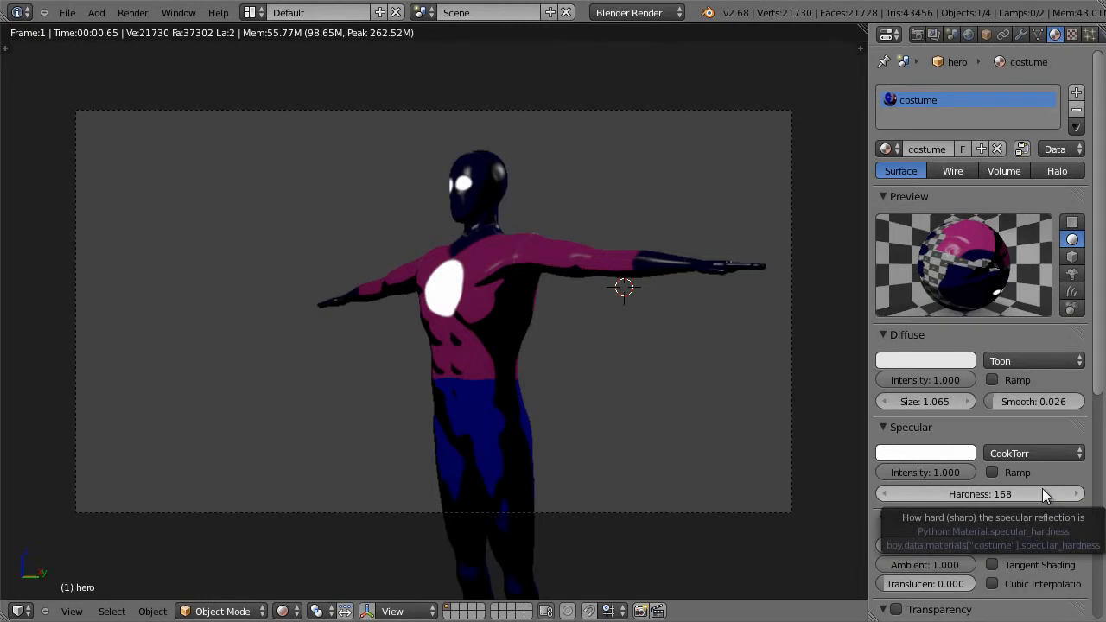
pyautogui.moveTo(1044, 491); pyautogui.dragTo(949, 493)
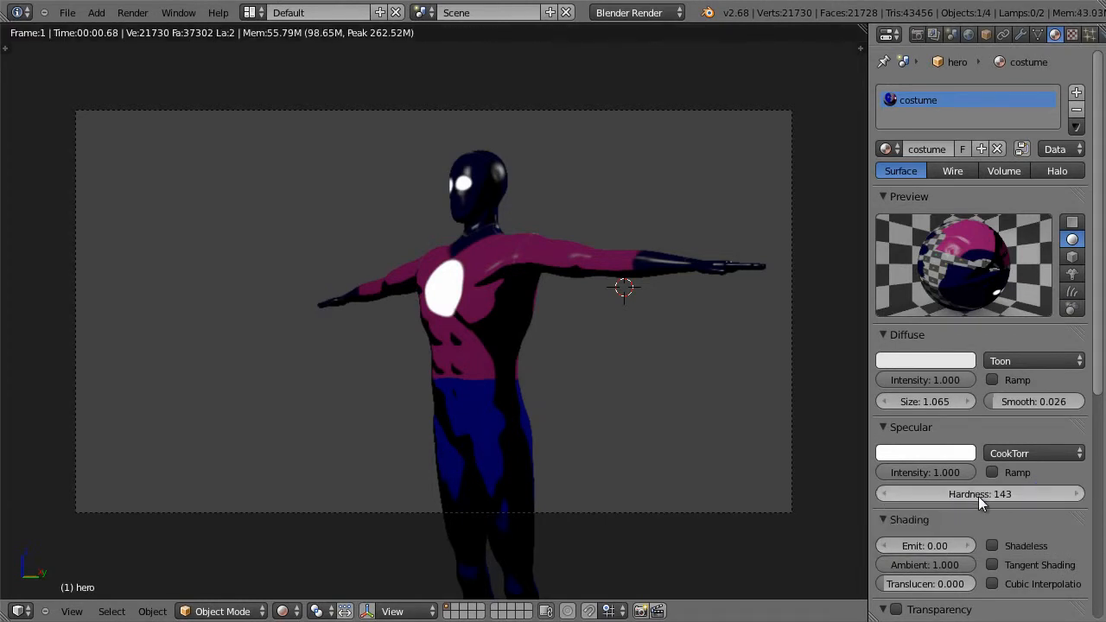
pyautogui.moveTo(1030, 494); pyautogui.dragTo(901, 494)
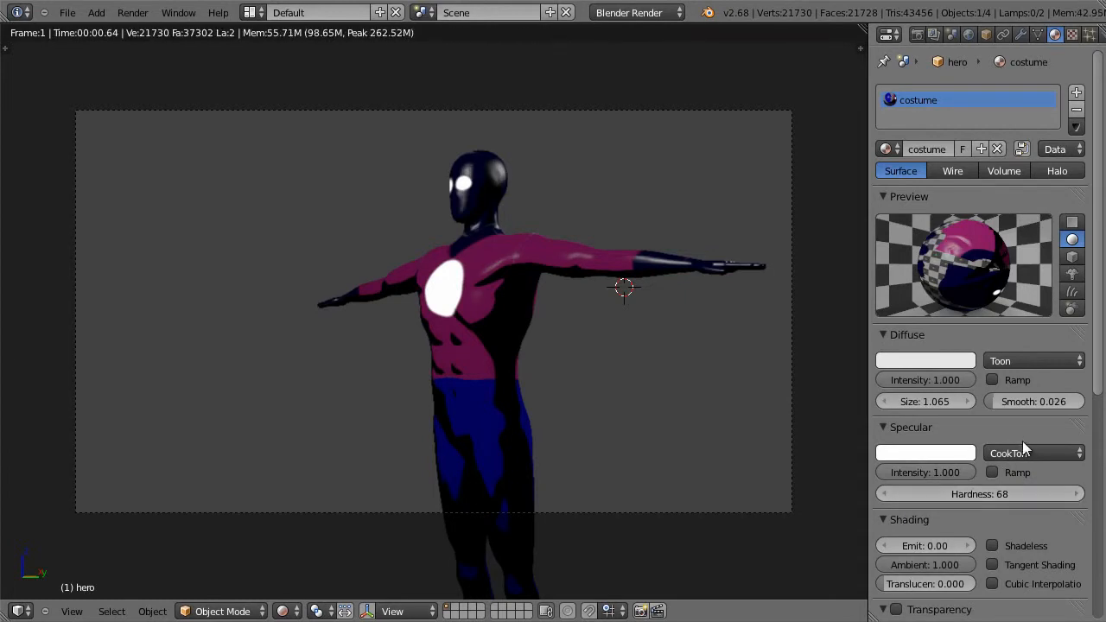
# Step: Set the costume material's diffuse toon smooth value to 0.063
pyautogui.scroll(-10, 1021, 441)
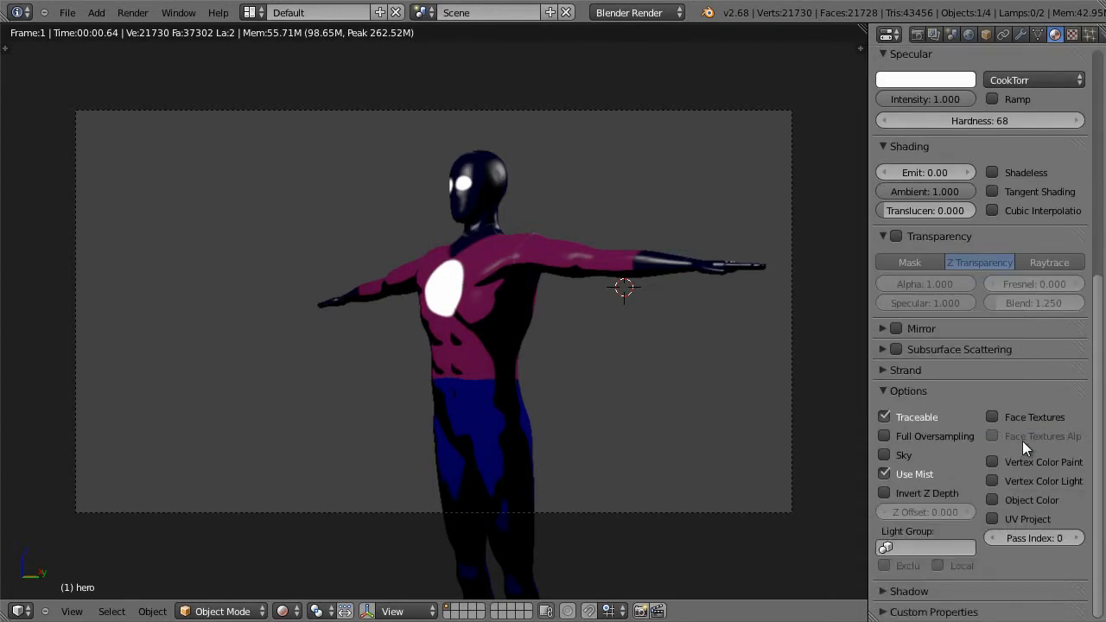
pyautogui.scroll(10, 1017, 442)
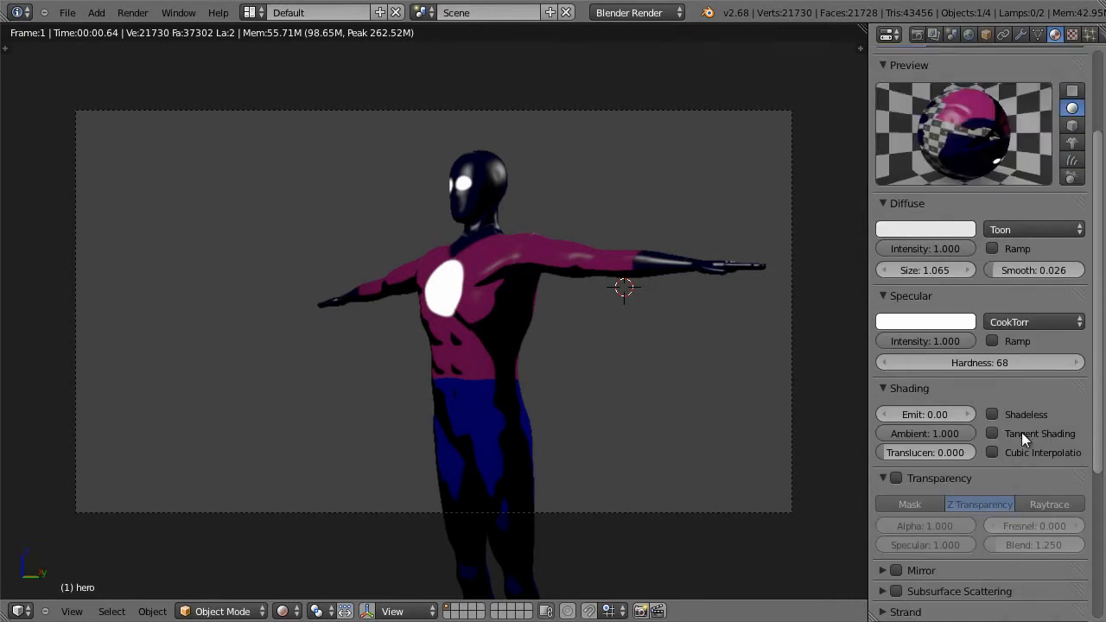
pyautogui.moveTo(997, 271); pyautogui.dragTo(1000, 271)
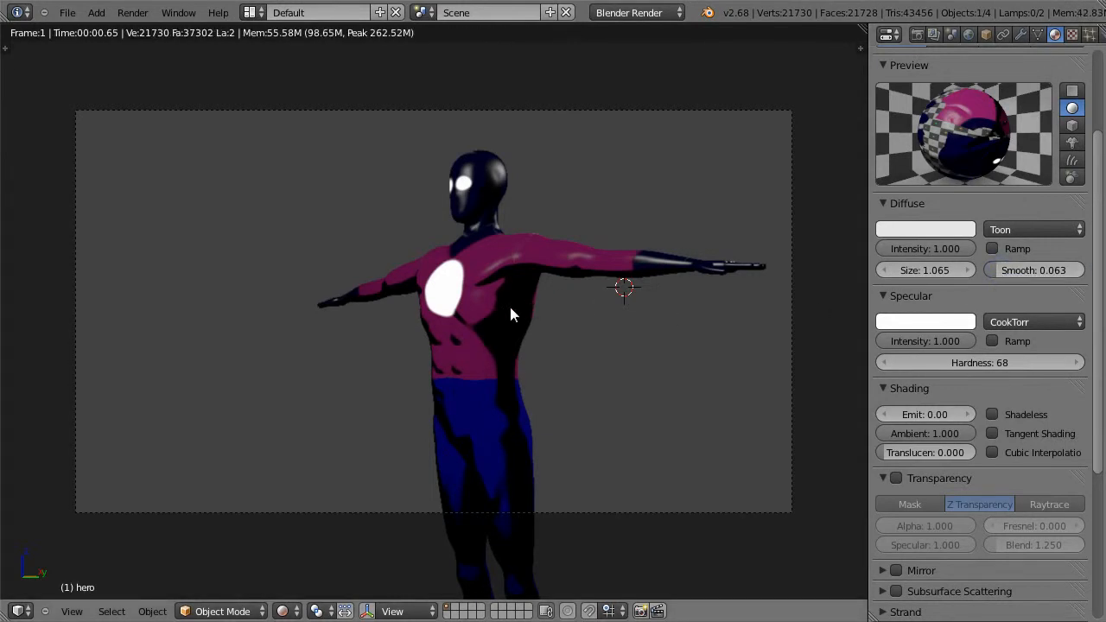
# Step: Leave the camera view, examine the toon-shaded hero up close from the front, and review the costume's material settings
pyautogui.press('KP_0')
pyautogui.moveTo(562, 343); pyautogui.dragTo(592, 347, button='middle')
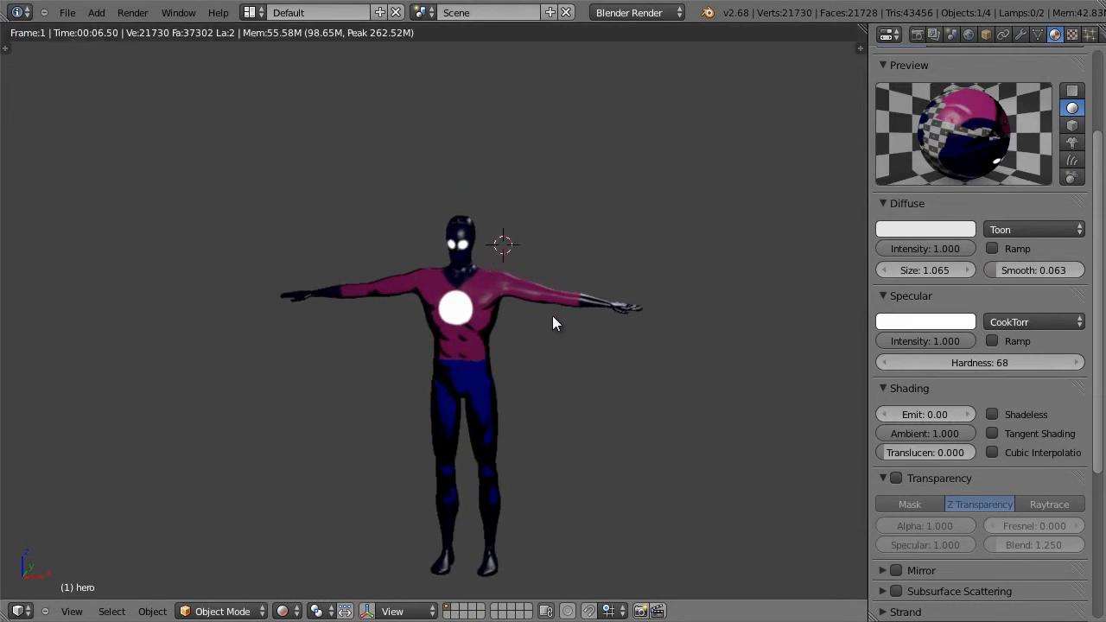
pyautogui.scroll(1, 551, 315)
pyautogui.scroll(2, 552, 315)
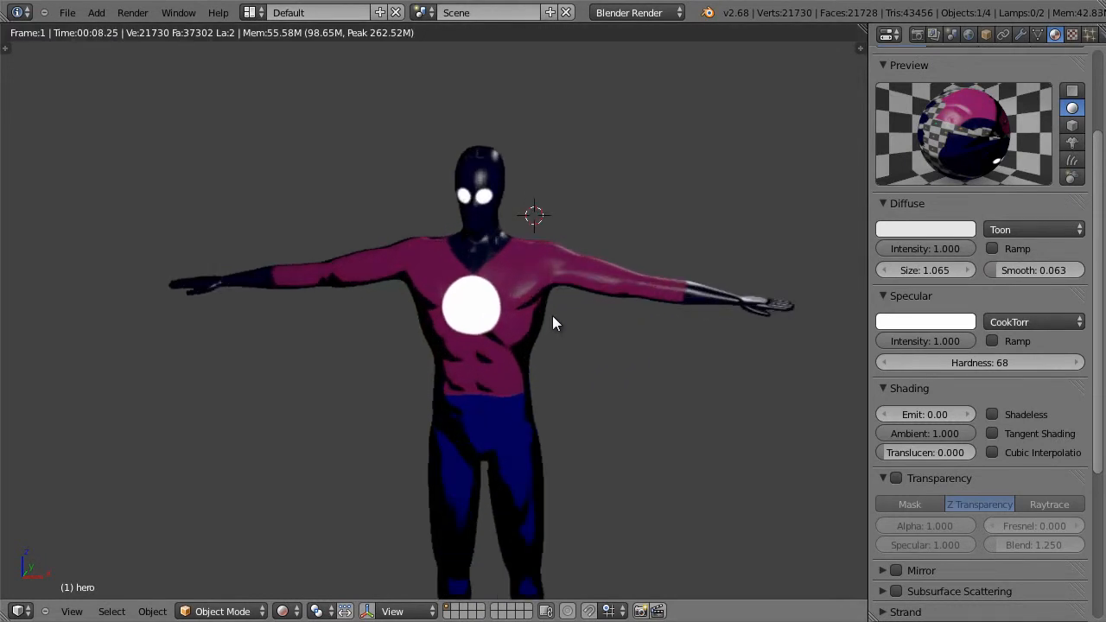
pyautogui.moveTo(551, 318); pyautogui.dragTo(521, 311, button='middle')
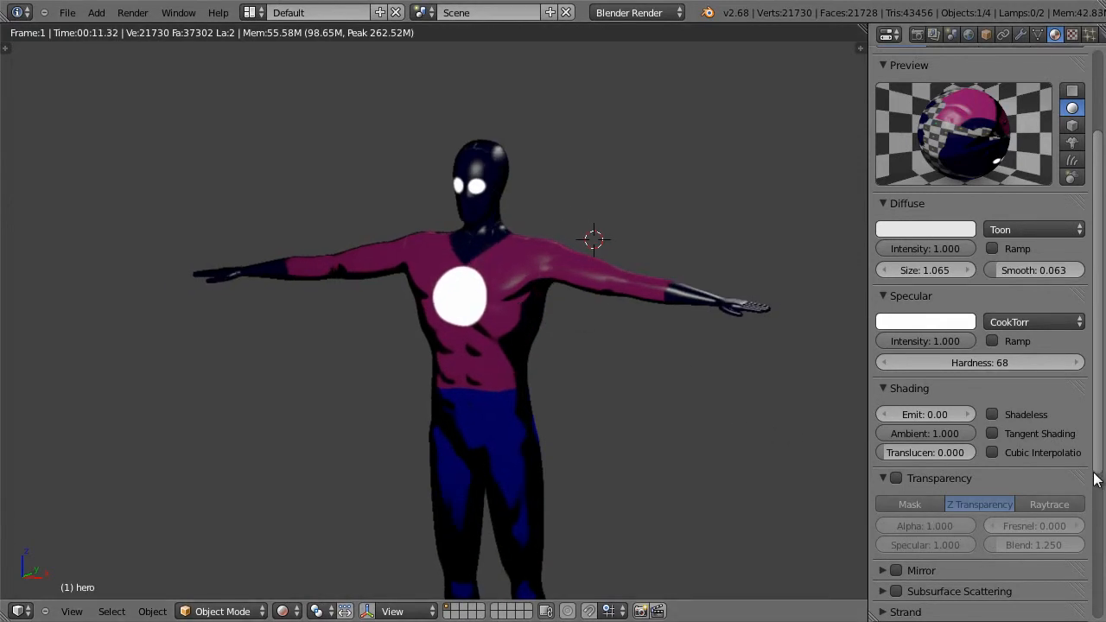
pyautogui.scroll(-7, 1090, 484)
pyautogui.scroll(9, 981, 345)
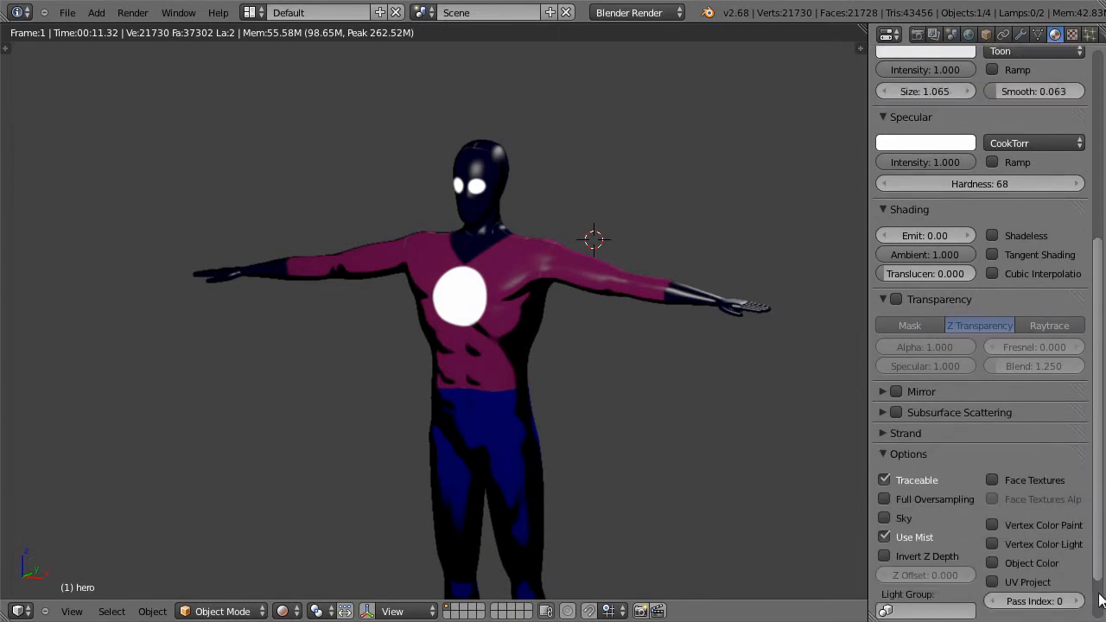
pyautogui.scroll(4, 1030, 273)
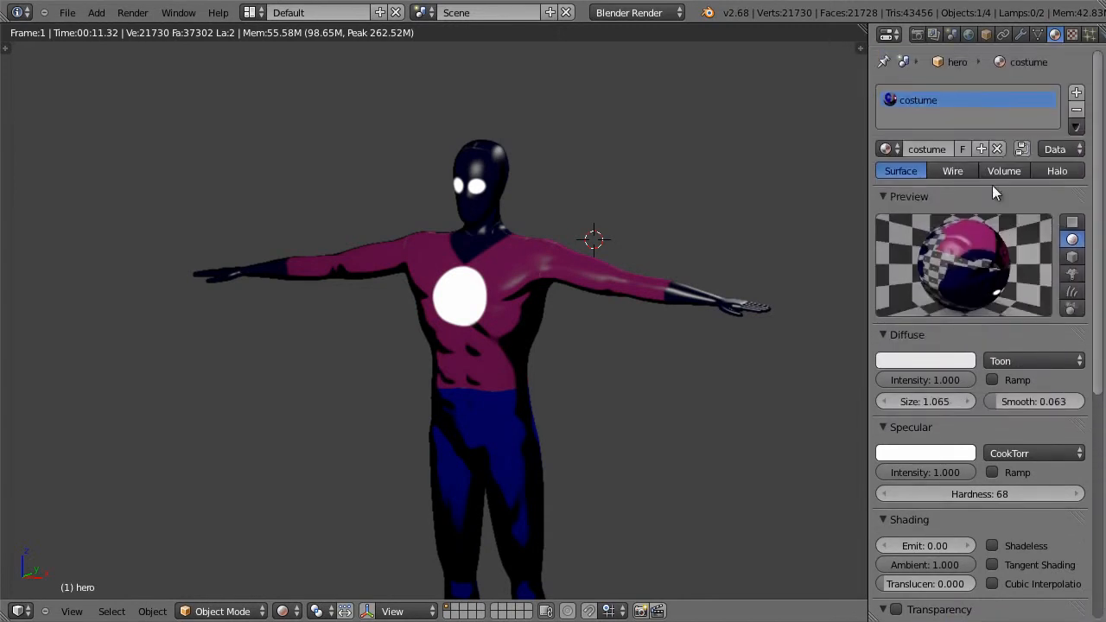
# Step: Enable Freestyle line rendering in the scene's render settings
pyautogui.click(917, 34)
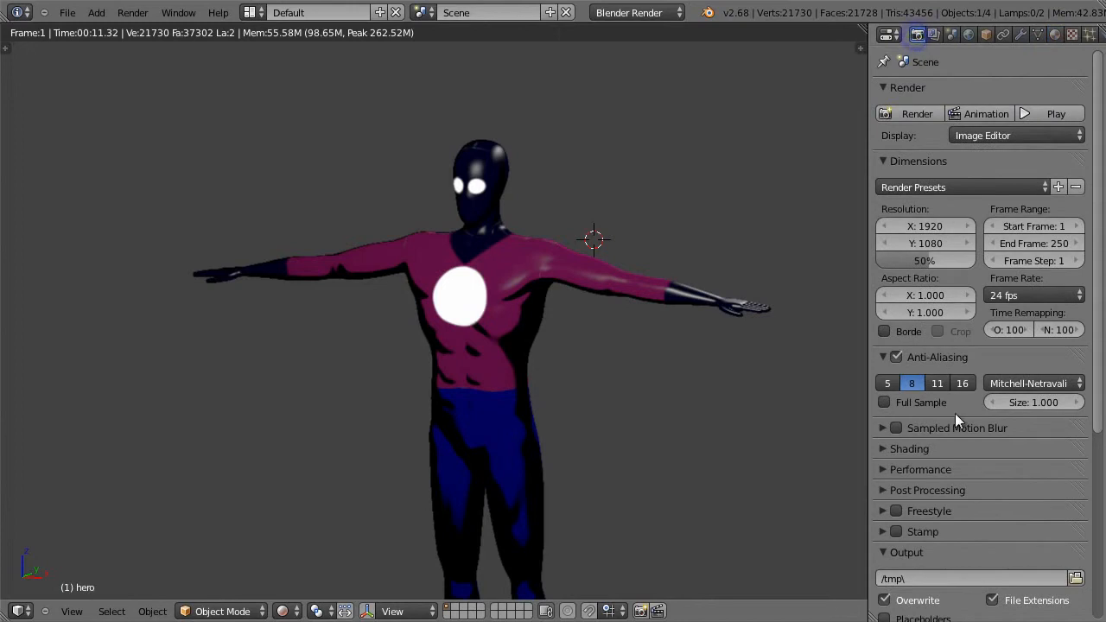
pyautogui.scroll(-2, 955, 413)
pyautogui.scroll(-2, 954, 420)
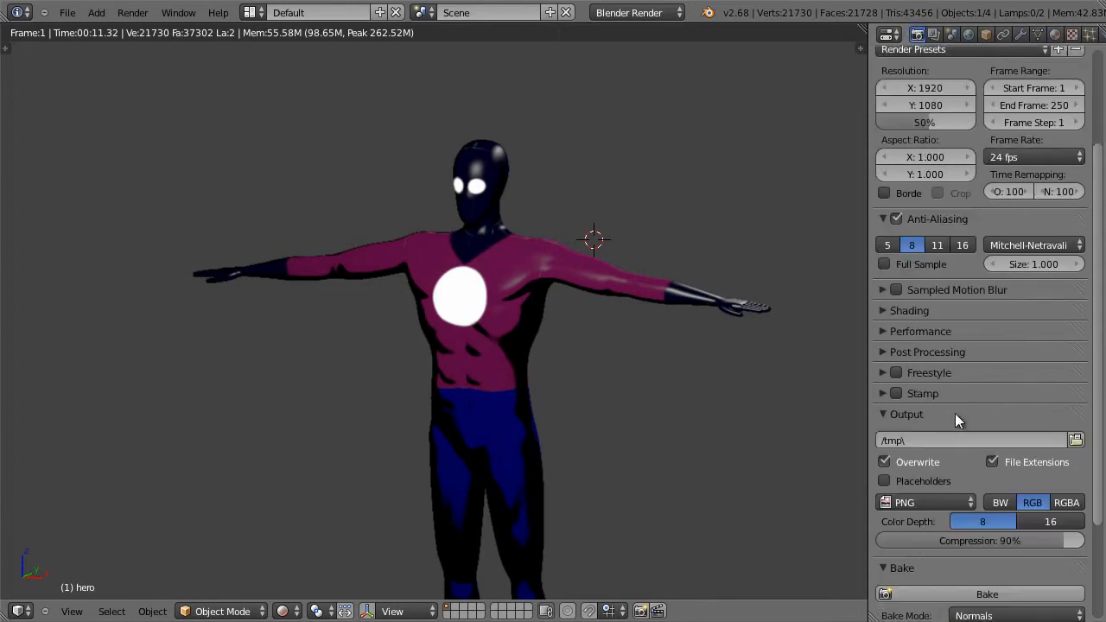
pyautogui.click(882, 373)
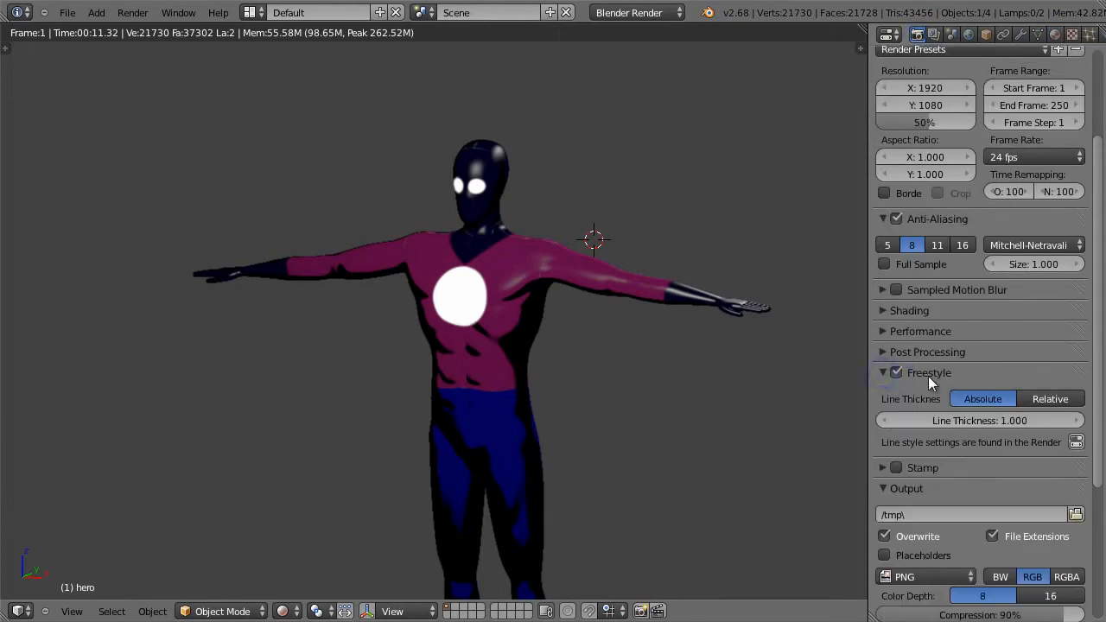
# Step: Add a Calligraphy thickness modifier to the render layer's Freestyle line style
pyautogui.click(1076, 443)
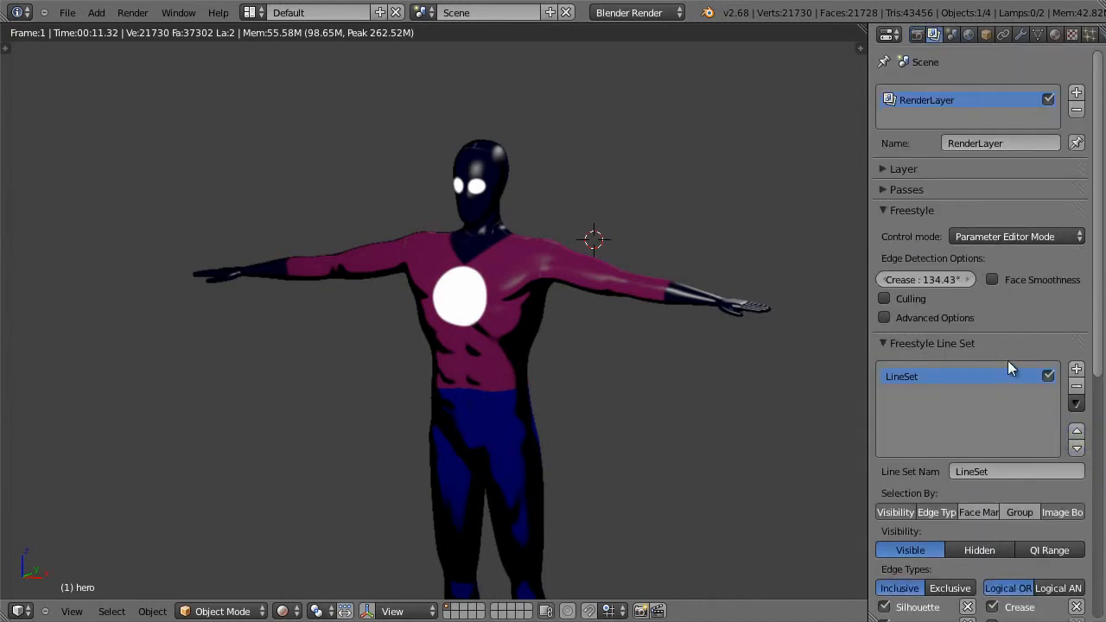
pyautogui.scroll(-6, 996, 358)
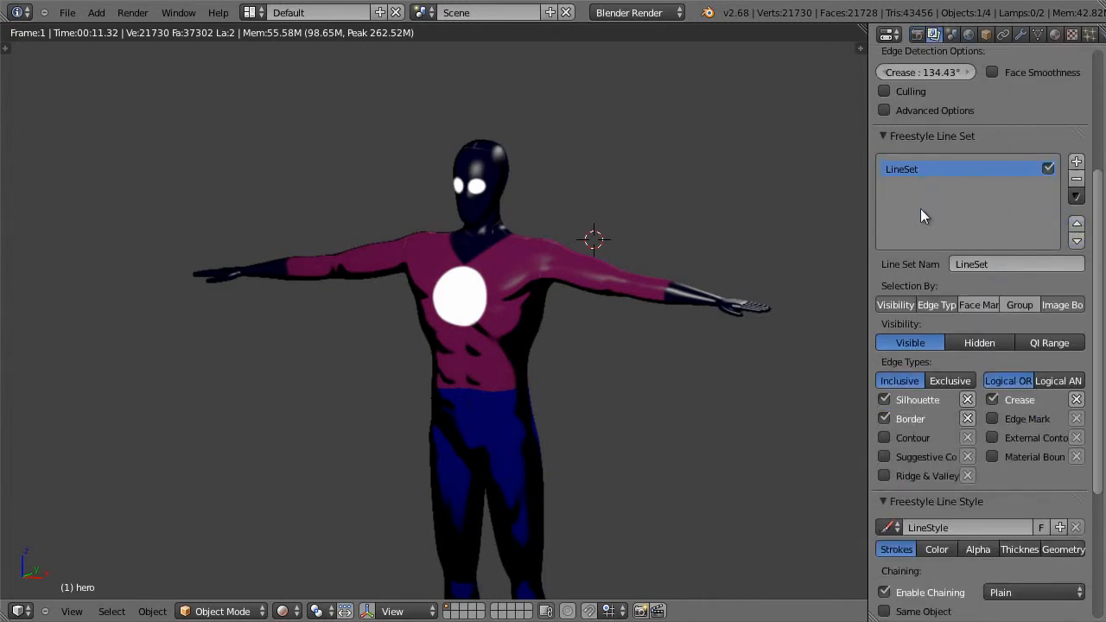
pyautogui.scroll(-6, 949, 293)
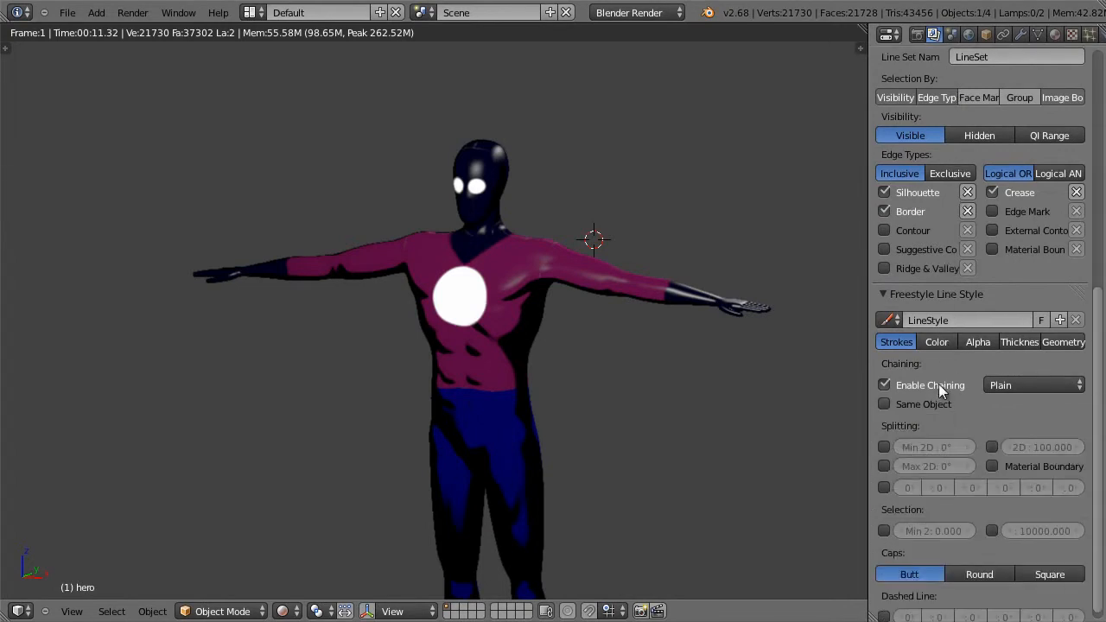
pyautogui.click(1008, 341)
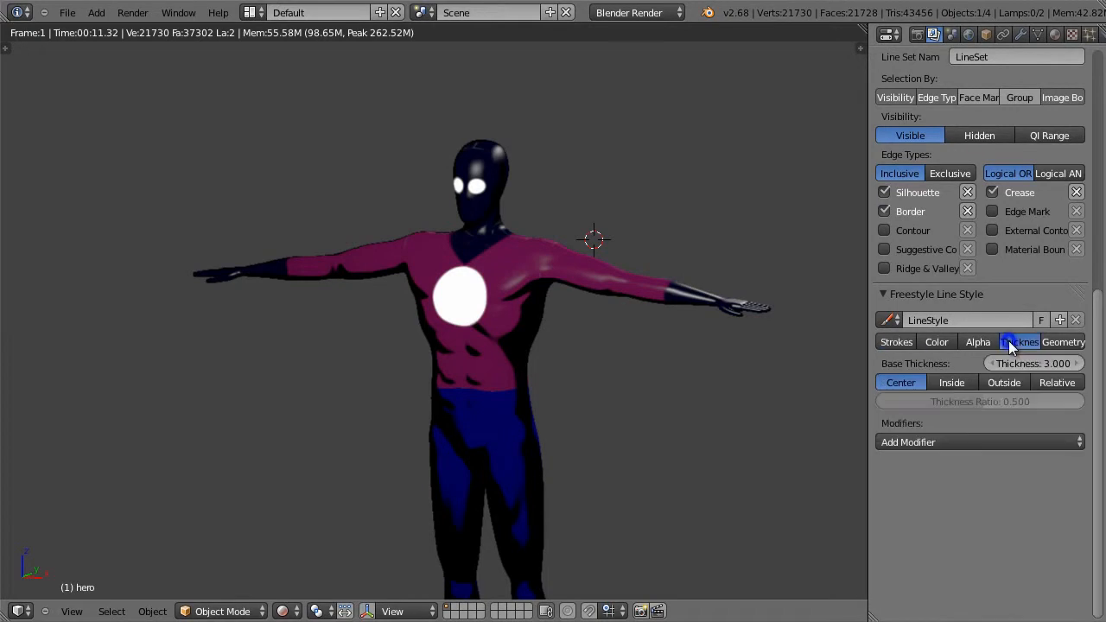
pyautogui.click(966, 443)
pyautogui.click(942, 474)
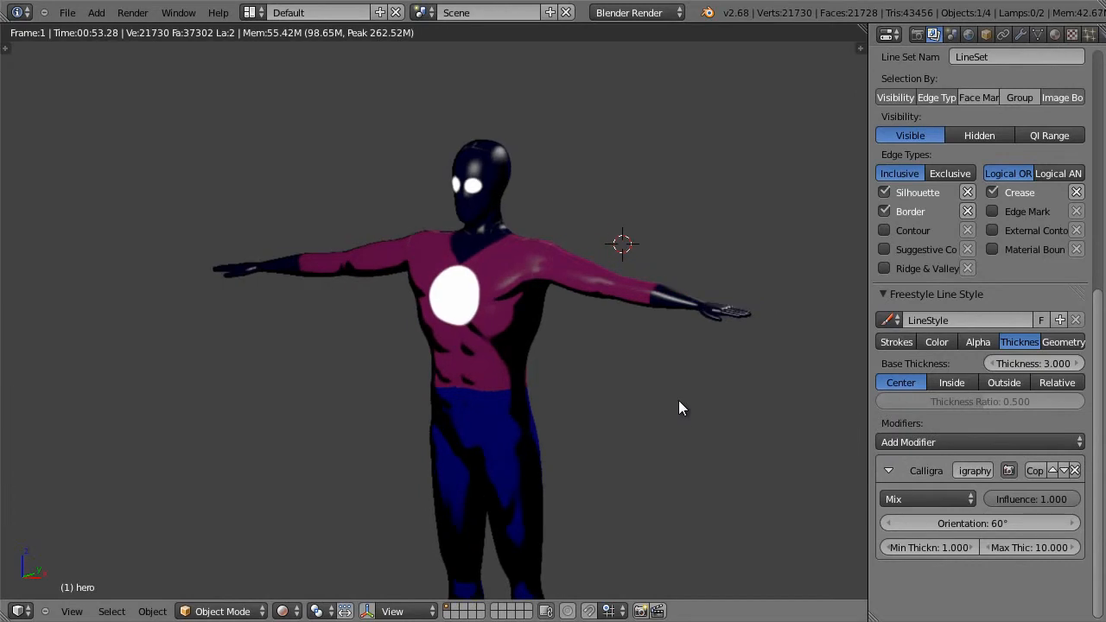
# Step: Render the scene to inspect the outlines up close, and return to the 3D view to look at the hero from the side
pyautogui.press('F12')
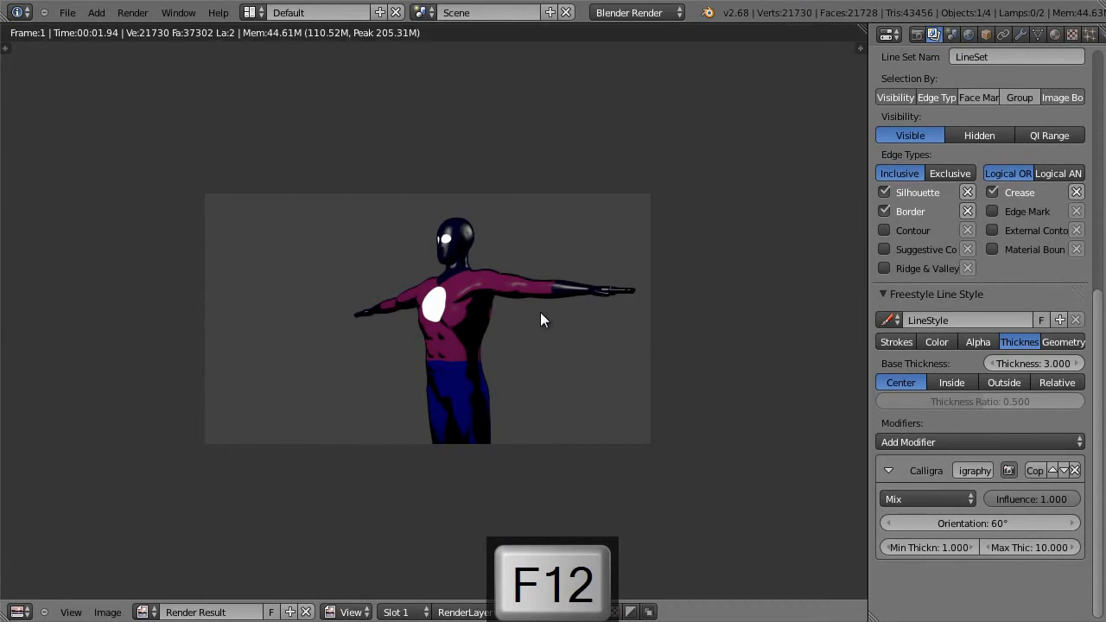
pyautogui.scroll(3, 540, 318)
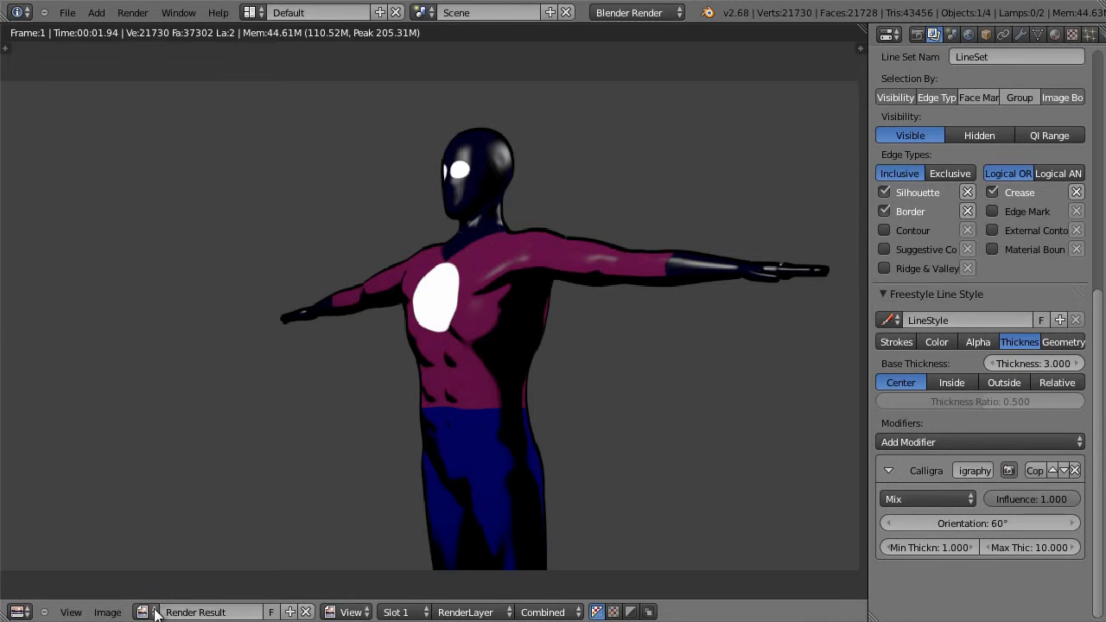
pyautogui.press('Escape')
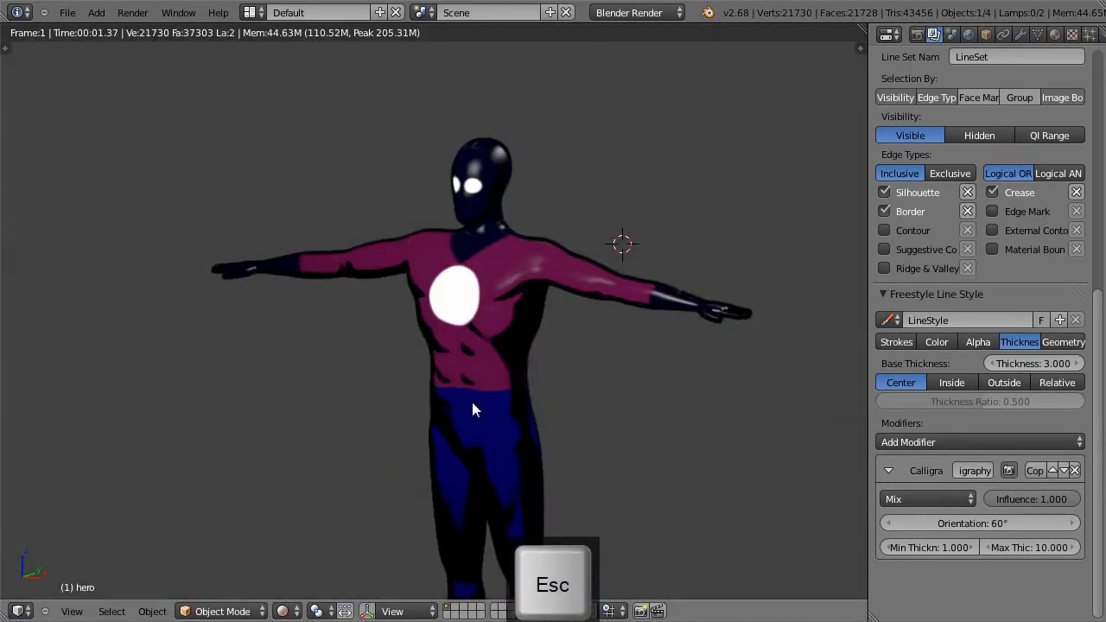
pyautogui.moveTo(471, 402); pyautogui.dragTo(441, 371, button='middle')
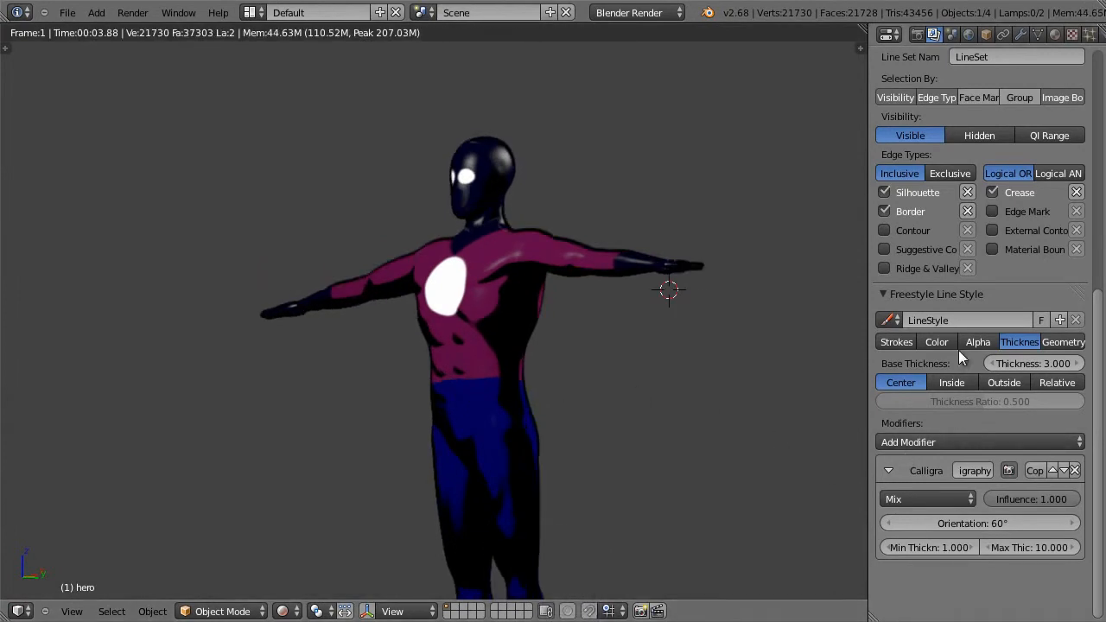
# Step: Try the Inside and Outside stroke thickness positions for the line style, and choose Relative
pyautogui.click(957, 381)
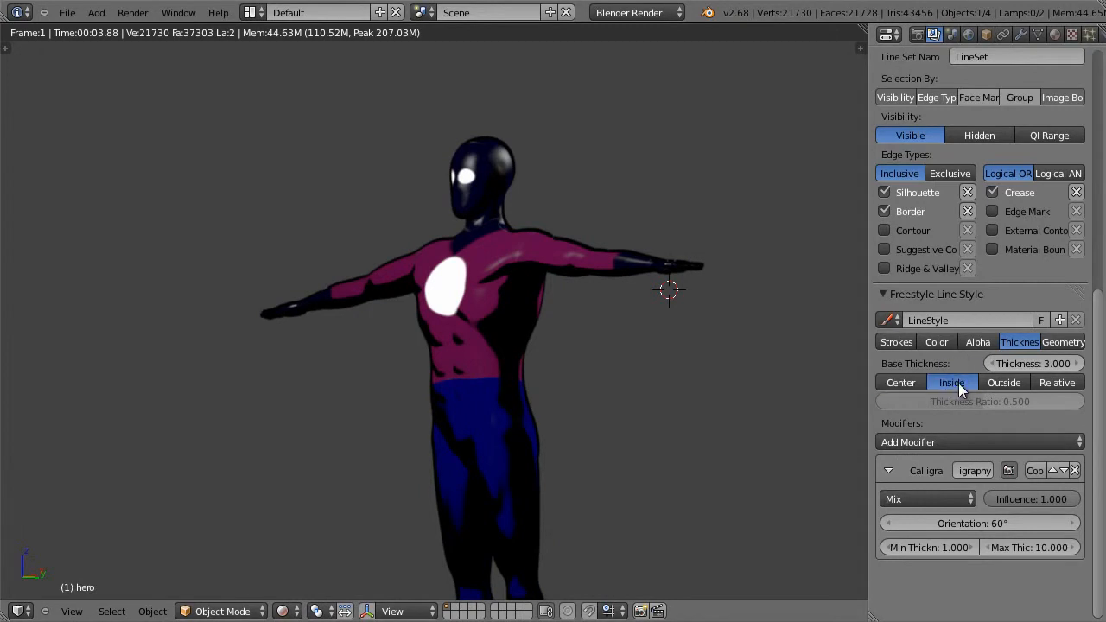
pyautogui.click(995, 382)
pyautogui.click(1040, 382)
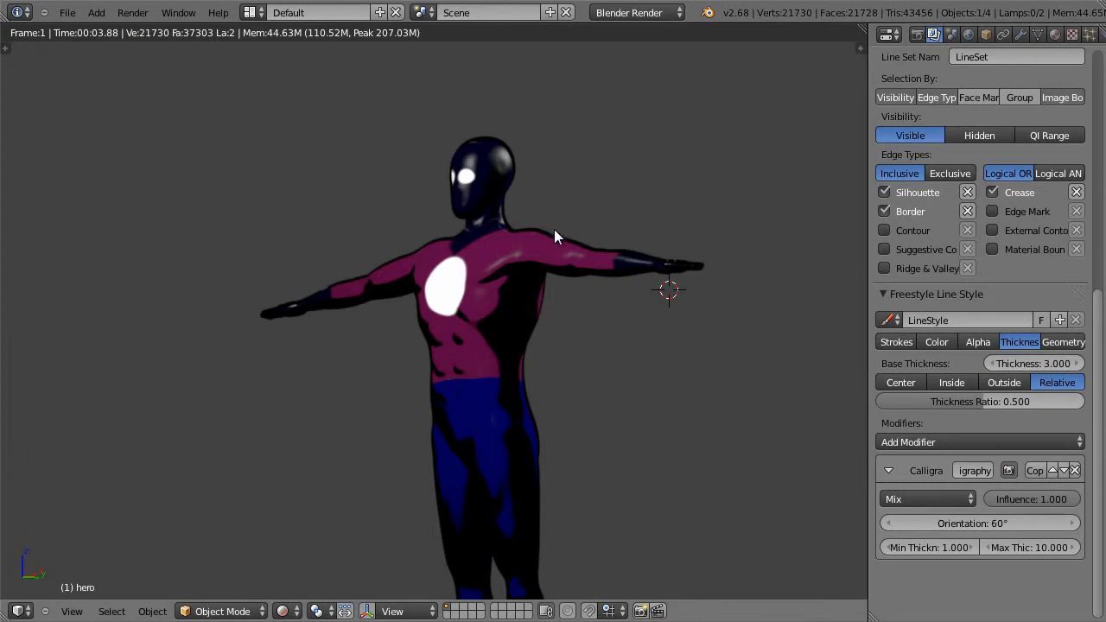
# Step: Set the Calligraphy modifier's maximum thickness to 8 and render the scene again
pyautogui.click(1029, 547)
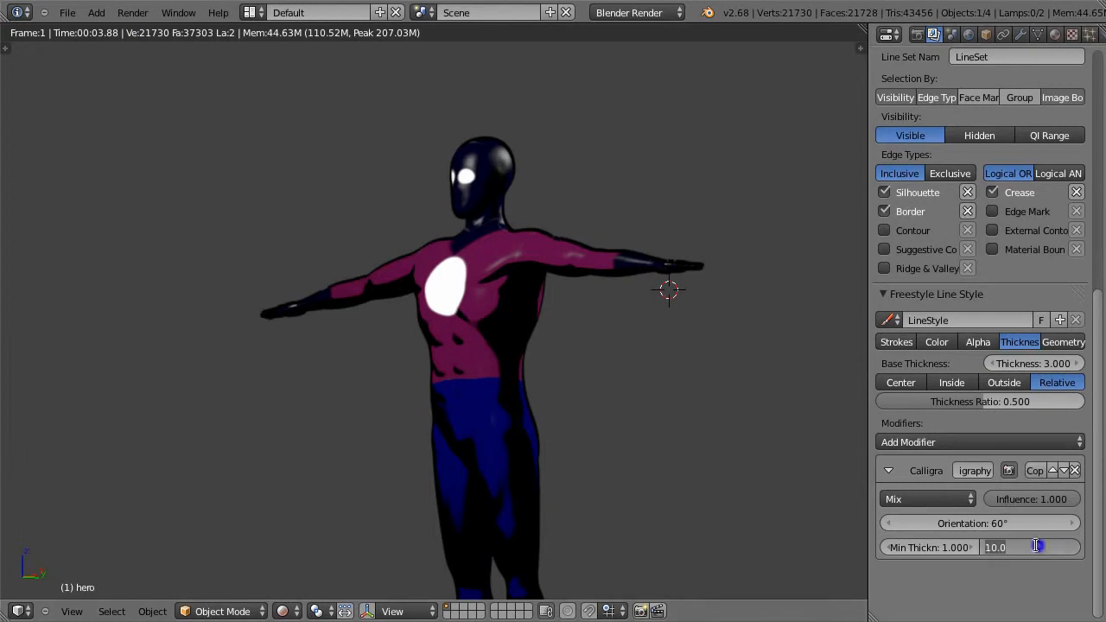
pyautogui.write('8')
pyautogui.press('Return')
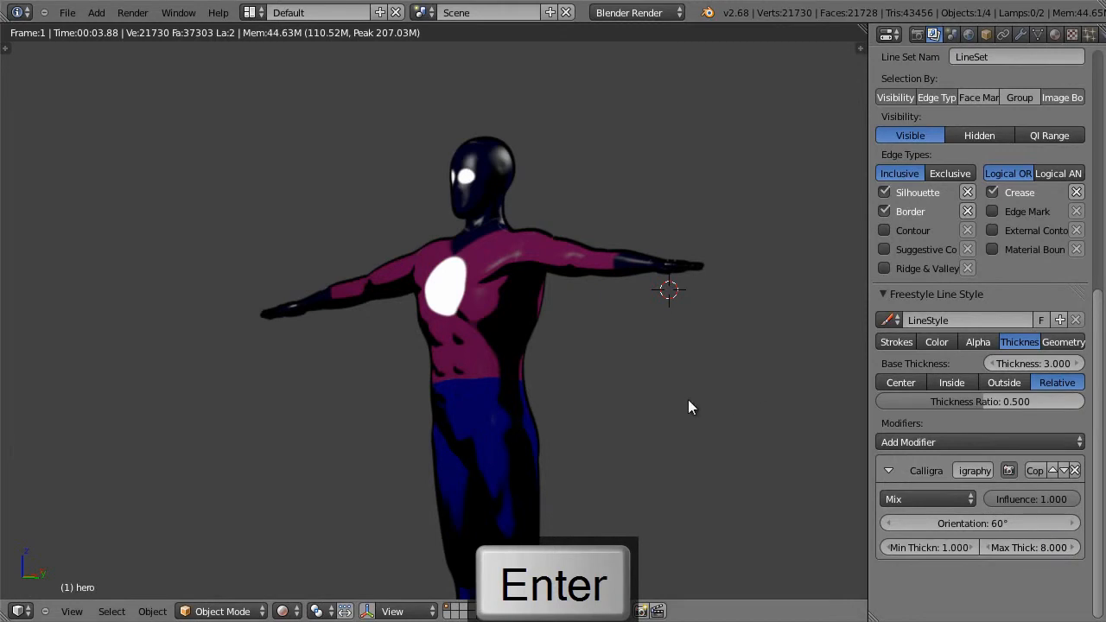
pyautogui.press('F12')
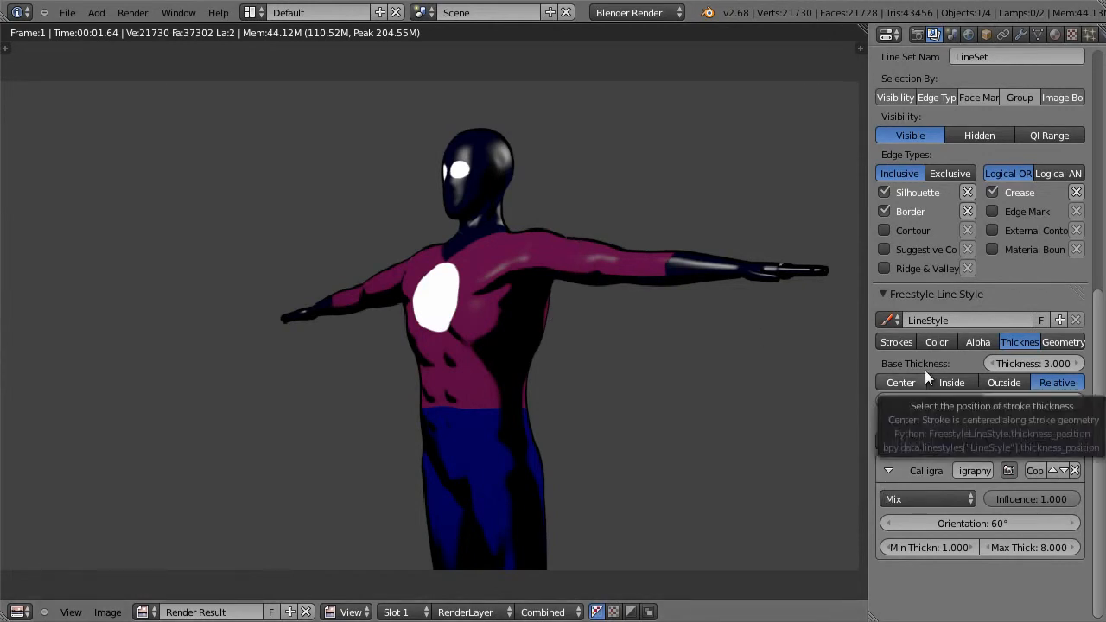
# Step: Set the Freestyle line style's stroke caps to Square
pyautogui.click(897, 341)
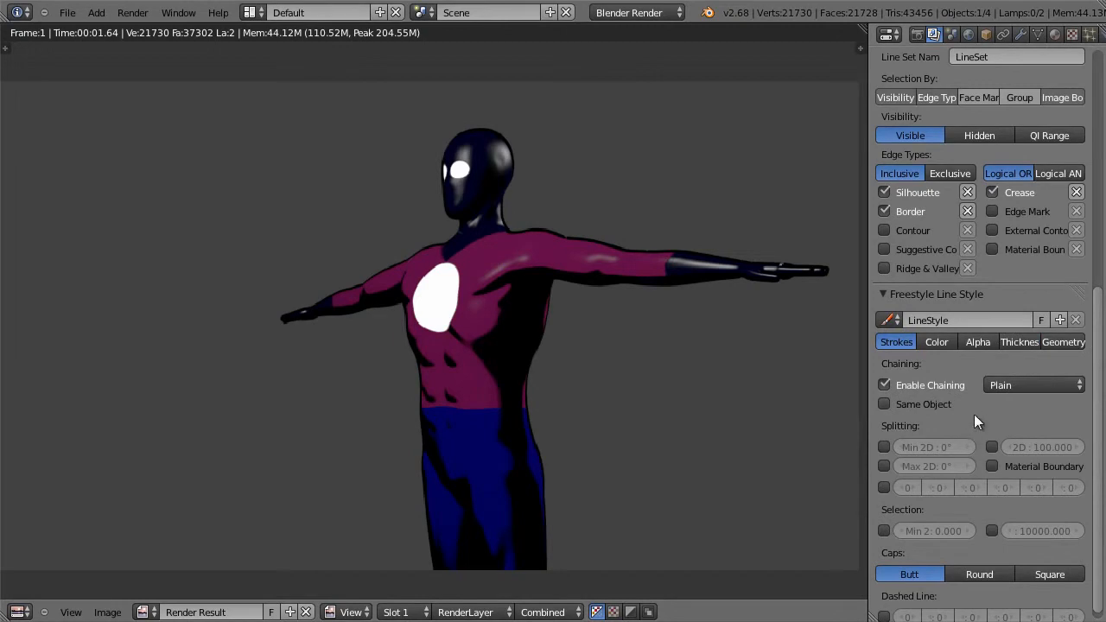
pyautogui.scroll(-1, 976, 417)
pyautogui.click(1043, 562)
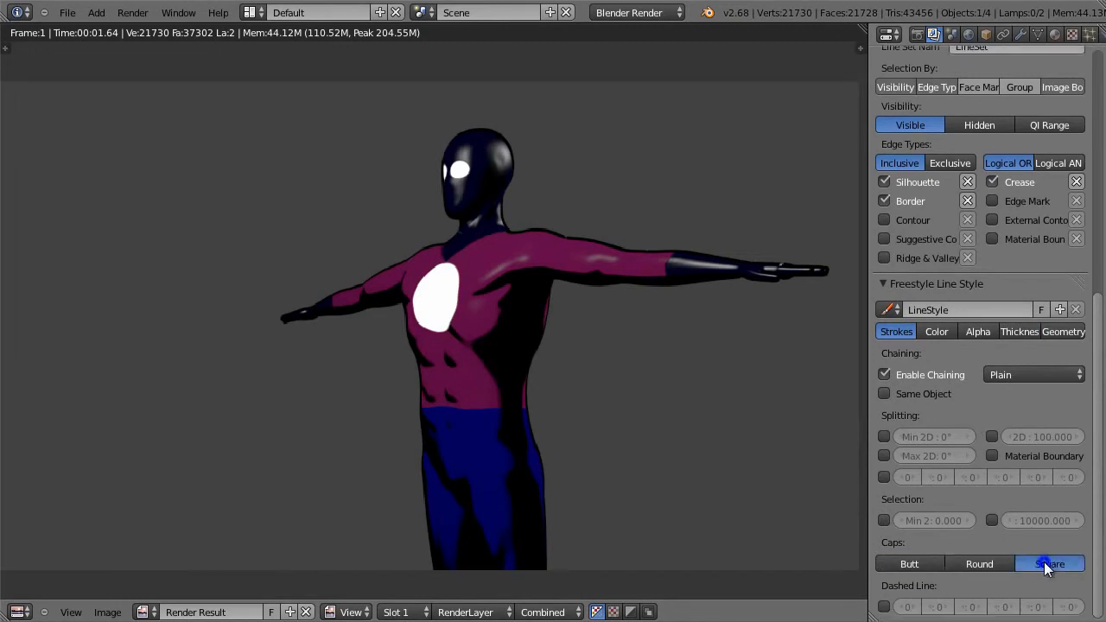
# Step: Render the scene with the square stroke caps, and bring up the costume material's shading settings
pyautogui.press('F12')
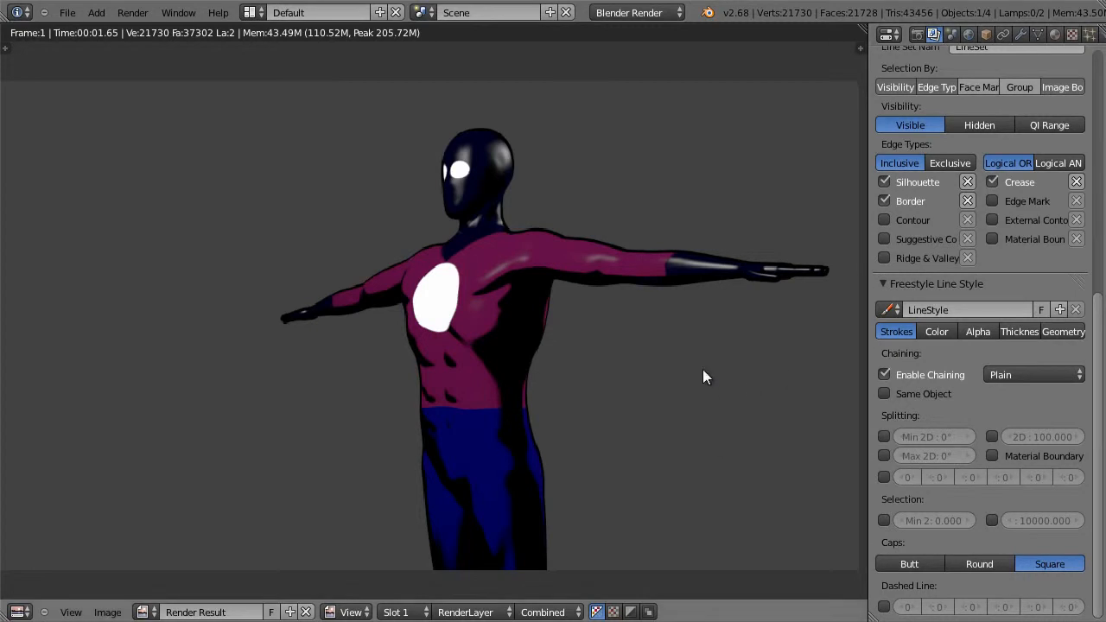
pyautogui.moveTo(635, 378)
pyautogui.mouseDown(button='middle')
pyautogui.moveTo(648, 385)
pyautogui.moveTo(622, 350)
pyautogui.moveTo(636, 364)
pyautogui.mouseUp(button='middle')
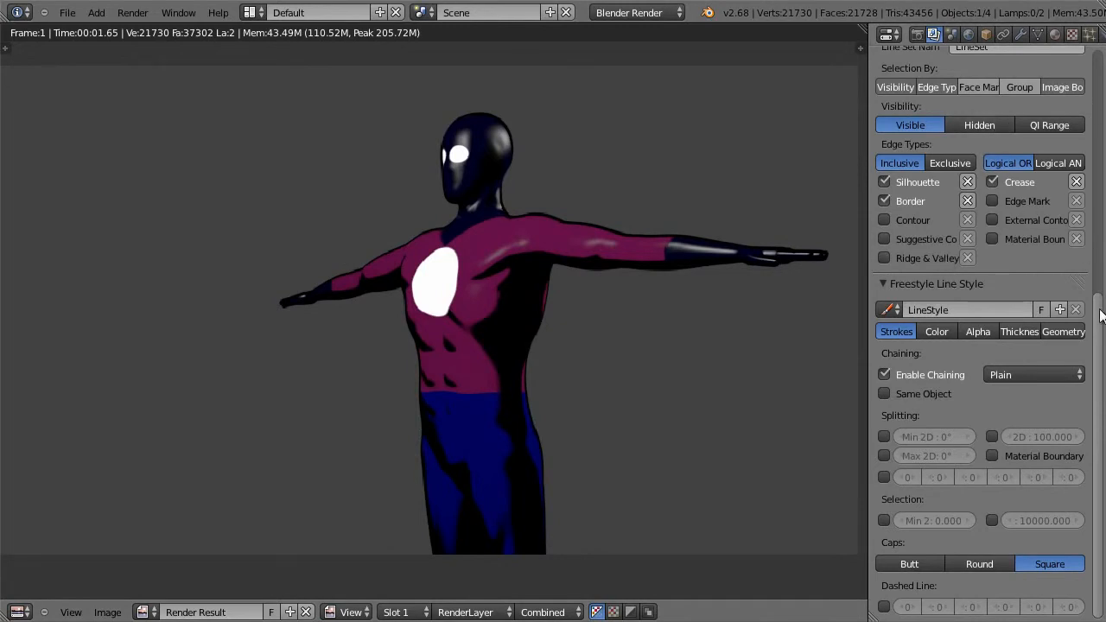
pyautogui.scroll(10, 1100, 316)
pyautogui.click(1054, 34)
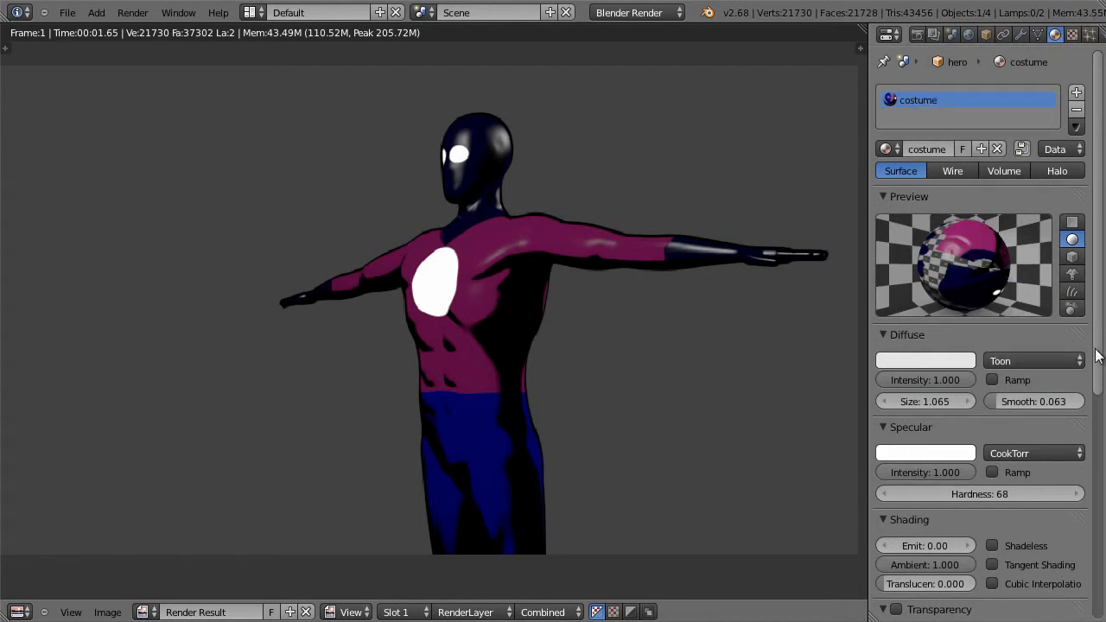
pyautogui.scroll(-5, 1099, 354)
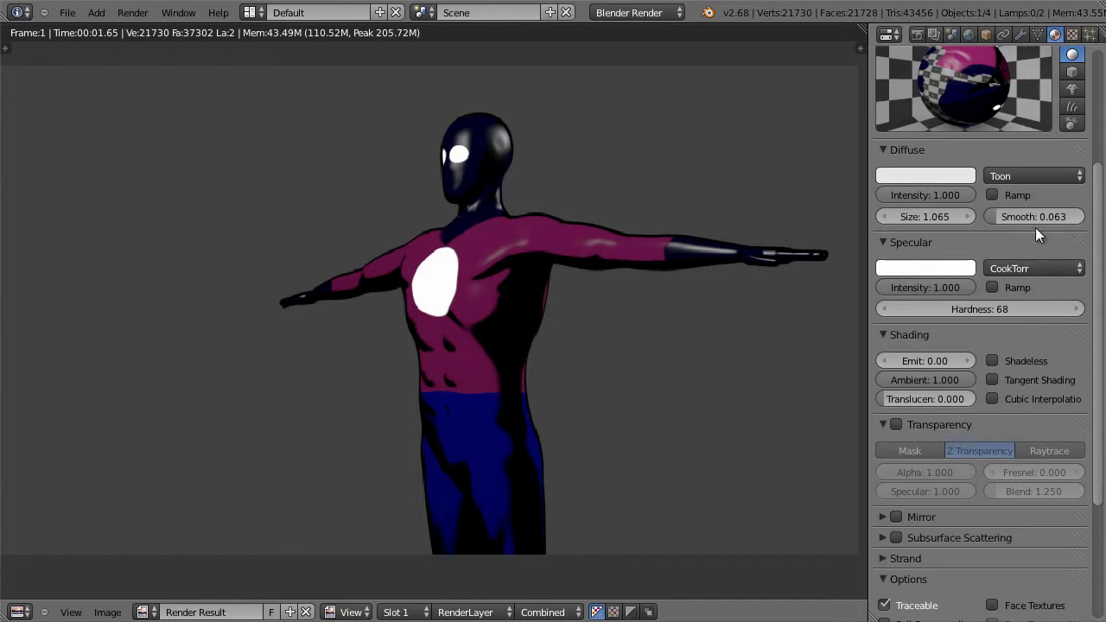
pyautogui.scroll(3, 996, 219)
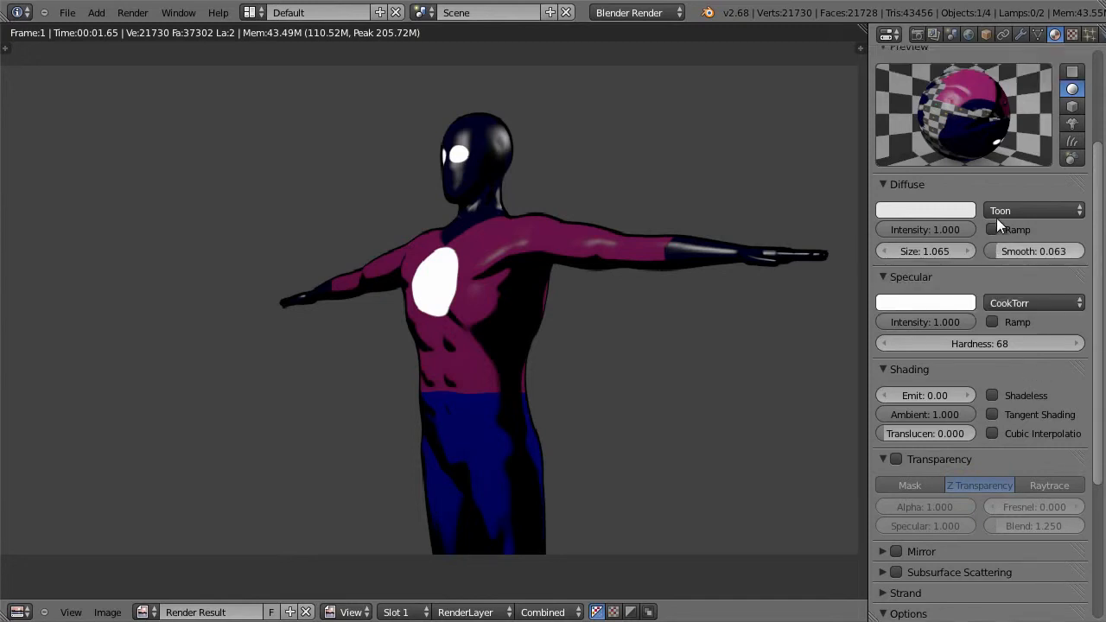
# Step: Raise the costume material's Toon diffuse size to 2.114
pyautogui.moveTo(893, 320); pyautogui.dragTo(944, 321)
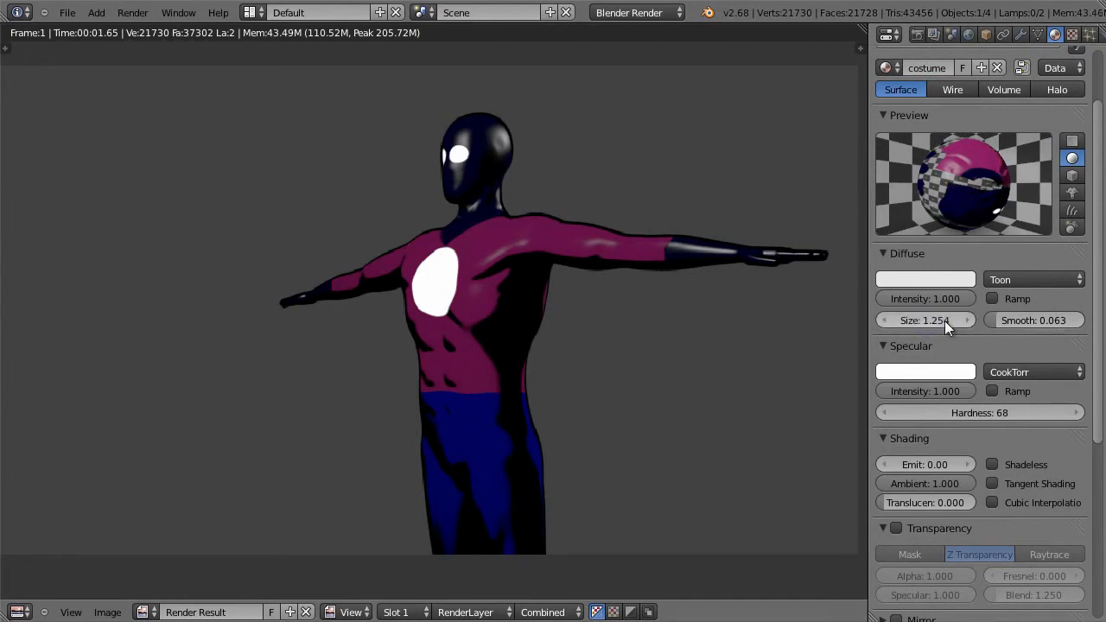
pyautogui.click(944, 321)
pyautogui.write('2.114')
pyautogui.press('Return')
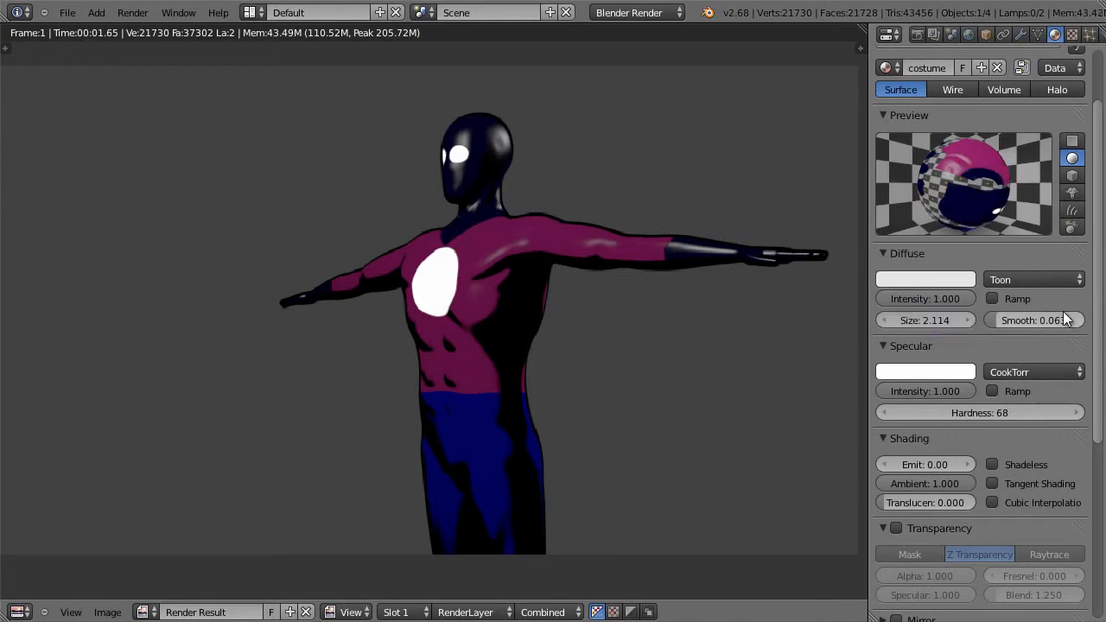
# Step: Return to the rendered 3D view, try smaller and larger Toon diffuse sizes on the costume, and settle on 1.134
pyautogui.press('Escape')
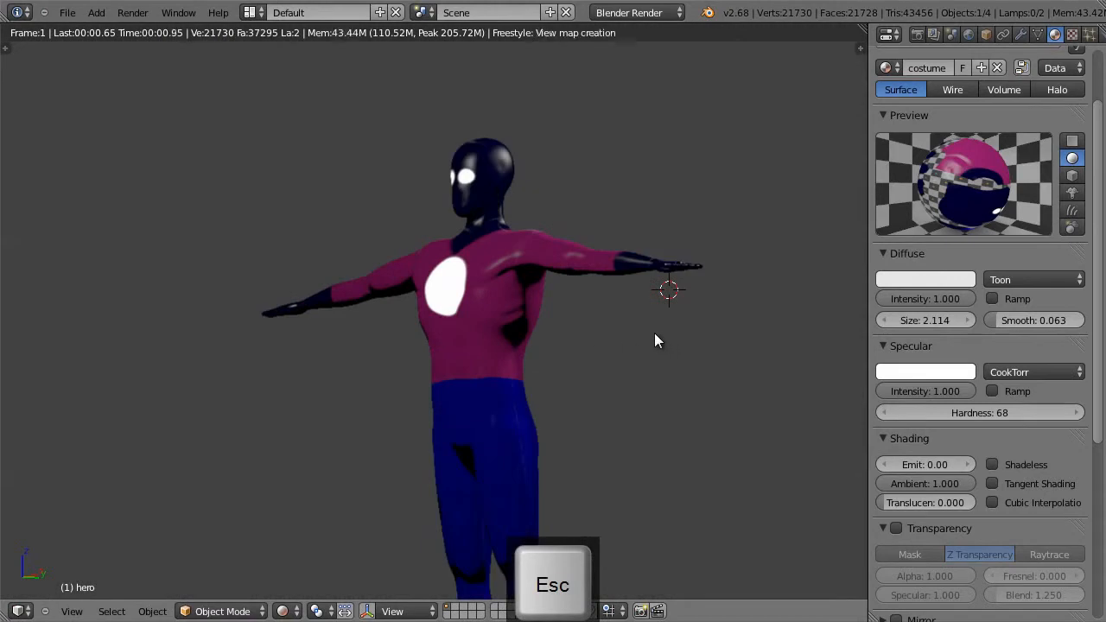
pyautogui.moveTo(953, 318); pyautogui.dragTo(866, 323)
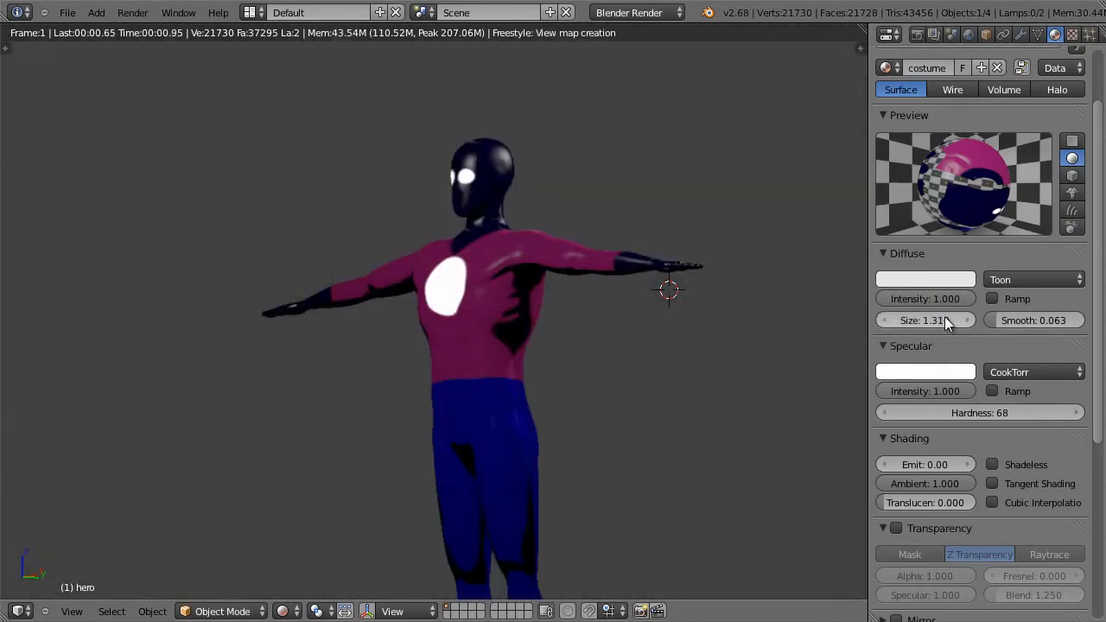
pyautogui.moveTo(944, 316); pyautogui.dragTo(799, 319)
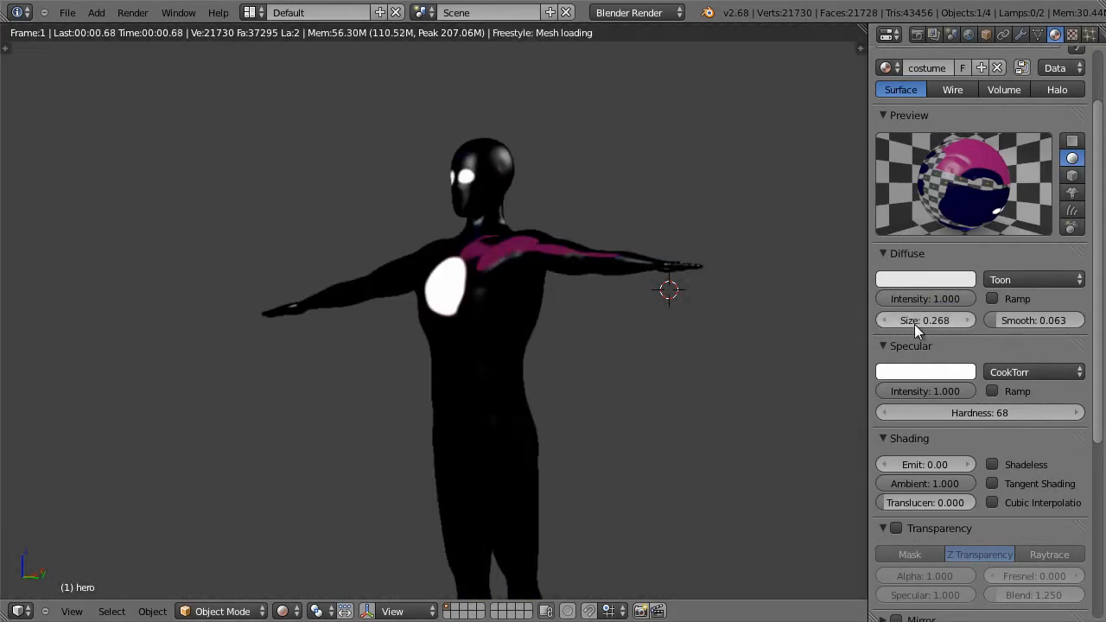
pyautogui.moveTo(921, 323)
pyautogui.mouseDown()
pyautogui.moveTo(981, 321)
pyautogui.moveTo(949, 320)
pyautogui.moveTo(964, 319)
pyautogui.mouseUp()
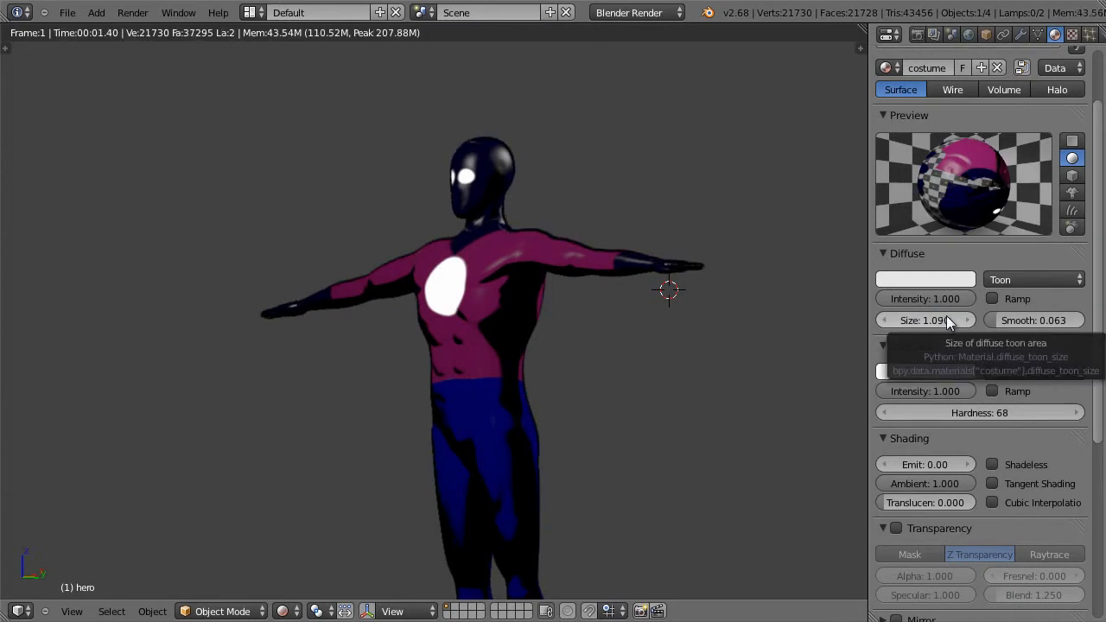
pyautogui.moveTo(947, 320); pyautogui.dragTo(953, 319)
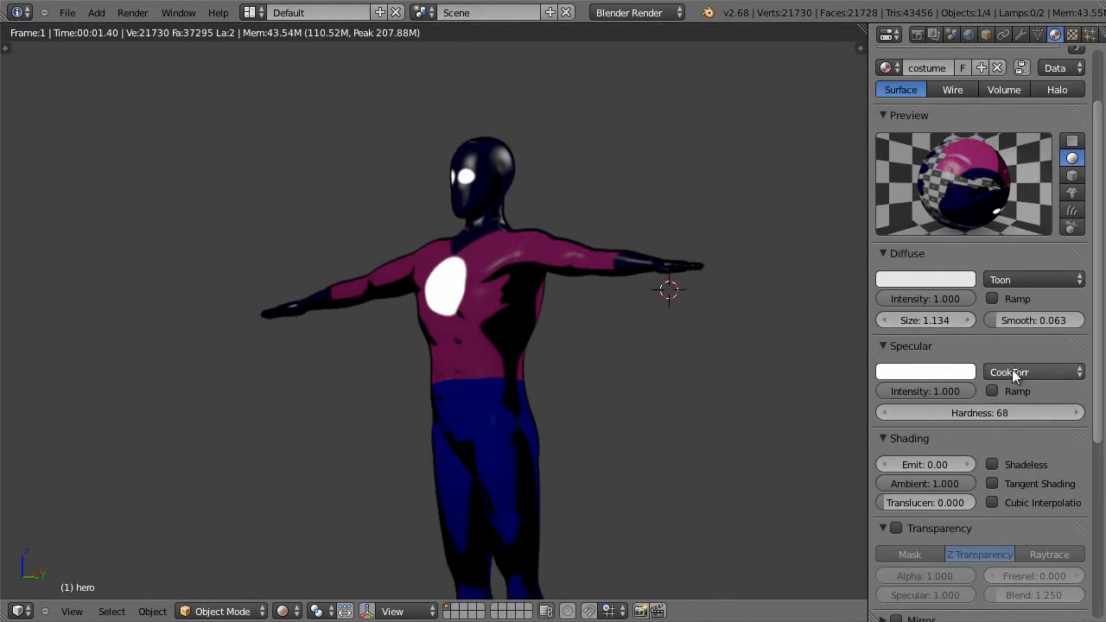
# Step: Set the costume material's specular hardness to 84 and check the shading from the front and at an angle
pyautogui.click(939, 392)
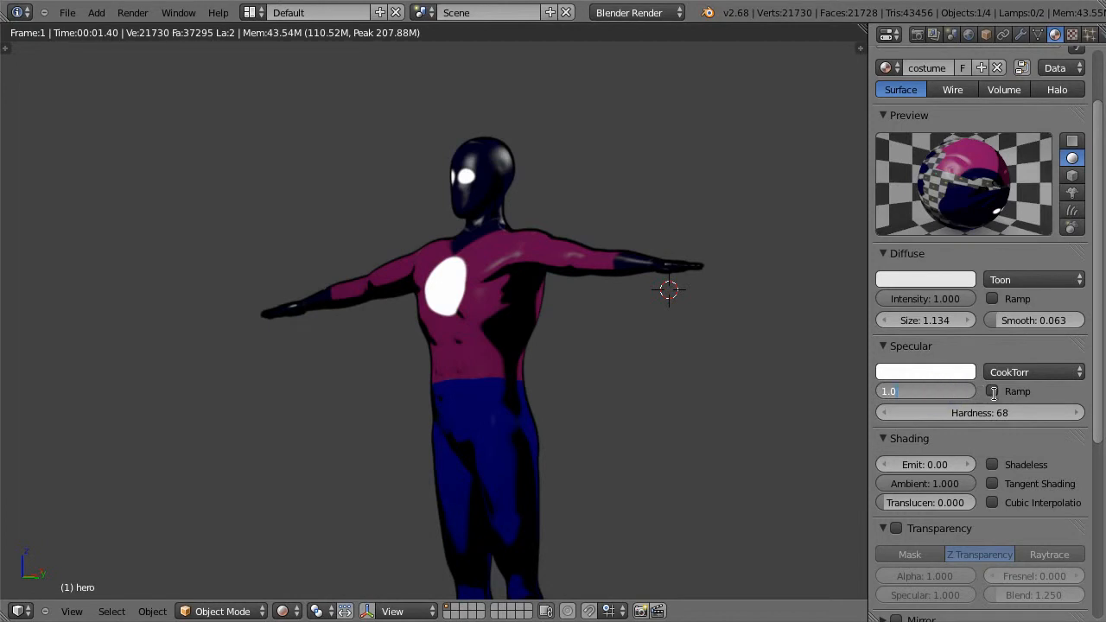
pyautogui.click(1023, 413)
pyautogui.moveTo(1005, 414); pyautogui.dragTo(1043, 411)
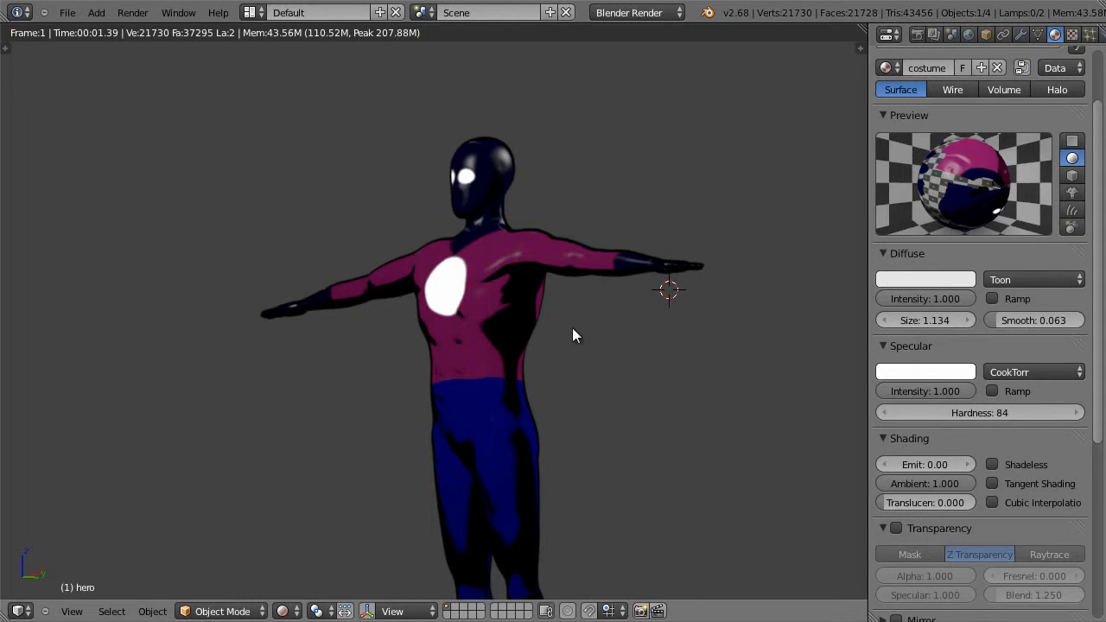
pyautogui.moveTo(553, 313); pyautogui.dragTo(647, 345, button='middle')
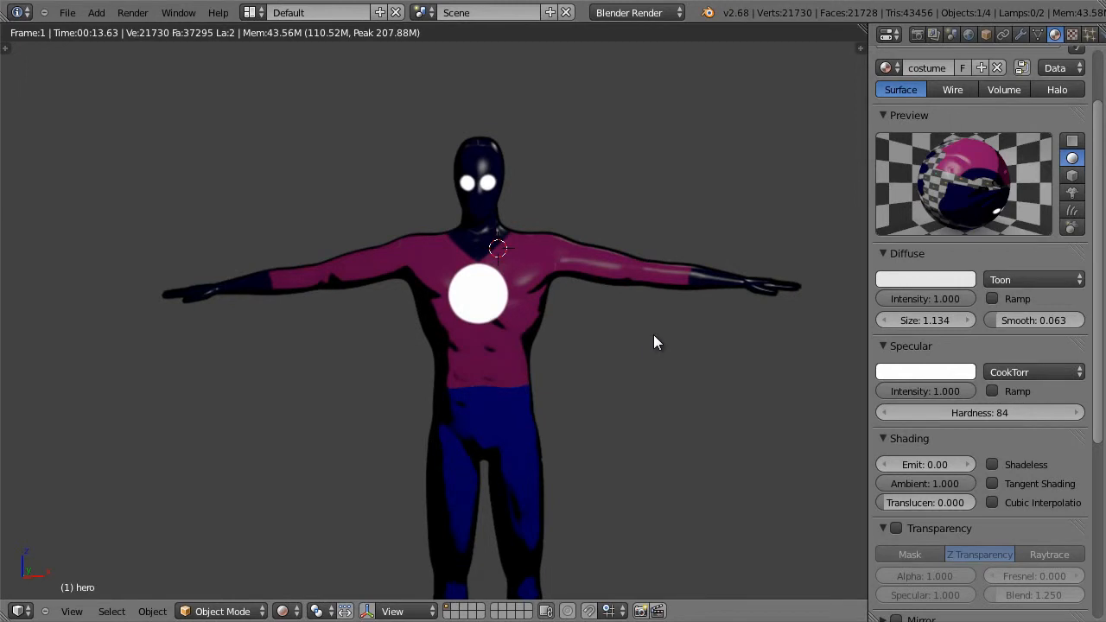
pyautogui.moveTo(653, 336); pyautogui.dragTo(568, 338, button='middle')
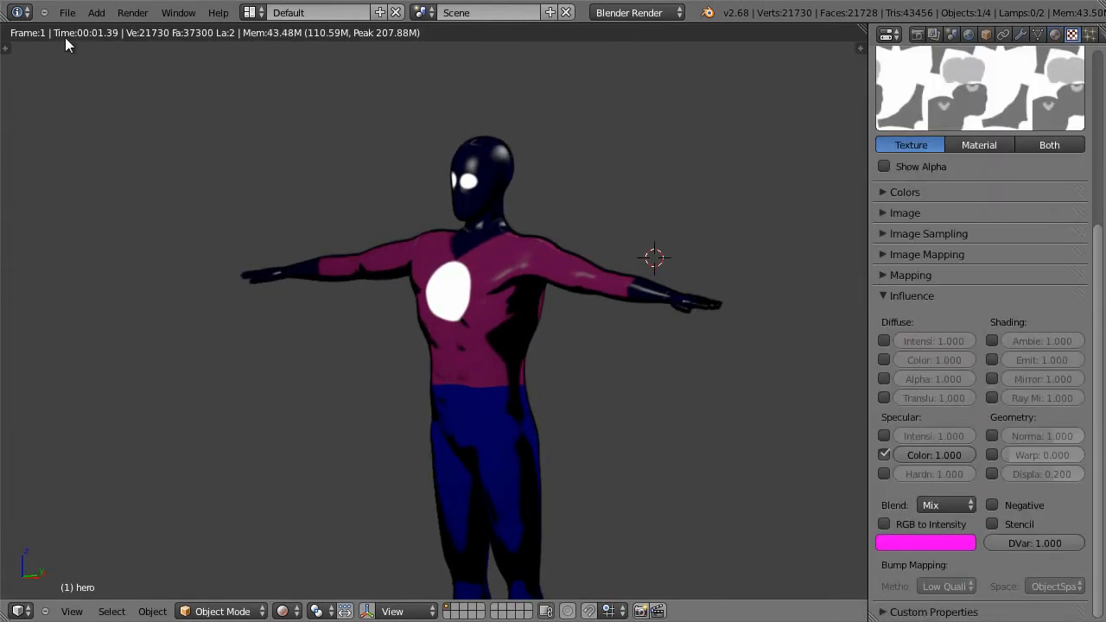
# Step: Save the scene as a new file named hero16.blend
pyautogui.click(68, 12)
pyautogui.click(134, 138)
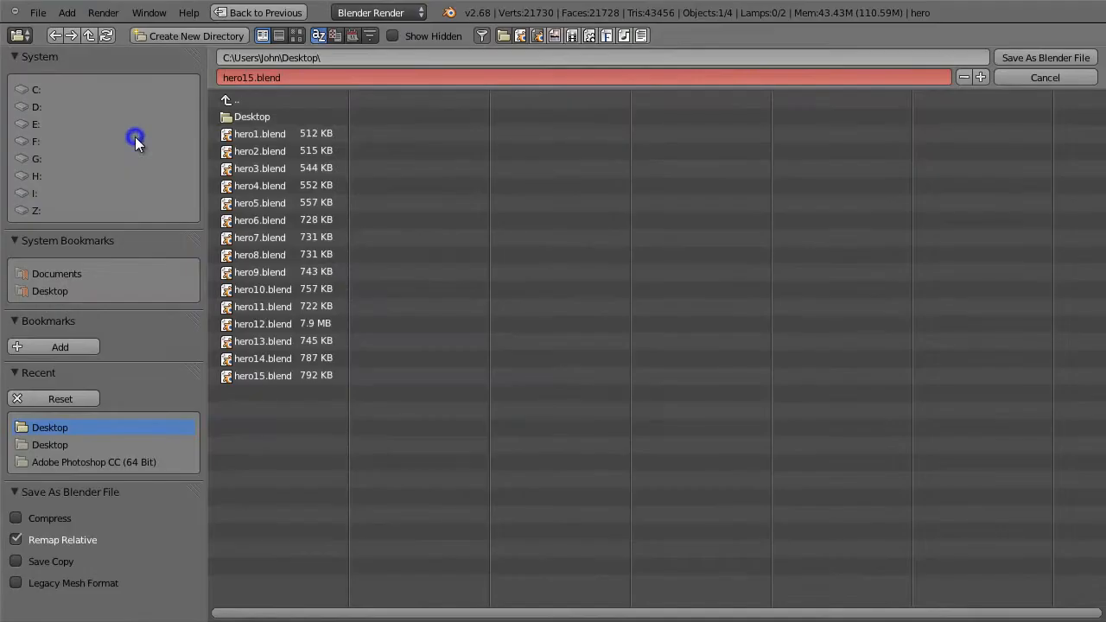
pyautogui.press('KP_Add')
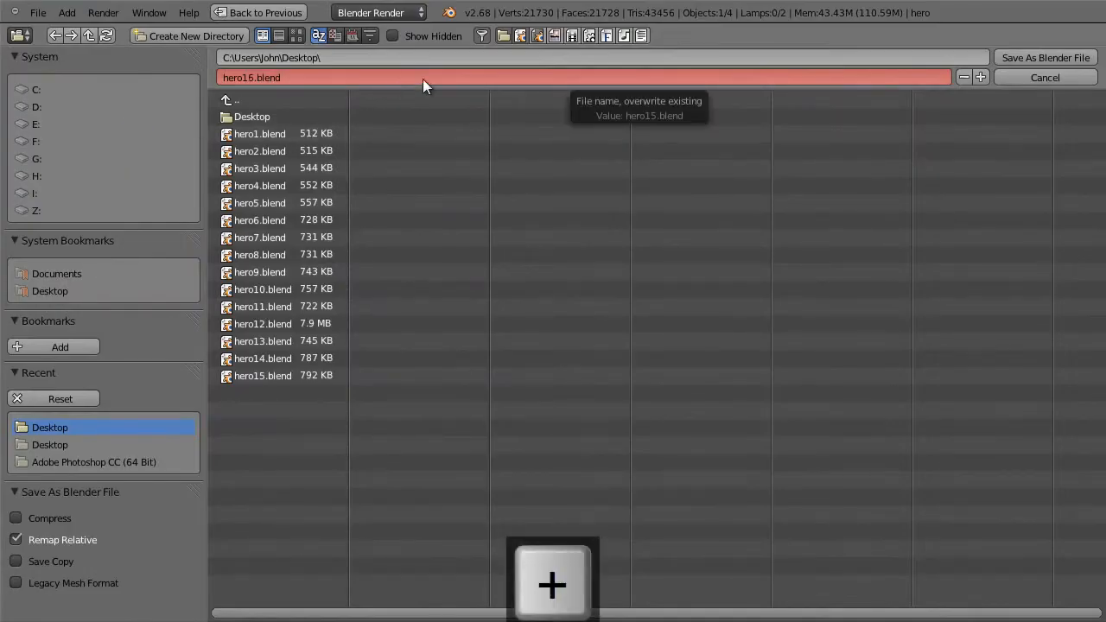
pyautogui.click(1027, 57)
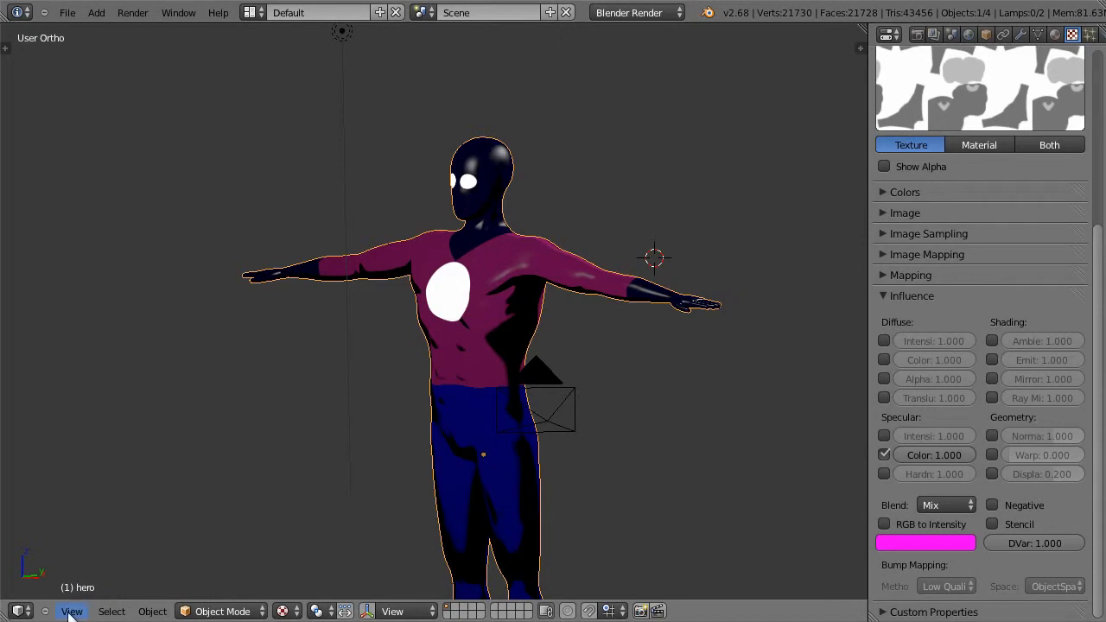
pyautogui.click(20, 611)
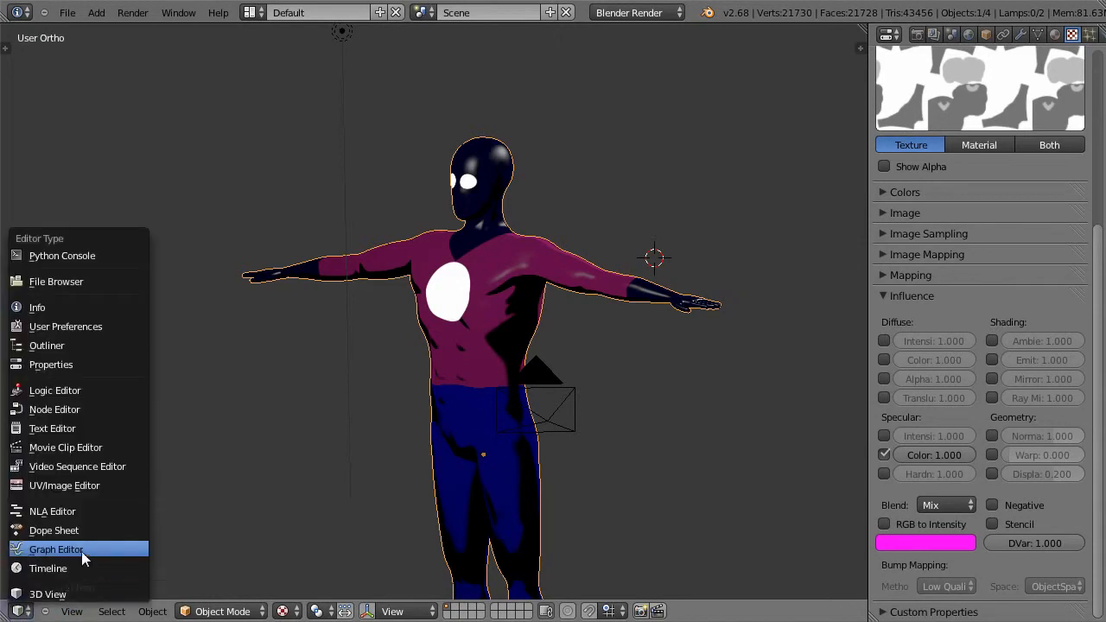
pyautogui.click(91, 490)
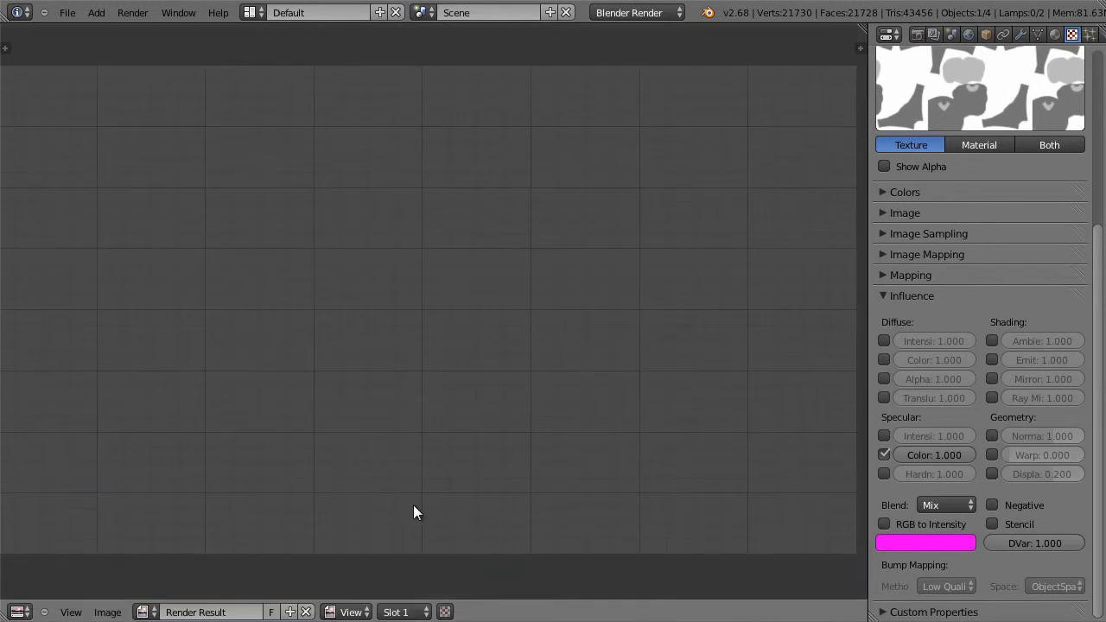
pyautogui.click(16, 611)
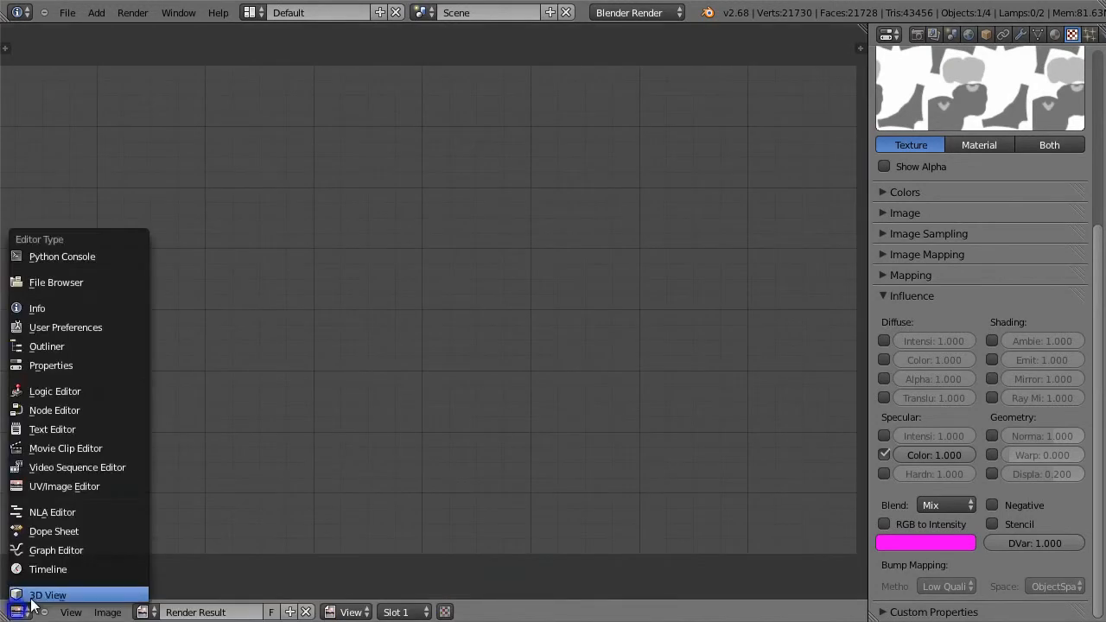
pyautogui.click(34, 600)
# Step: Put the hero in Edit Mode, show the costume image in the UV/Image Editor, and switch that editor to Paint mode
pyautogui.press('Tab')
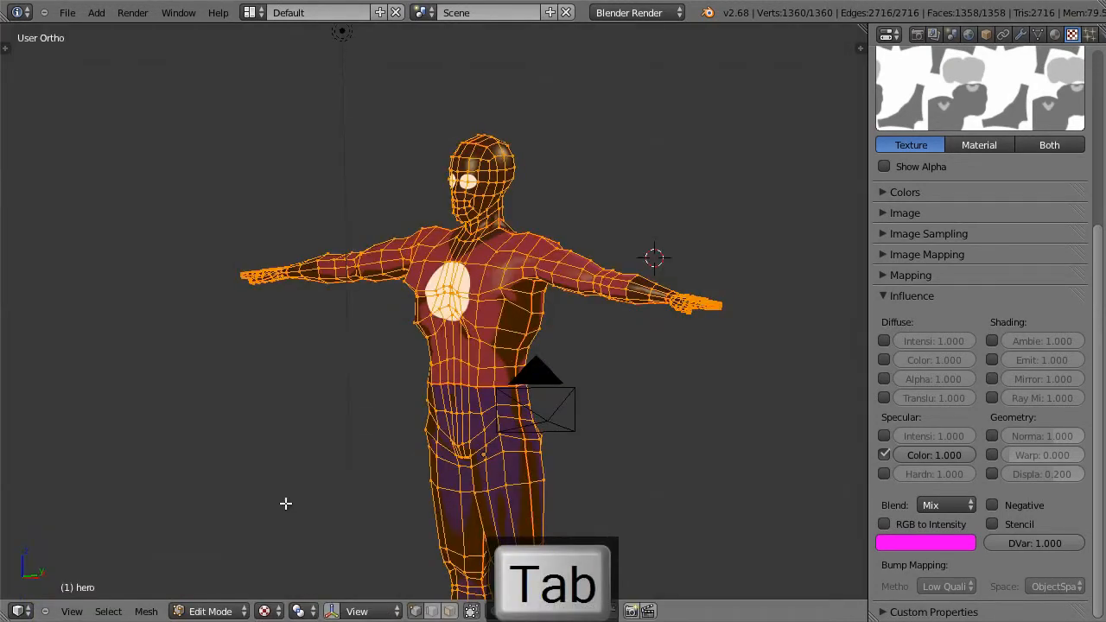
pyautogui.click(17, 611)
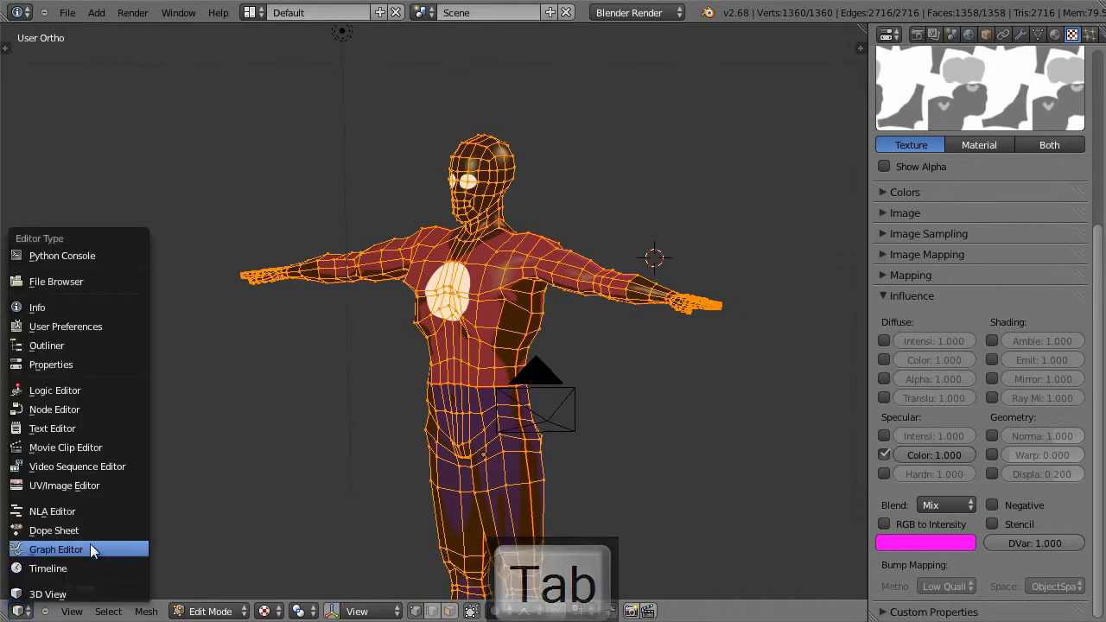
pyautogui.click(104, 486)
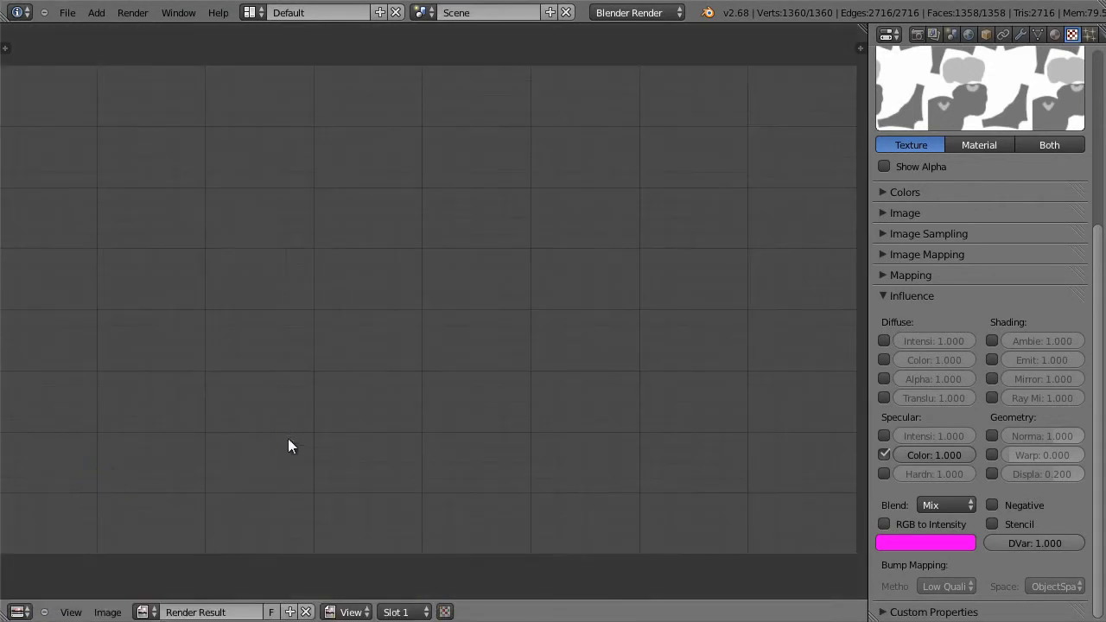
pyautogui.click(152, 611)
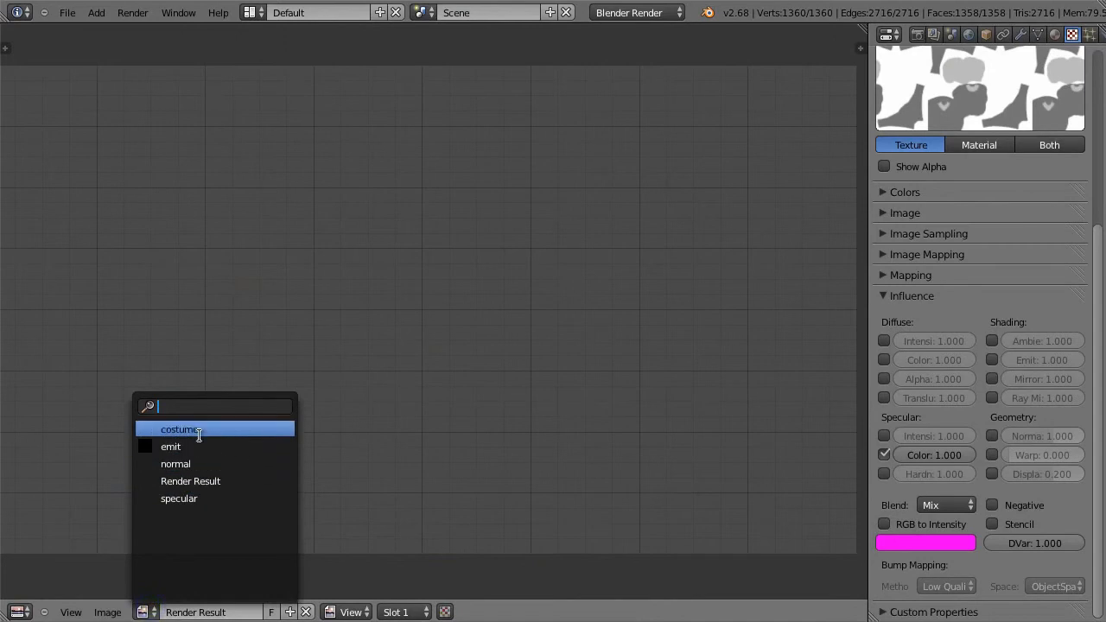
pyautogui.click(172, 422)
pyautogui.scroll(-1, 365, 444)
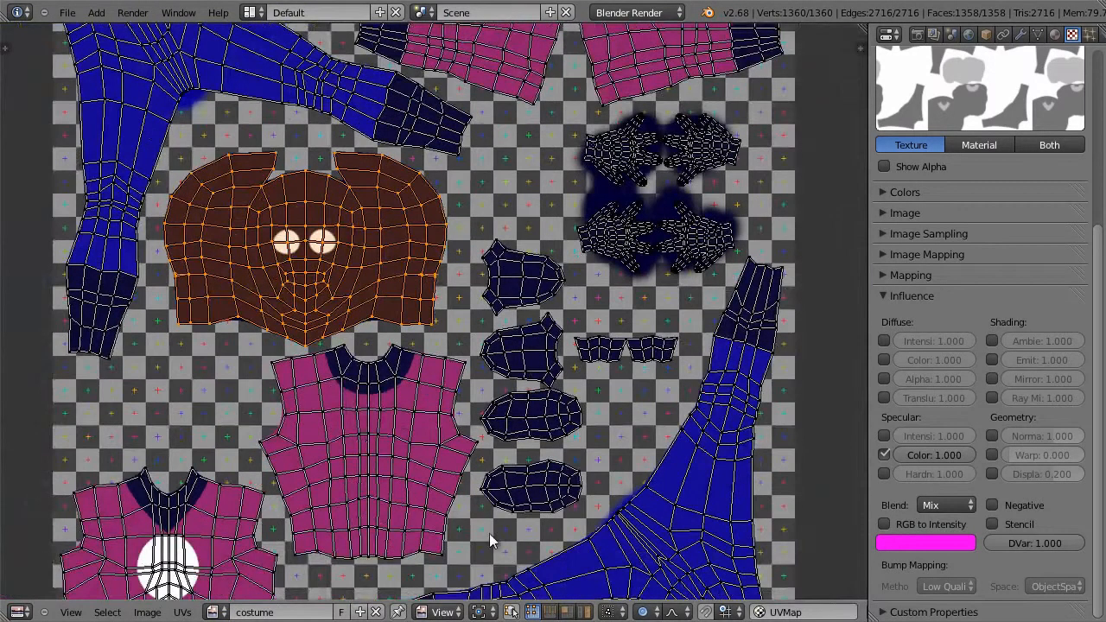
pyautogui.click(444, 612)
pyautogui.click(442, 575)
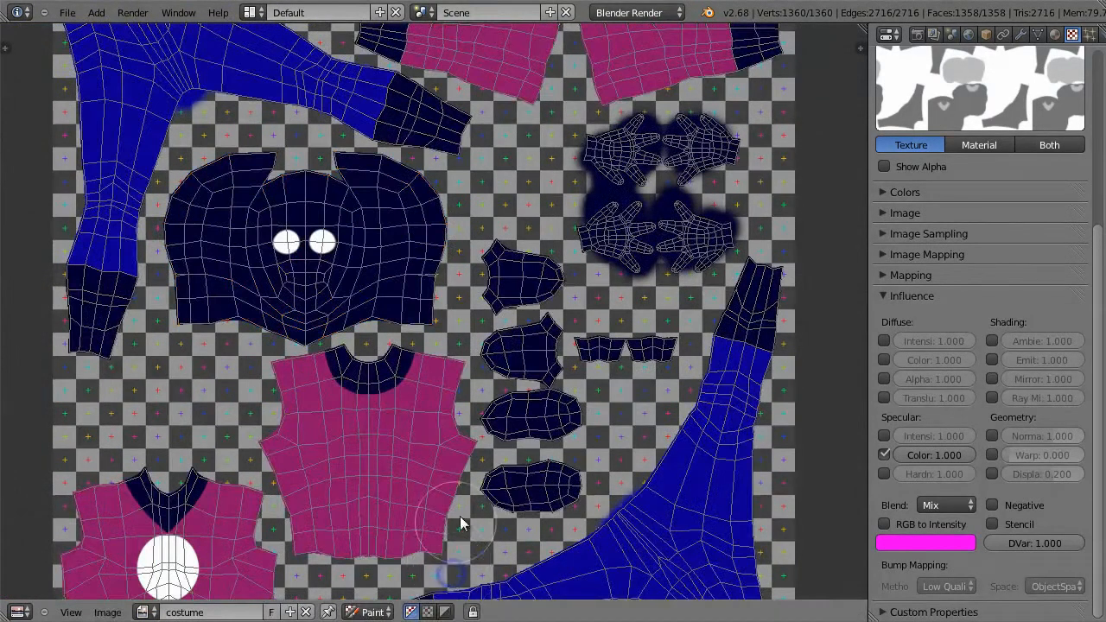
# Step: Shrink the brush, sample the shirt's magenta, and paint it past the outer edges of the front torso UV island
pyautogui.scroll(2, 466, 518)
pyautogui.moveTo(418, 523); pyautogui.dragTo(654, 140, button='middle')
pyautogui.scroll(2, 118, 269)
pyautogui.moveTo(157, 266); pyautogui.dragTo(441, 215, button='middle')
pyautogui.press('f')
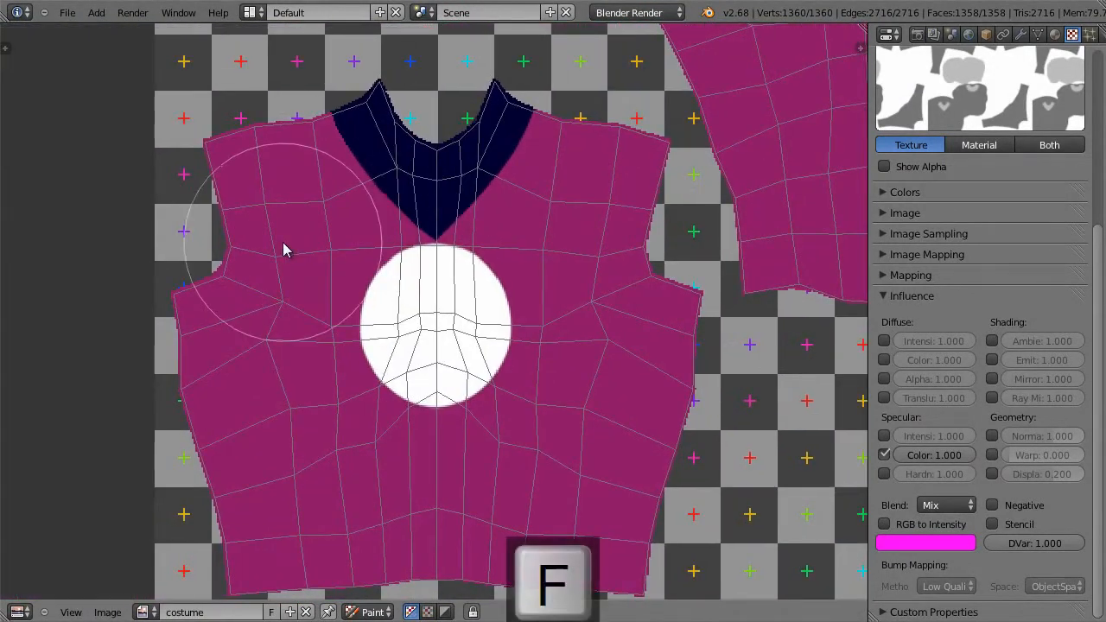
pyautogui.click(199, 256)
pyautogui.press('s')
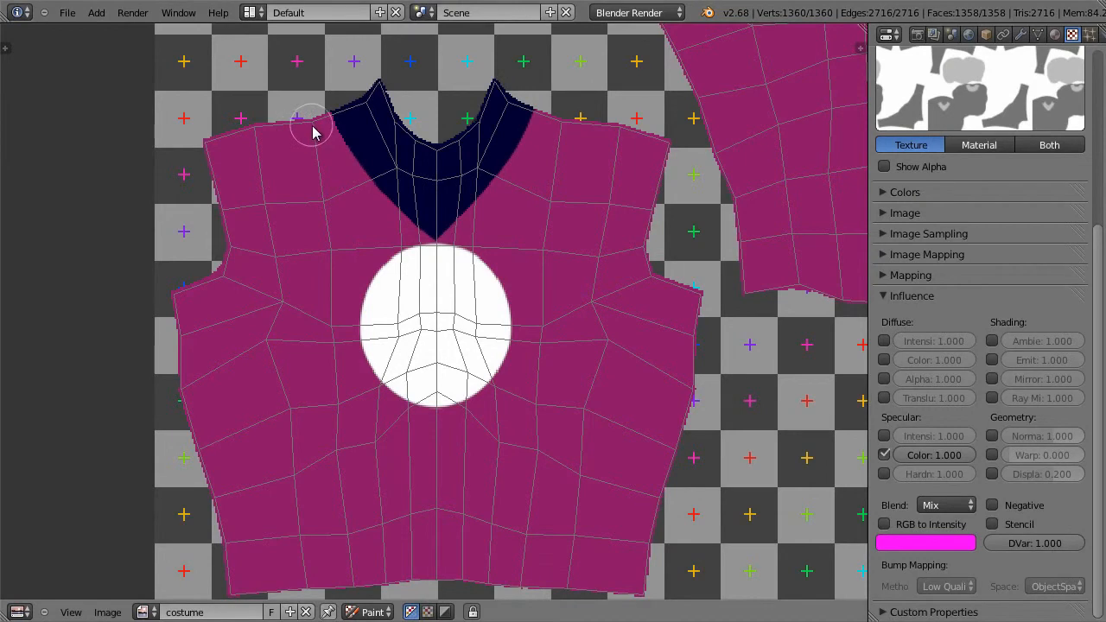
pyautogui.moveTo(313, 132)
pyautogui.mouseDown()
pyautogui.moveTo(197, 155)
pyautogui.moveTo(222, 266)
pyautogui.moveTo(181, 306)
pyautogui.moveTo(230, 573)
pyautogui.moveTo(290, 595)
pyautogui.moveTo(602, 583)
pyautogui.moveTo(649, 559)
pyautogui.moveTo(694, 323)
pyautogui.moveTo(654, 216)
pyautogui.moveTo(662, 153)
pyautogui.moveTo(558, 118)
pyautogui.mouseUp()
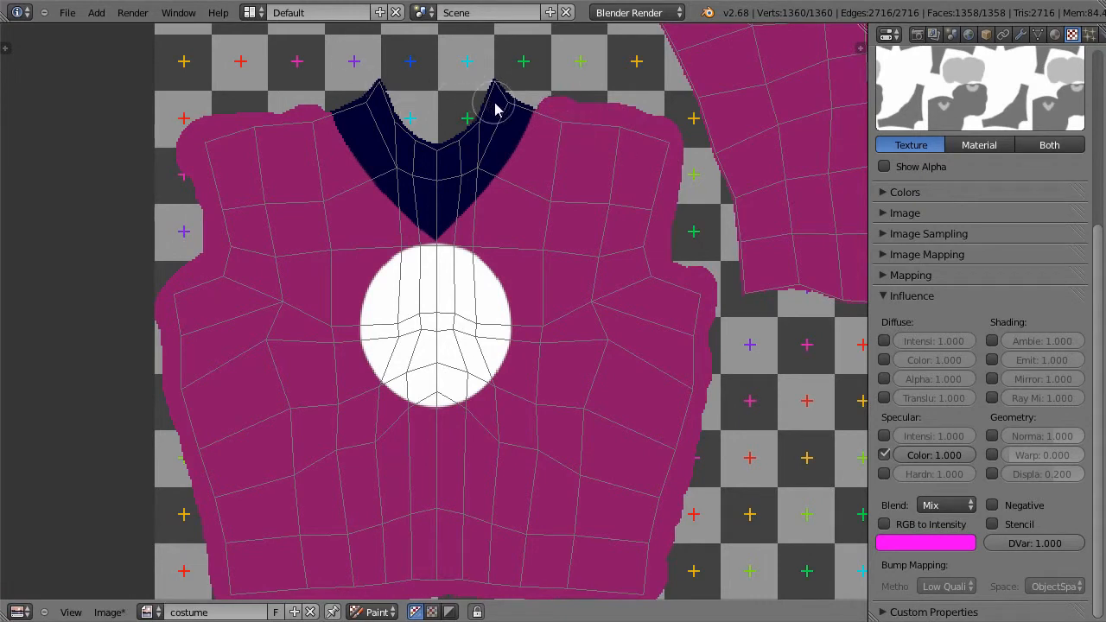
# Step: Sample the collar's dark navy and paint it past the upper edge of the front torso's collar
pyautogui.keyDown('ctrl'); pyautogui.moveTo(516, 104); pyautogui.dragTo(624, 226, button='middle'); pyautogui.keyUp('ctrl')
pyautogui.press('s')
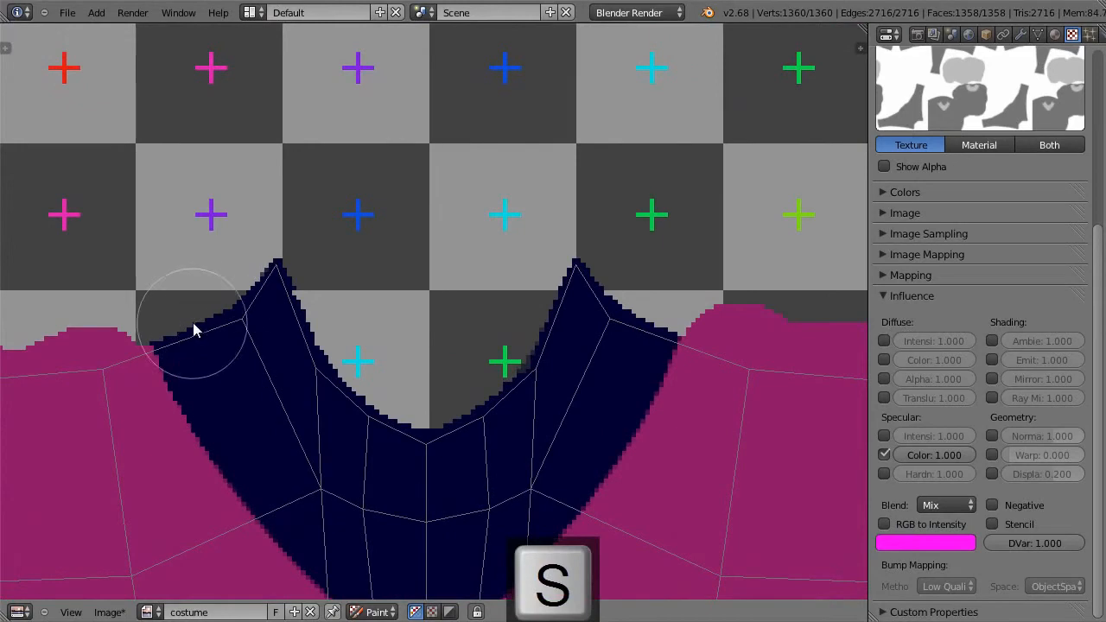
pyautogui.moveTo(198, 300)
pyautogui.mouseDown()
pyautogui.moveTo(194, 307)
pyautogui.moveTo(243, 284)
pyautogui.moveTo(406, 423)
pyautogui.moveTo(499, 361)
pyautogui.moveTo(567, 282)
pyautogui.moveTo(593, 313)
pyautogui.moveTo(629, 325)
pyautogui.moveTo(587, 278)
pyautogui.moveTo(664, 278)
pyautogui.mouseUp()
pyautogui.moveTo(664, 279)
pyautogui.keyDown('ctrl'); pyautogui.mouseDown(button='middle')
pyautogui.moveTo(619, 328)
pyautogui.moveTo(638, 274)
pyautogui.mouseUp(button='middle'); pyautogui.keyUp('ctrl')
# Step: Sample the magenta again and paint it past the outer edges of the back torso UV island
pyautogui.scroll(5, 662, 234)
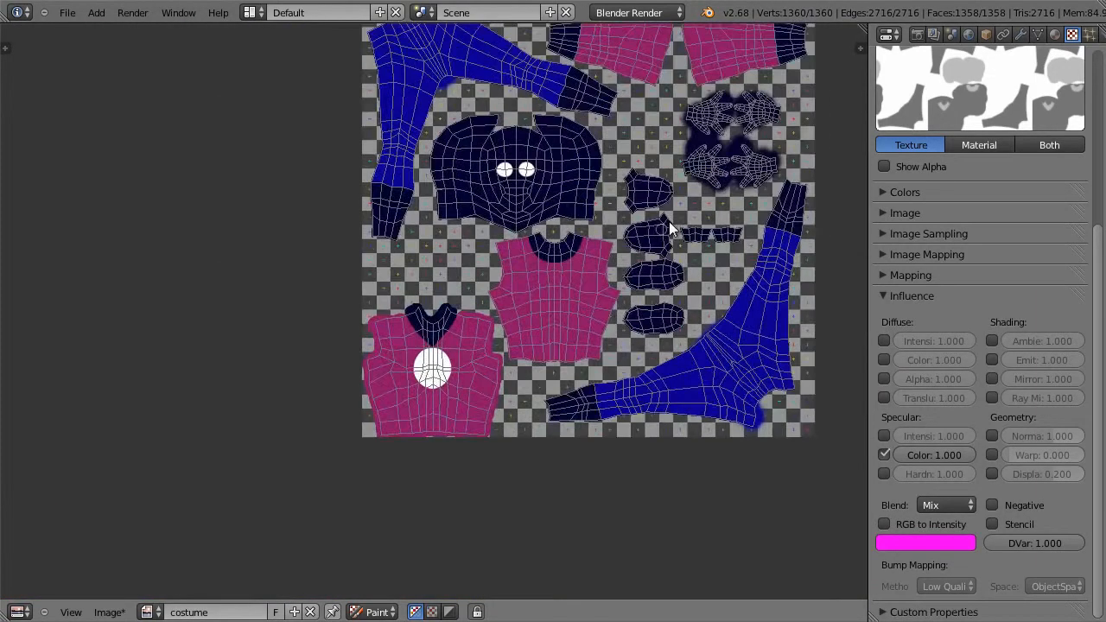
pyautogui.press('s')
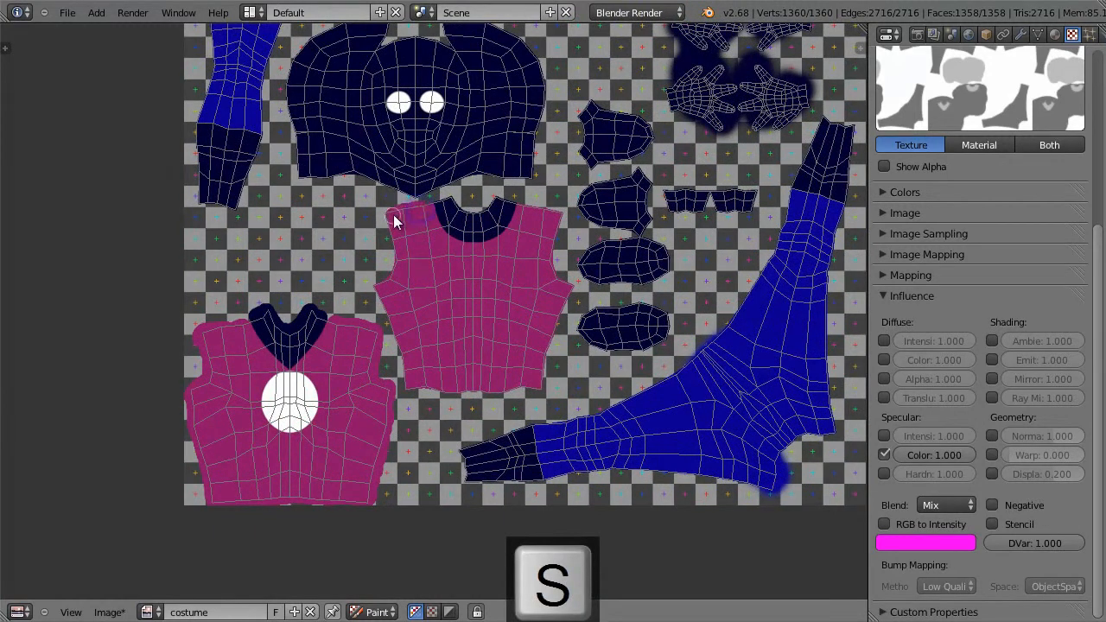
pyautogui.moveTo(393, 278); pyautogui.dragTo(389, 322)
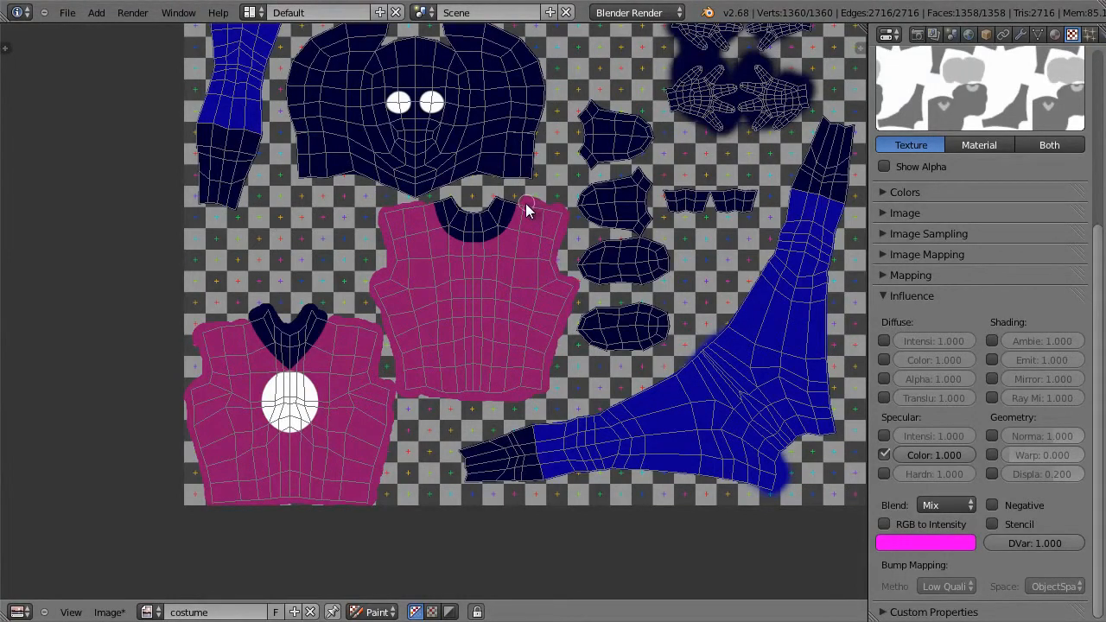
# Step: Sample the dark navy and paint it past the upper edge of the back torso's collar
pyautogui.scroll(7, 495, 213)
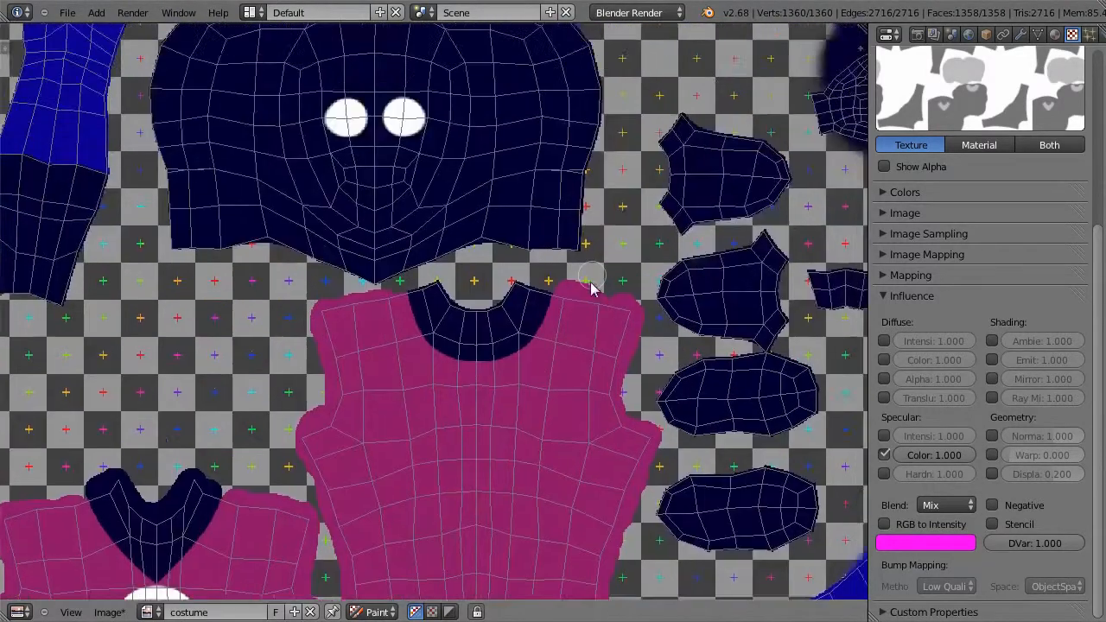
pyautogui.keyDown('ctrl'); pyautogui.moveTo(663, 171); pyautogui.dragTo(666, 171, button='middle'); pyautogui.keyUp('ctrl')
pyautogui.press('s')
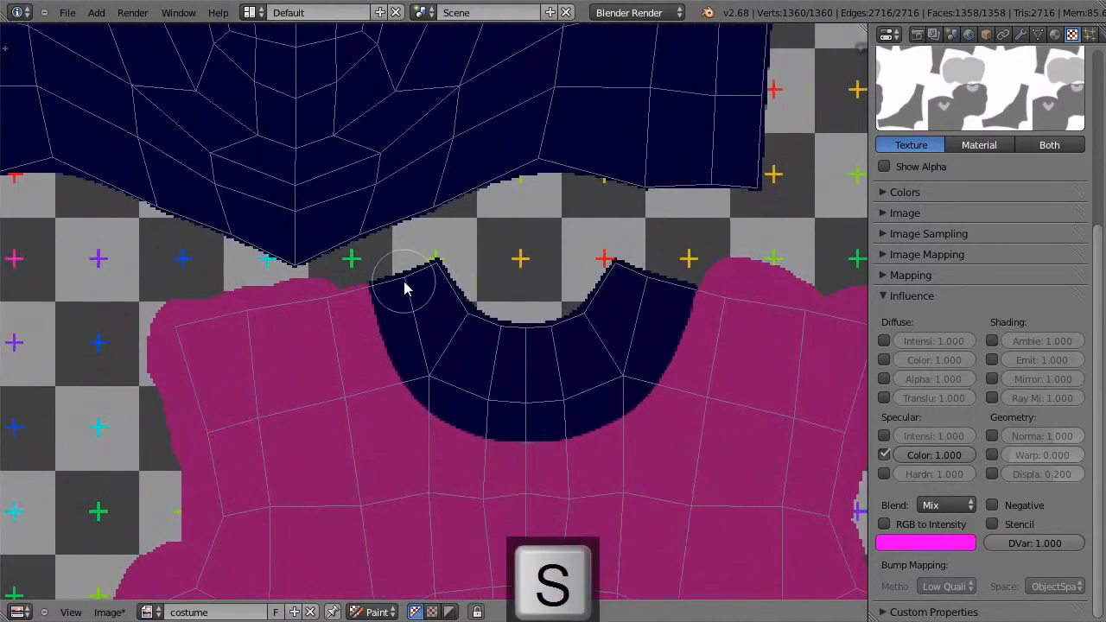
pyautogui.click(402, 275)
pyautogui.moveTo(402, 274)
pyautogui.mouseDown()
pyautogui.moveTo(533, 317)
pyautogui.moveTo(605, 267)
pyautogui.moveTo(640, 285)
pyautogui.moveTo(666, 282)
pyautogui.mouseUp()
# Step: Touch up the magenta shoulder edge beside the back collar and cover the grey spot on the collar's lower edge with sampled navy
pyautogui.press('s')
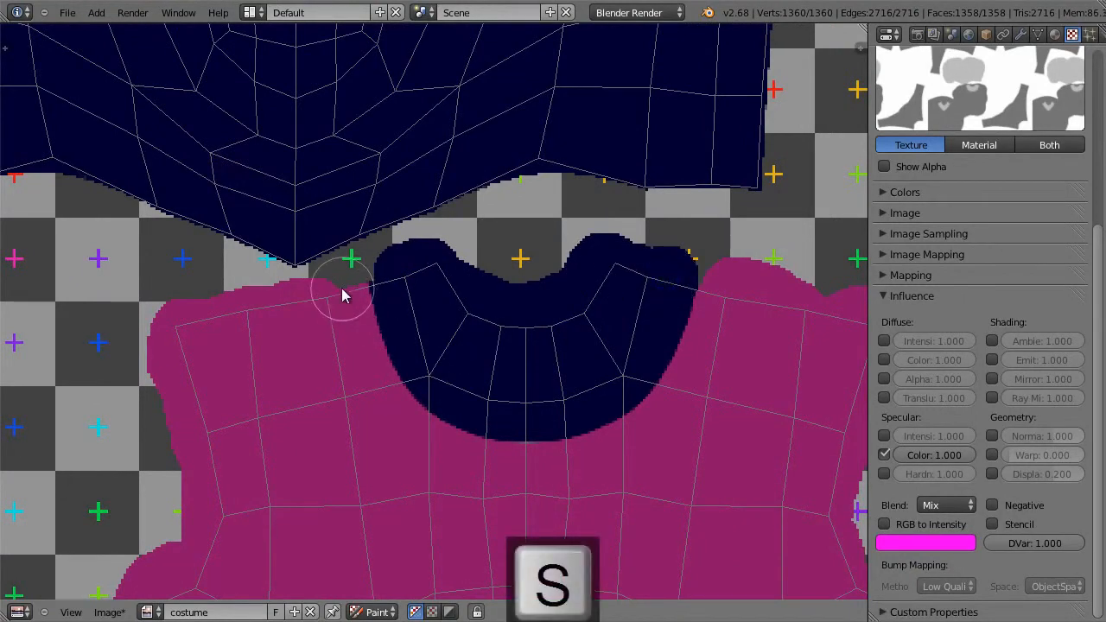
pyautogui.press('f')
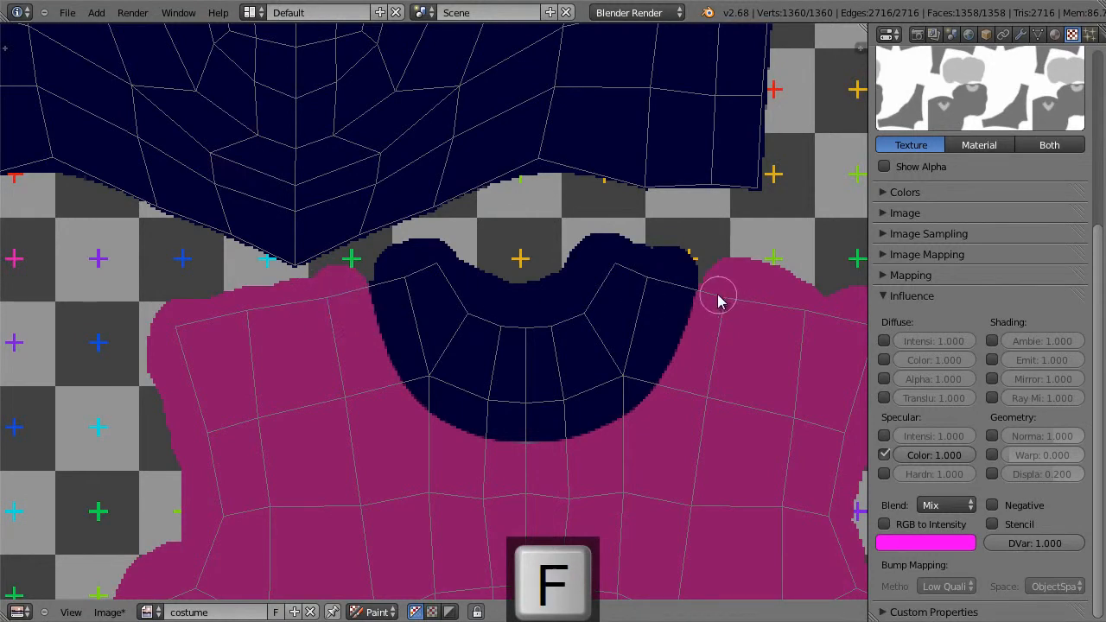
pyautogui.scroll(3, 653, 403)
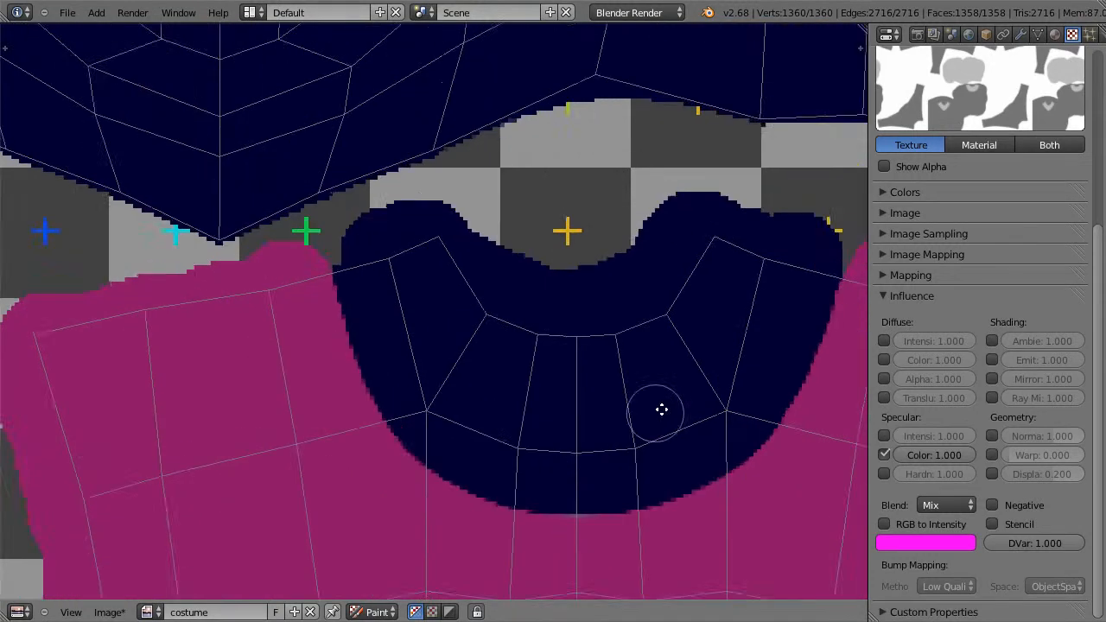
pyautogui.moveTo(659, 467); pyautogui.dragTo(574, 195, button='middle')
pyautogui.keyDown('ctrl'); pyautogui.moveTo(562, 308); pyautogui.dragTo(660, 217, button='middle'); pyautogui.keyUp('ctrl')
pyautogui.press('s')
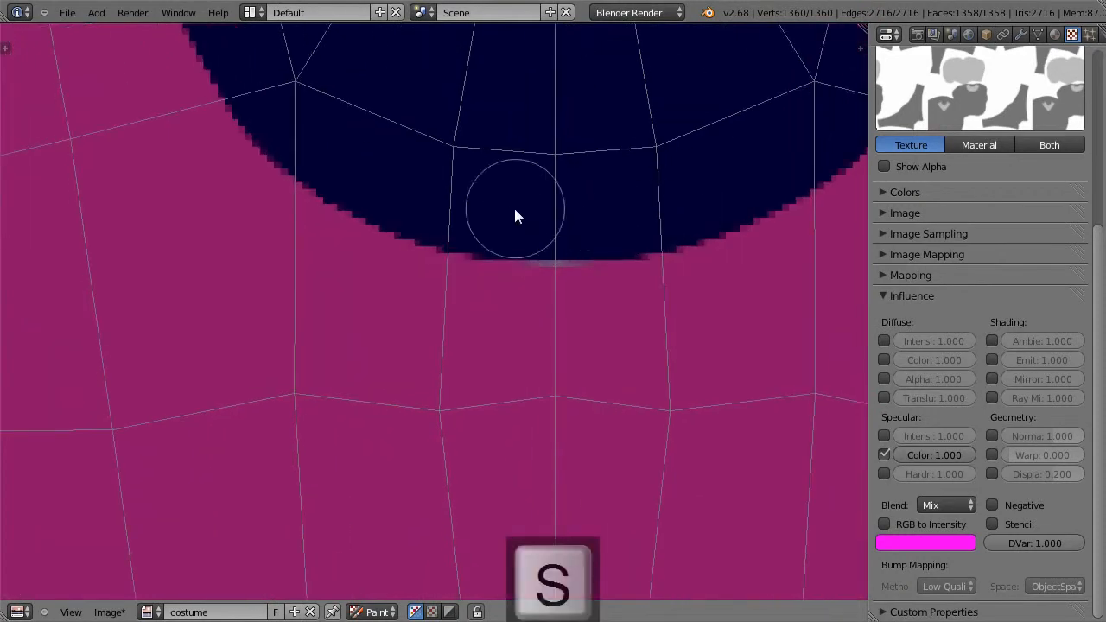
pyautogui.click(553, 227)
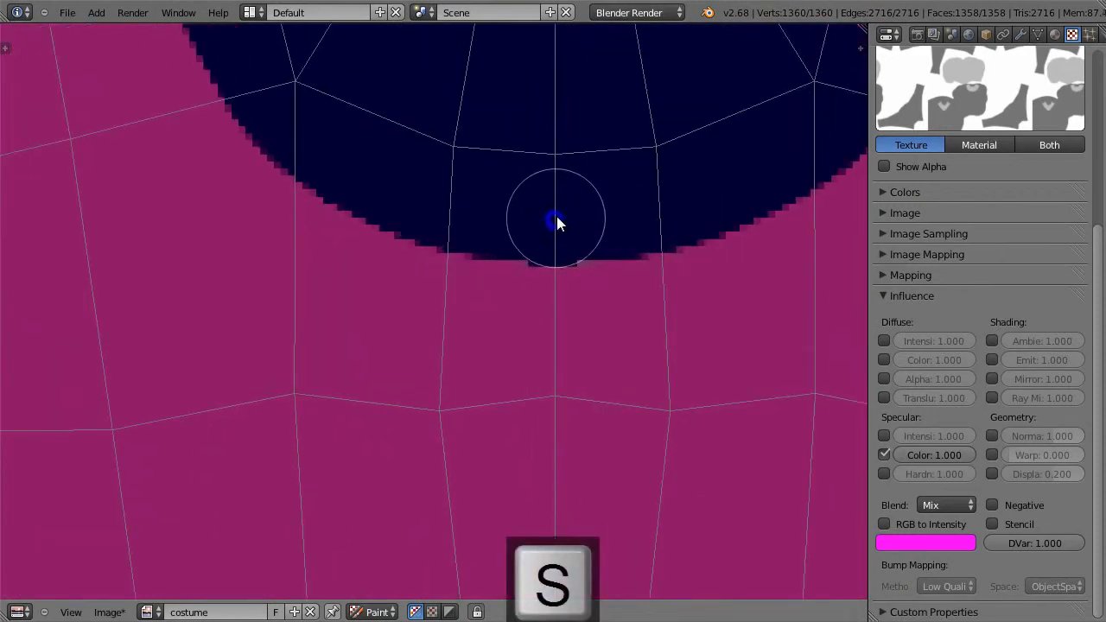
# Step: Sample the navy and paint it past the outer edges of the head UV island
pyautogui.press('Home')
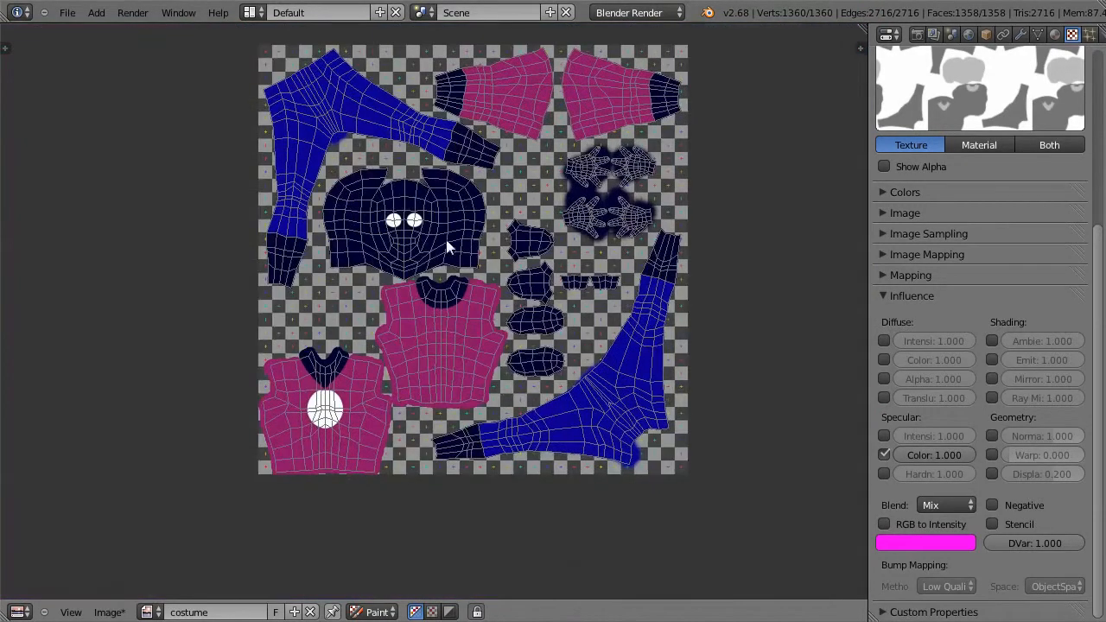
pyautogui.moveTo(510, 136); pyautogui.dragTo(461, 164, button='middle')
pyautogui.scroll(1, 320, 167)
pyautogui.press('s')
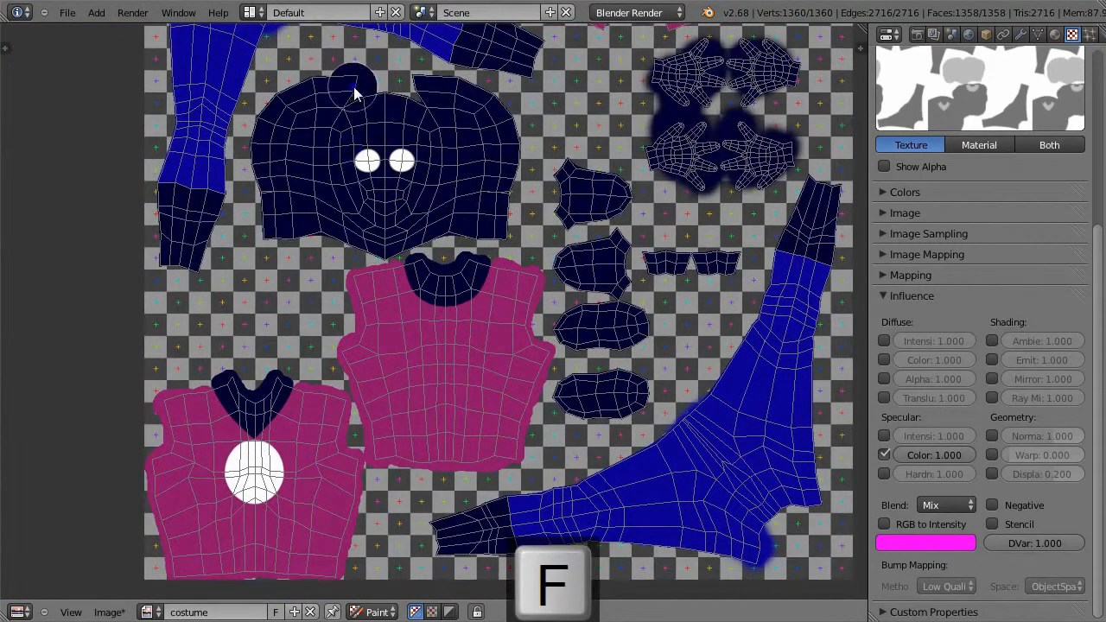
pyautogui.moveTo(451, 104)
pyautogui.mouseDown()
pyautogui.moveTo(493, 119)
pyautogui.moveTo(501, 224)
pyautogui.moveTo(377, 243)
pyautogui.moveTo(342, 227)
pyautogui.moveTo(302, 230)
pyautogui.mouseUp()
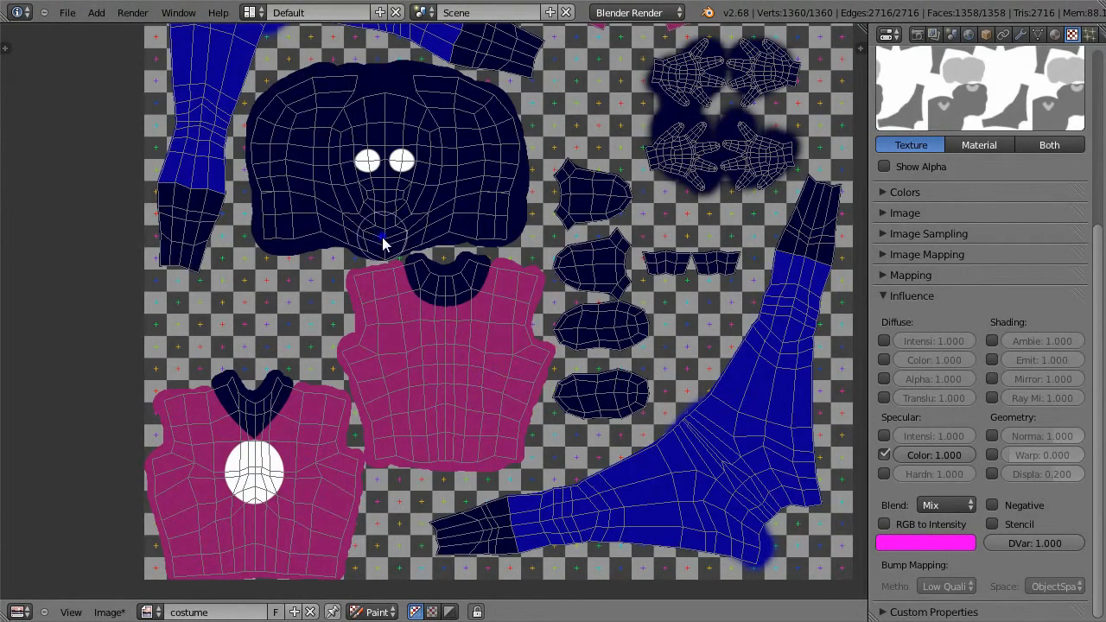
pyautogui.moveTo(383, 245); pyautogui.dragTo(377, 242)
# Step: Paint the navy past the edges of the small navy islands beside the torso and the four hand islands
pyautogui.moveTo(544, 142); pyautogui.dragTo(545, 175, button='middle')
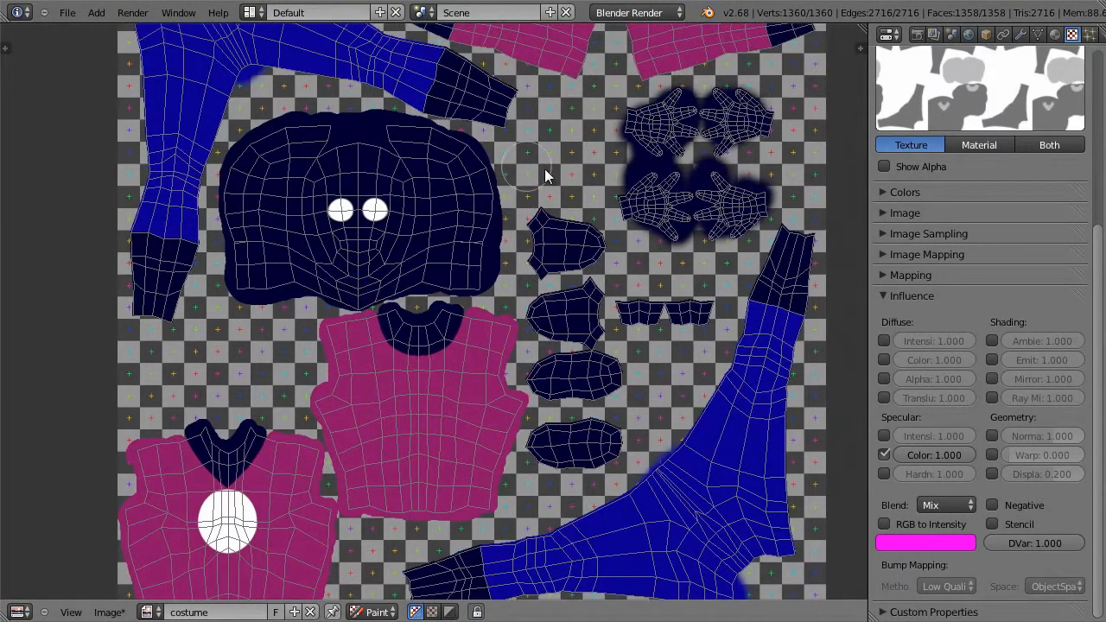
pyautogui.moveTo(543, 207)
pyautogui.mouseDown()
pyautogui.moveTo(549, 380)
pyautogui.moveTo(561, 399)
pyautogui.moveTo(551, 447)
pyautogui.moveTo(562, 463)
pyautogui.moveTo(610, 452)
pyautogui.moveTo(592, 369)
pyautogui.moveTo(599, 320)
pyautogui.moveTo(570, 279)
pyautogui.moveTo(573, 230)
pyautogui.moveTo(622, 327)
pyautogui.moveTo(691, 316)
pyautogui.moveTo(703, 254)
pyautogui.moveTo(647, 198)
pyautogui.moveTo(662, 223)
pyautogui.moveTo(745, 212)
pyautogui.moveTo(737, 201)
pyautogui.mouseUp()
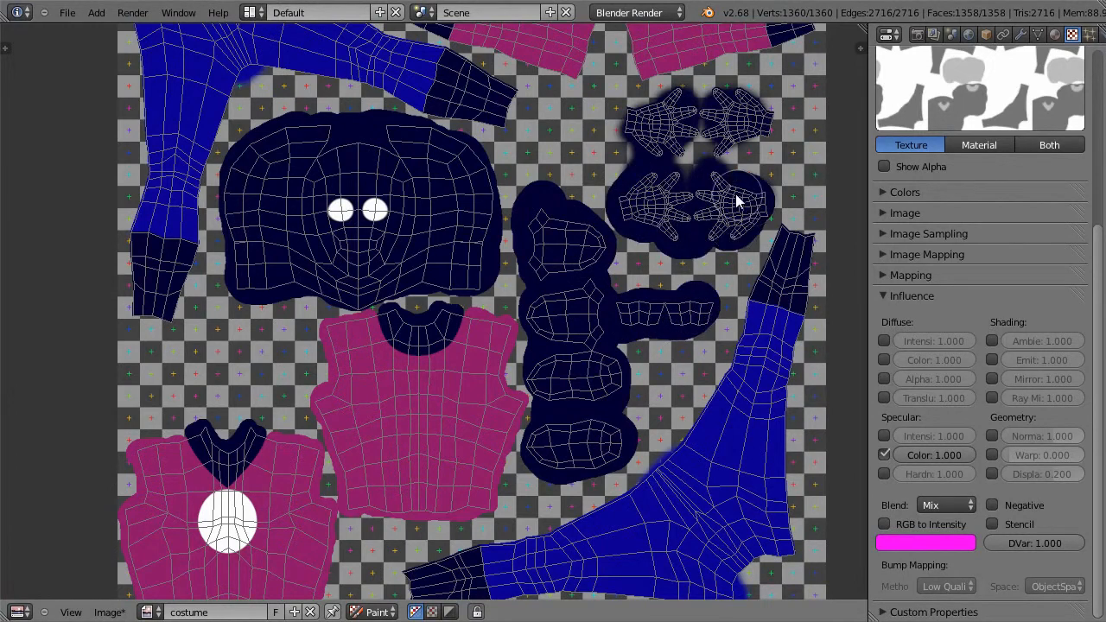
pyautogui.moveTo(684, 128)
pyautogui.mouseDown()
pyautogui.moveTo(658, 124)
pyautogui.moveTo(752, 112)
pyautogui.moveTo(740, 144)
pyautogui.moveTo(765, 130)
pyautogui.mouseUp()
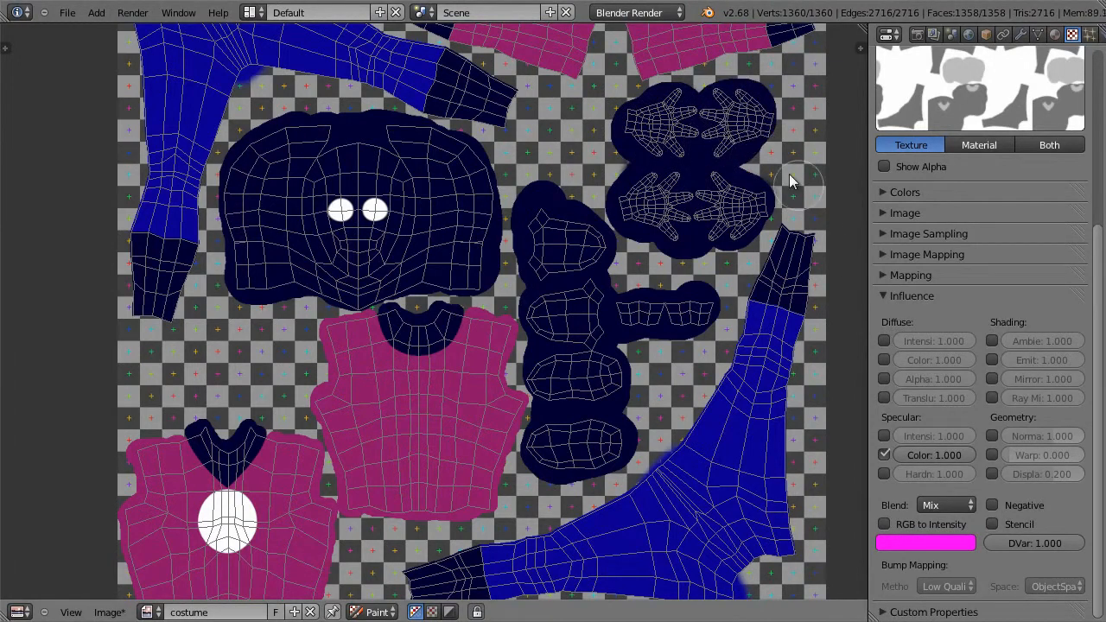
# Step: Paint the navy past the outer edges of the four boot sections on both leg islands, using a smaller brush for the last one
pyautogui.moveTo(802, 240)
pyautogui.mouseDown()
pyautogui.moveTo(772, 234)
pyautogui.moveTo(772, 267)
pyautogui.moveTo(802, 286)
pyautogui.moveTo(791, 292)
pyautogui.mouseUp()
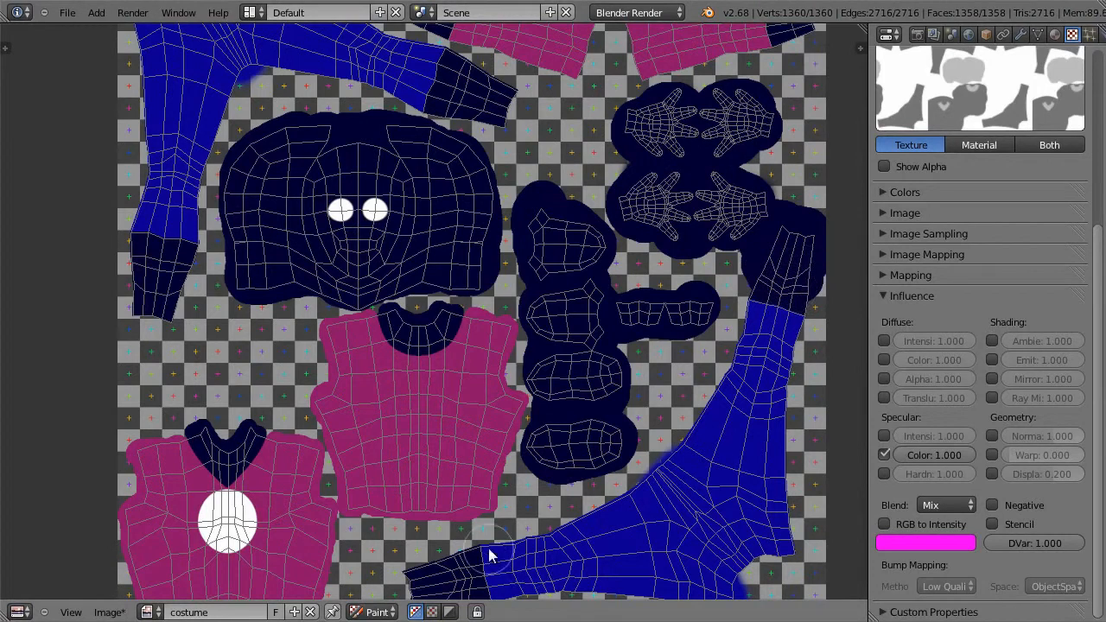
pyautogui.moveTo(469, 498); pyautogui.dragTo(463, 464, button='middle')
pyautogui.click(442, 518)
pyautogui.moveTo(442, 522)
pyautogui.mouseDown()
pyautogui.moveTo(458, 572)
pyautogui.moveTo(414, 565)
pyautogui.moveTo(410, 544)
pyautogui.mouseUp()
pyautogui.moveTo(123, 284)
pyautogui.mouseDown()
pyautogui.moveTo(144, 262)
pyautogui.moveTo(143, 237)
pyautogui.moveTo(185, 233)
pyautogui.mouseUp()
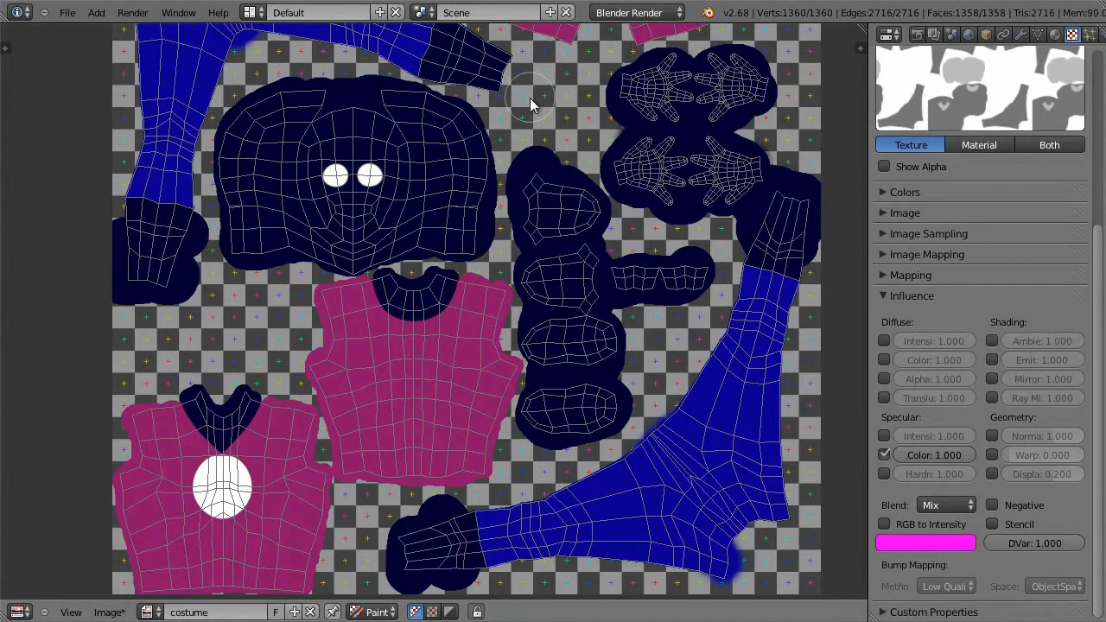
pyautogui.moveTo(531, 92); pyautogui.dragTo(500, 192, button='middle')
pyautogui.press('f')
pyautogui.click(492, 193)
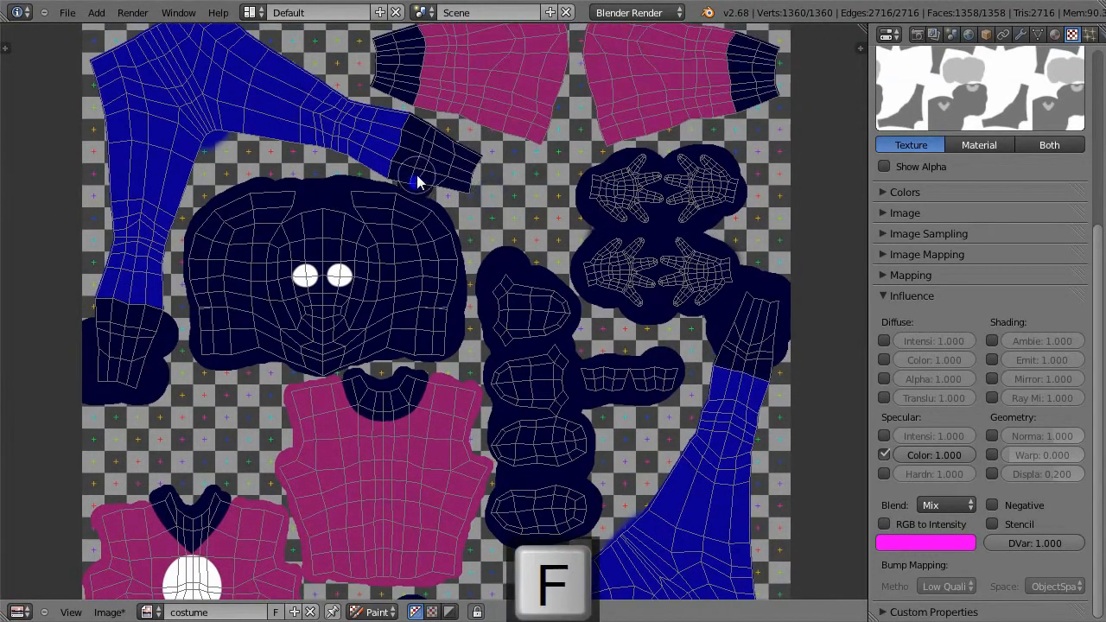
pyautogui.moveTo(440, 139)
pyautogui.mouseDown()
pyautogui.moveTo(451, 187)
pyautogui.moveTo(433, 180)
pyautogui.mouseUp()
# Step: Paint the navy past the outer edges of the cuffs on both sleeve islands
pyautogui.moveTo(433, 87); pyautogui.dragTo(430, 216, button='middle')
pyautogui.moveTo(378, 171)
pyautogui.mouseDown()
pyautogui.moveTo(395, 167)
pyautogui.moveTo(374, 210)
pyautogui.mouseUp()
pyautogui.press('f')
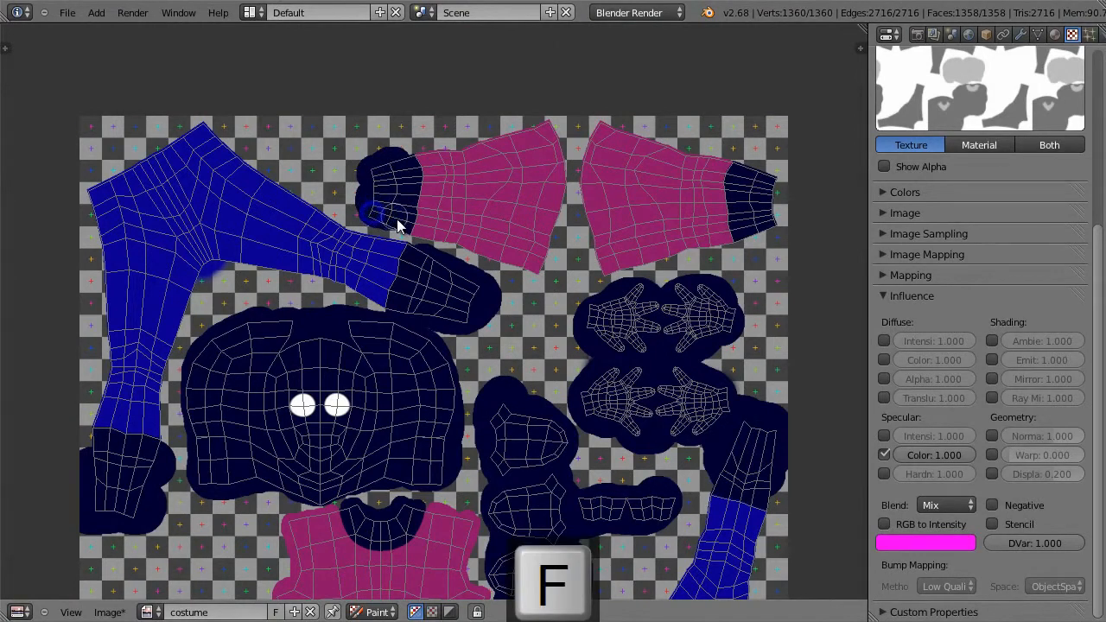
pyautogui.moveTo(748, 173); pyautogui.dragTo(768, 231)
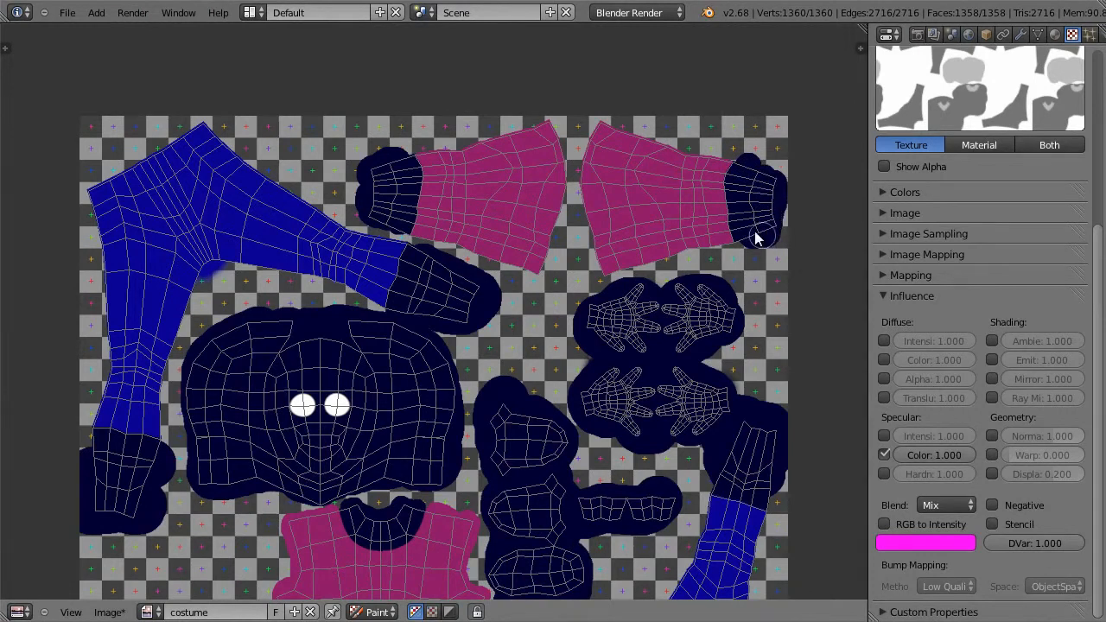
# Step: Resize the brush, sample the sleeve's magenta, and paint it past the outer edges of both sleeve islands
pyautogui.press('f')
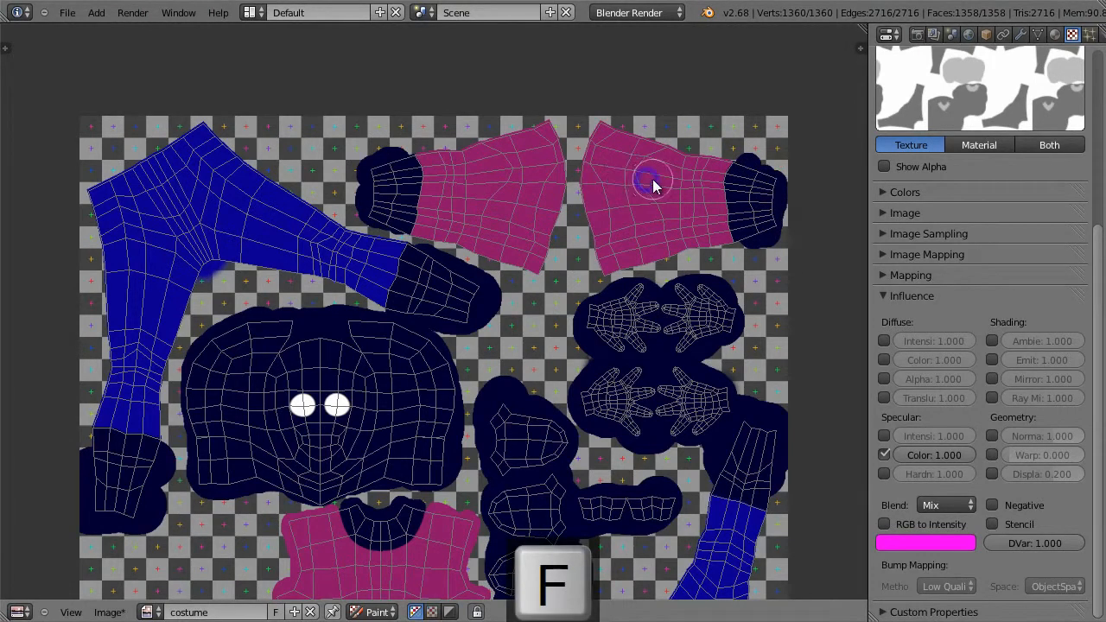
pyautogui.click(659, 183)
pyautogui.press('s')
pyautogui.moveTo(612, 129); pyautogui.dragTo(605, 171)
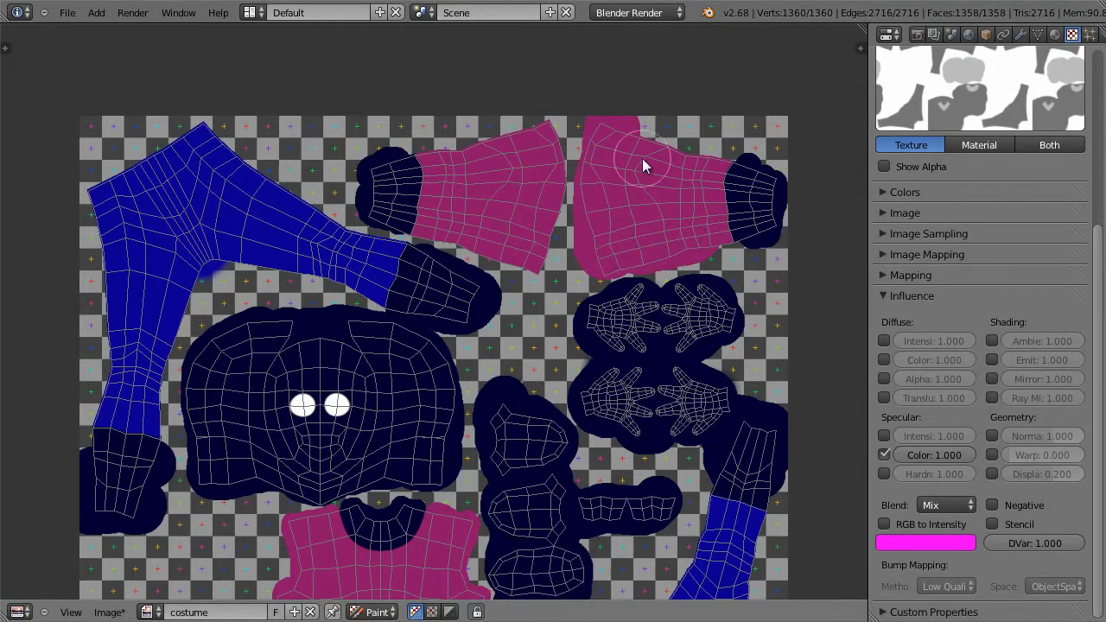
pyautogui.click(450, 155)
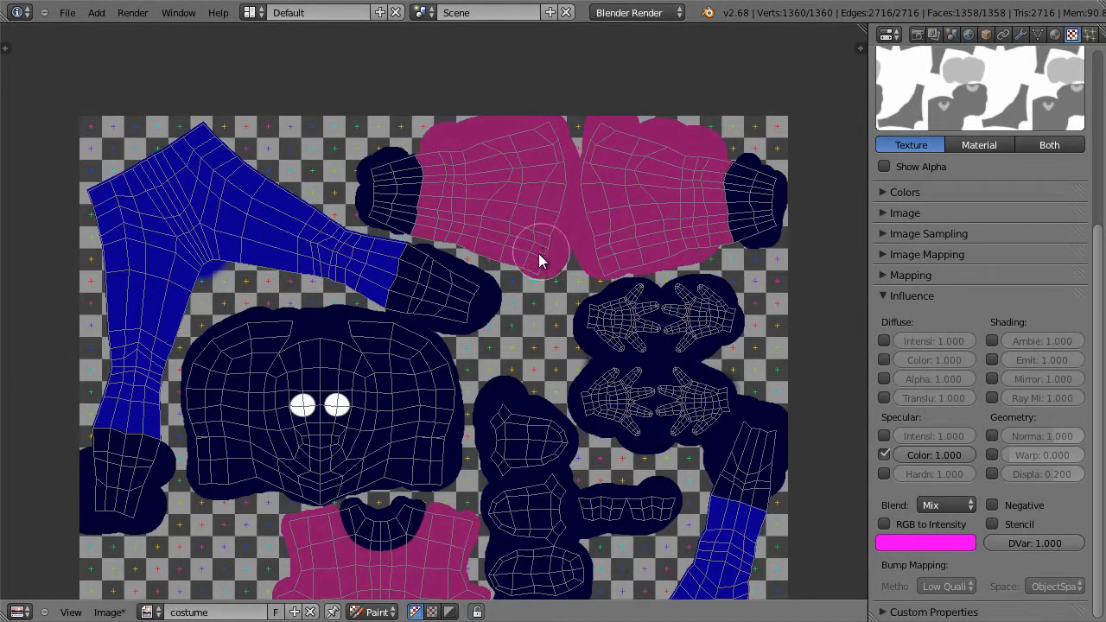
pyautogui.press('f')
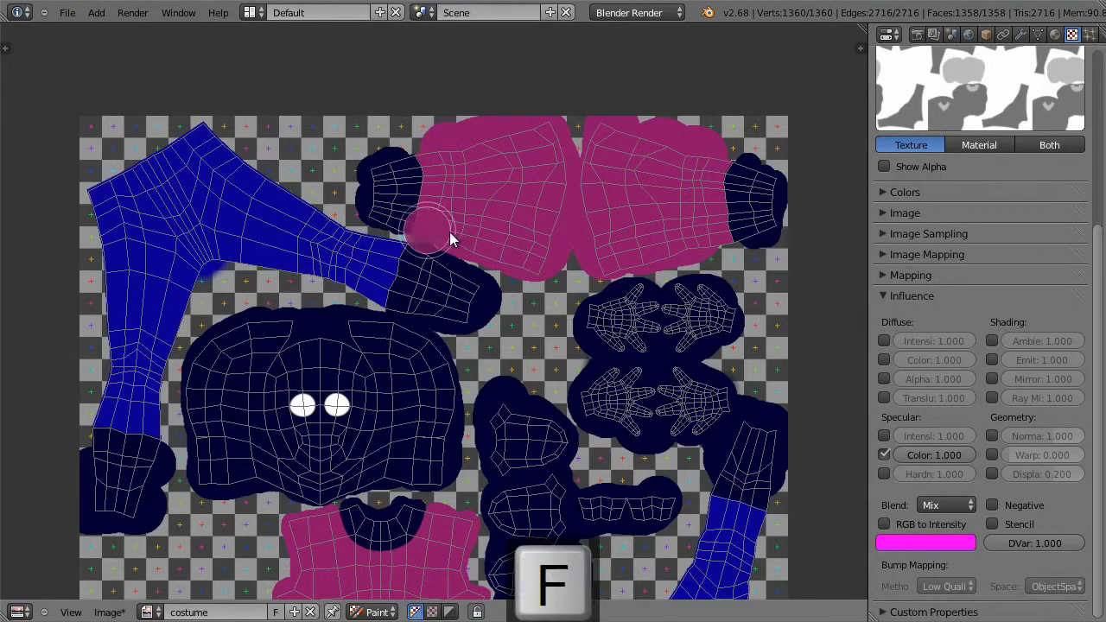
pyautogui.click(439, 237)
pyautogui.click(527, 197)
# Step: Sample the leg's blue and paint it past the blue edges of the upper leg island, adjusting the brush size for narrow areas
pyautogui.press('s')
pyautogui.press('f')
pyautogui.click(185, 265)
pyautogui.moveTo(78, 194)
pyautogui.mouseDown()
pyautogui.moveTo(198, 140)
pyautogui.moveTo(267, 215)
pyautogui.moveTo(124, 251)
pyautogui.moveTo(128, 377)
pyautogui.mouseUp()
pyautogui.press('f')
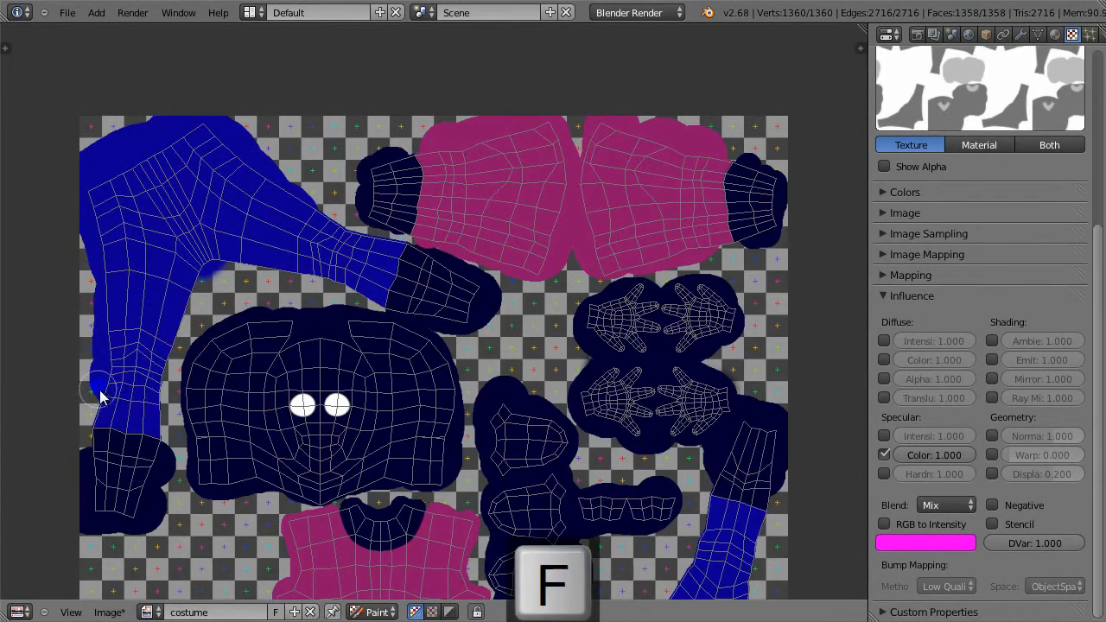
pyautogui.click(93, 412)
pyautogui.moveTo(92, 413)
pyautogui.mouseDown()
pyautogui.moveTo(167, 424)
pyautogui.moveTo(154, 365)
pyautogui.moveTo(182, 298)
pyautogui.moveTo(222, 259)
pyautogui.moveTo(363, 294)
pyautogui.mouseUp()
pyautogui.moveTo(315, 230); pyautogui.dragTo(323, 238)
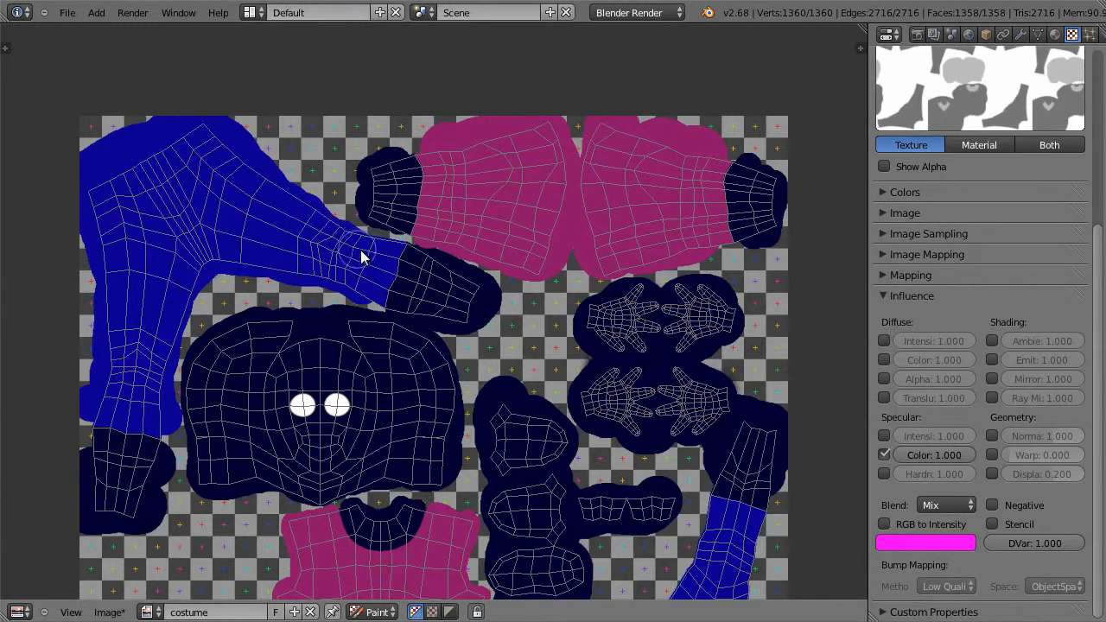
# Step: Paint the blue past the outer edges of the lower leg island's blue area
pyautogui.press('f')
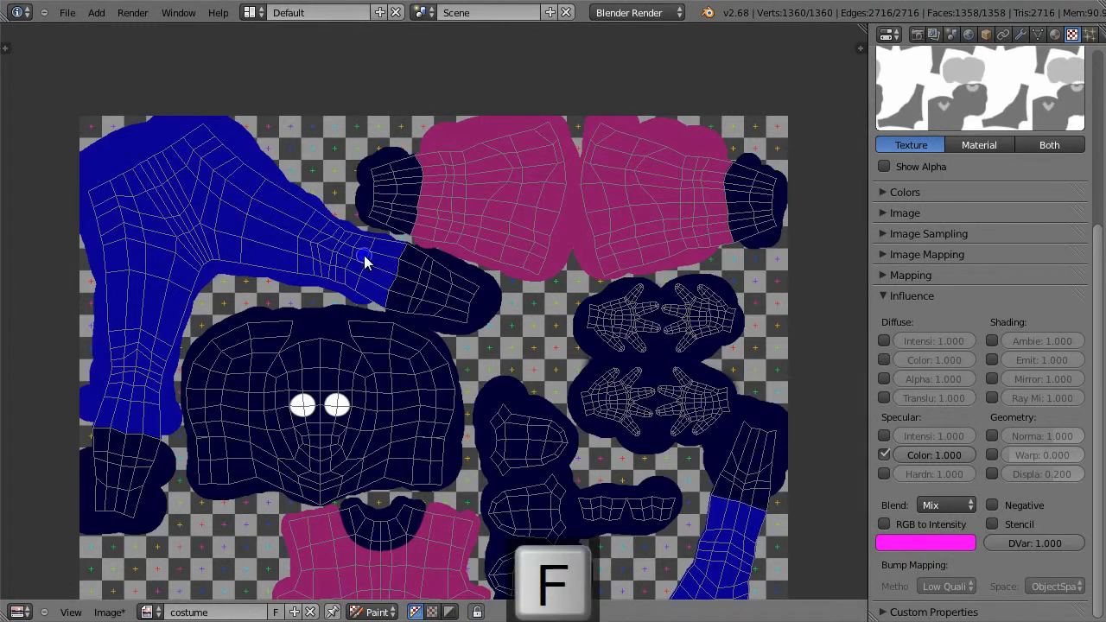
pyautogui.moveTo(633, 381); pyautogui.dragTo(691, 164, button='middle')
pyautogui.moveTo(664, 212)
pyautogui.mouseDown()
pyautogui.moveTo(652, 190)
pyautogui.moveTo(639, 240)
pyautogui.moveTo(553, 353)
pyautogui.moveTo(498, 385)
pyautogui.moveTo(406, 406)
pyautogui.mouseUp()
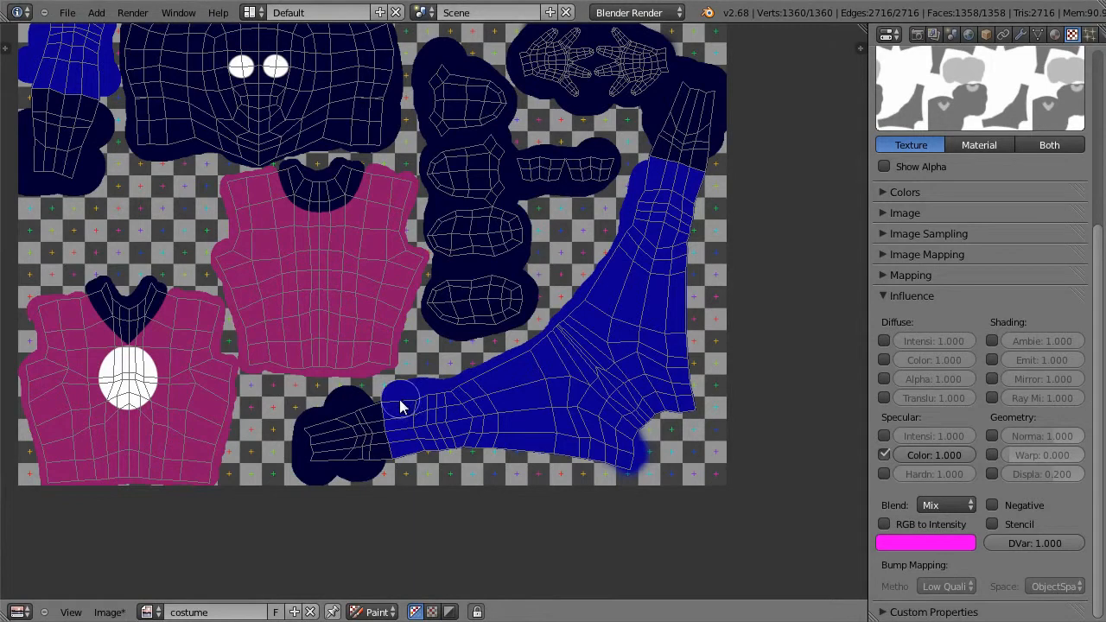
pyautogui.moveTo(419, 446)
pyautogui.mouseDown()
pyautogui.moveTo(415, 457)
pyautogui.moveTo(491, 449)
pyautogui.moveTo(610, 461)
pyautogui.moveTo(694, 409)
pyautogui.moveTo(693, 207)
pyautogui.mouseUp()
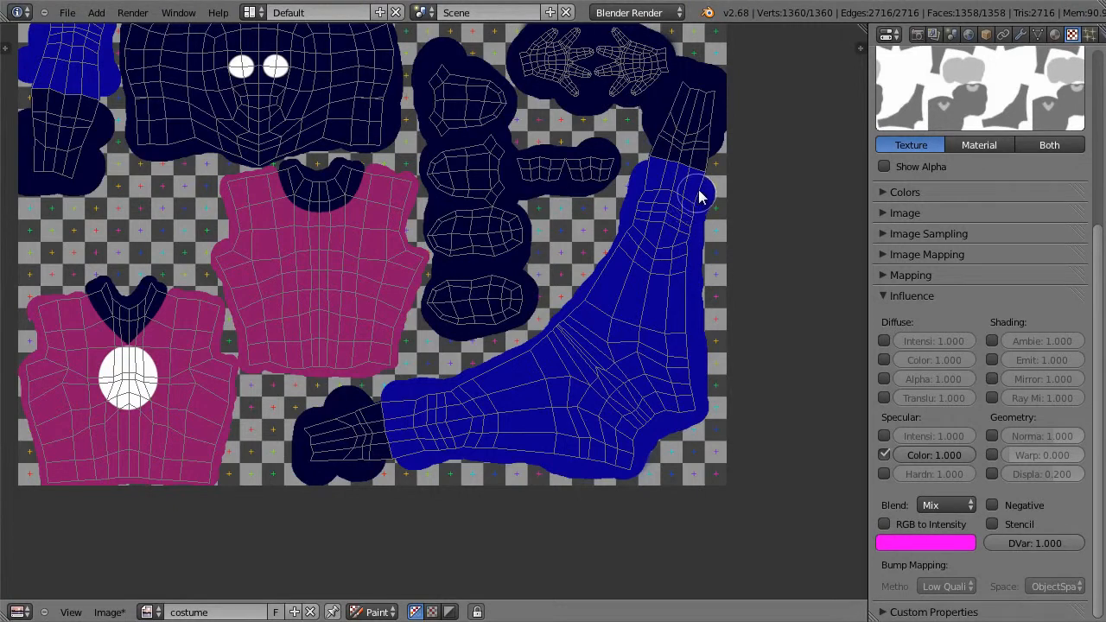
# Step: Maximize the image editor, shrink the brush, and fill the gaps beside the lower leg's horizontal boot seam with sampled navy and blue
pyautogui.moveTo(533, 437); pyautogui.dragTo(571, 308, button='middle')
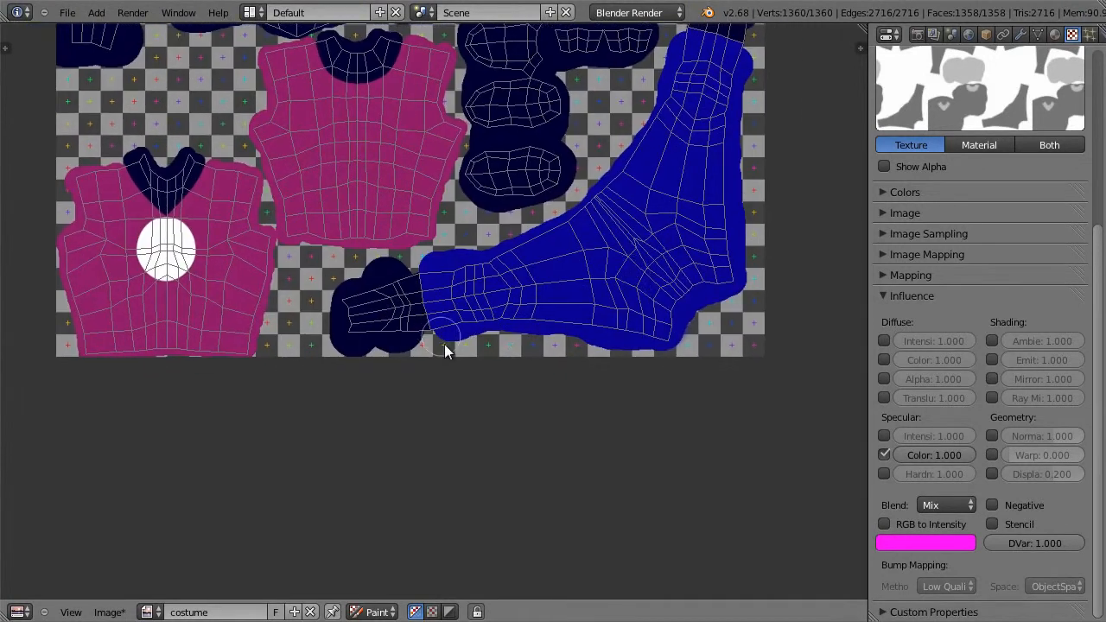
pyautogui.scroll(3, 442, 331)
pyautogui.hotkey('shift', 'space')
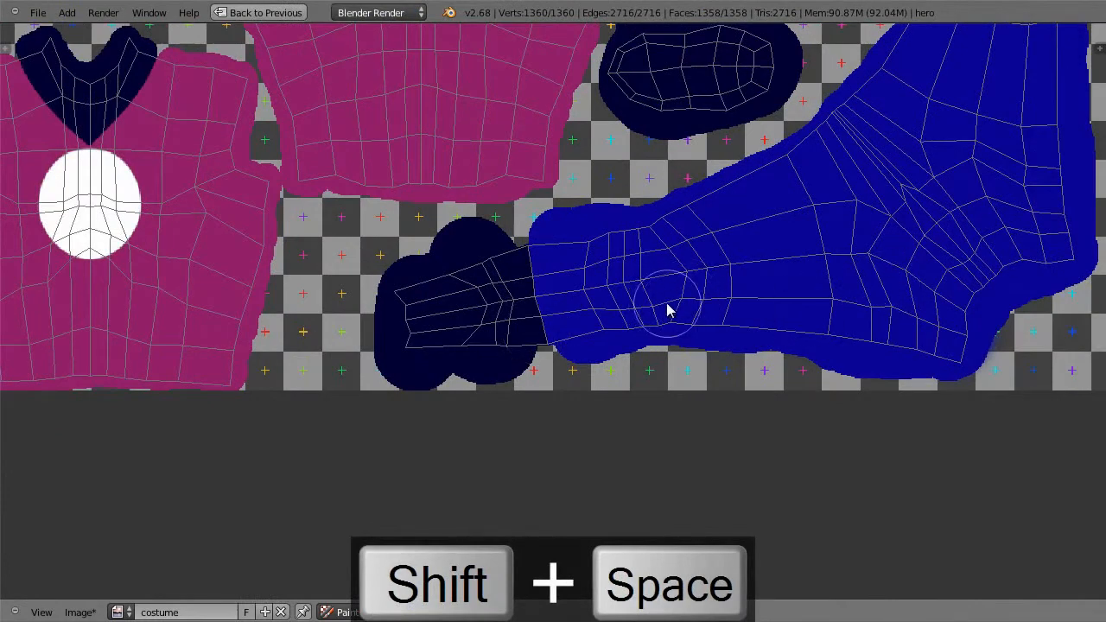
pyautogui.scroll(2, 582, 289)
pyautogui.keyDown('ctrl'); pyautogui.moveTo(658, 225); pyautogui.dragTo(689, 192, button='middle'); pyautogui.keyUp('ctrl')
pyautogui.press('f')
pyautogui.click(451, 235)
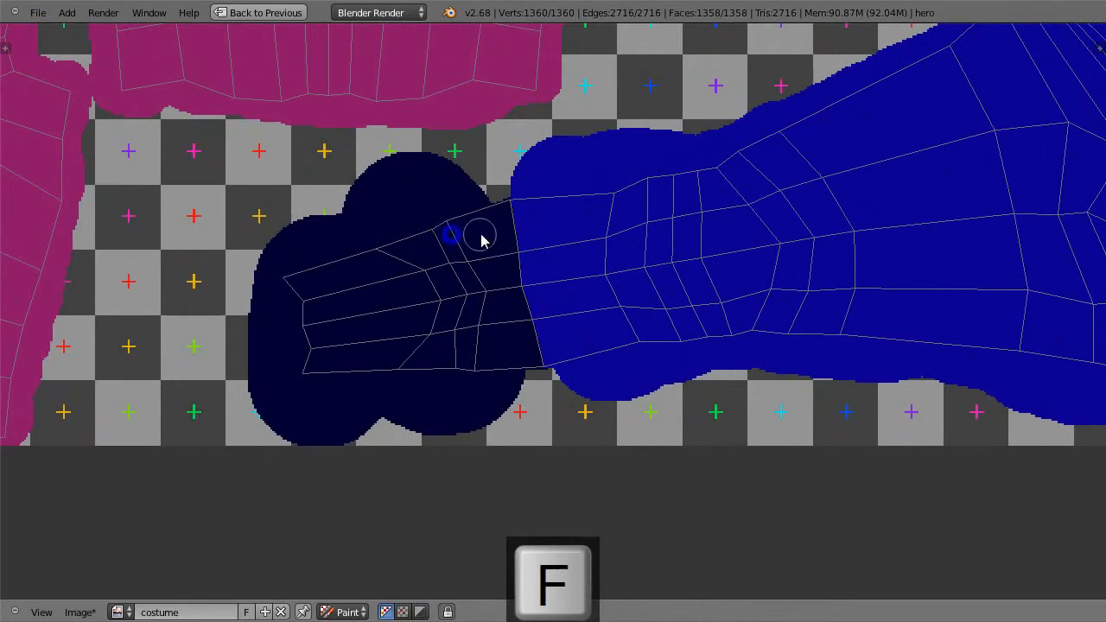
pyautogui.press('s')
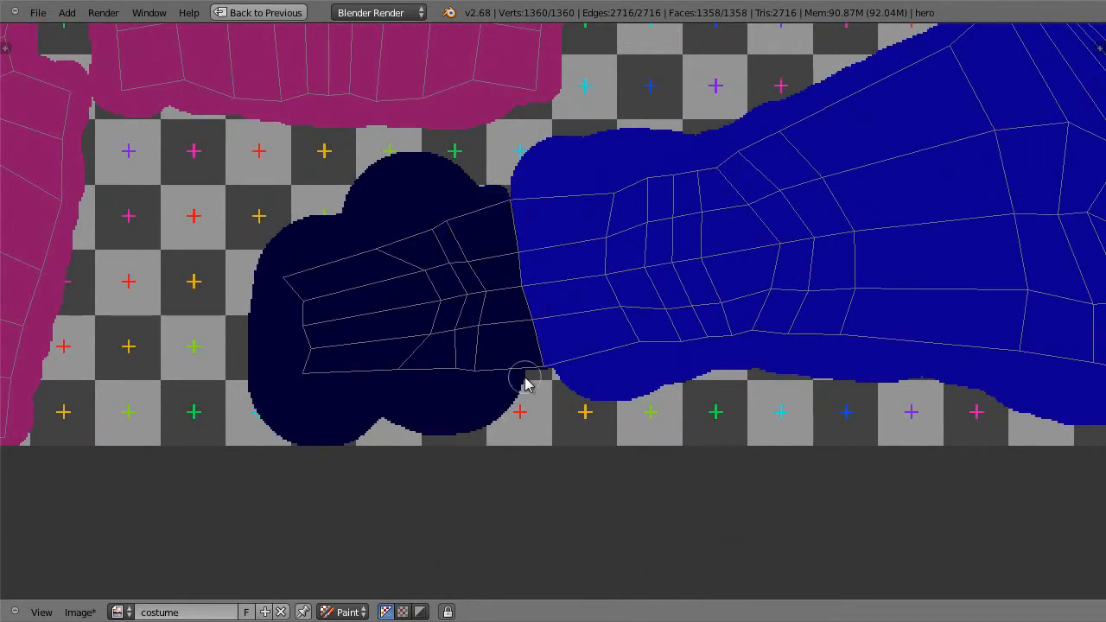
pyautogui.press('s')
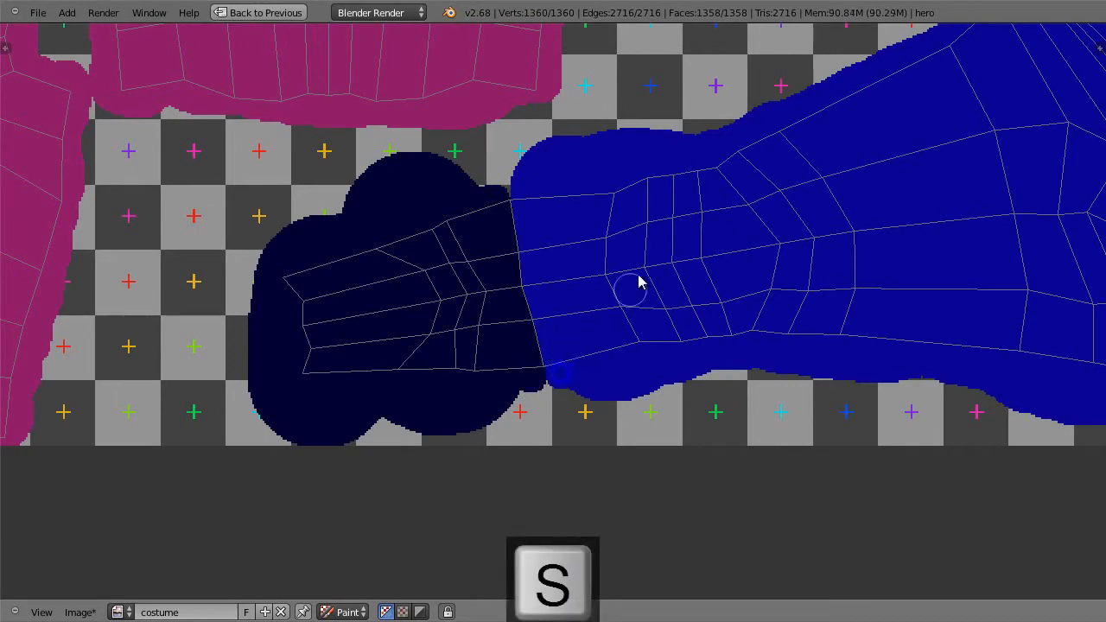
# Step: Fill the gaps beside the upper leg island's boot seam, painting blue above and sampled navy below to match each side
pyautogui.moveTo(904, 204); pyautogui.dragTo(476, 358, button='middle')
pyautogui.moveTo(754, 281); pyautogui.dragTo(614, 487, button='middle')
pyautogui.moveTo(718, 264); pyautogui.dragTo(576, 496, button='middle')
pyautogui.moveTo(703, 232); pyautogui.dragTo(622, 462, button='middle')
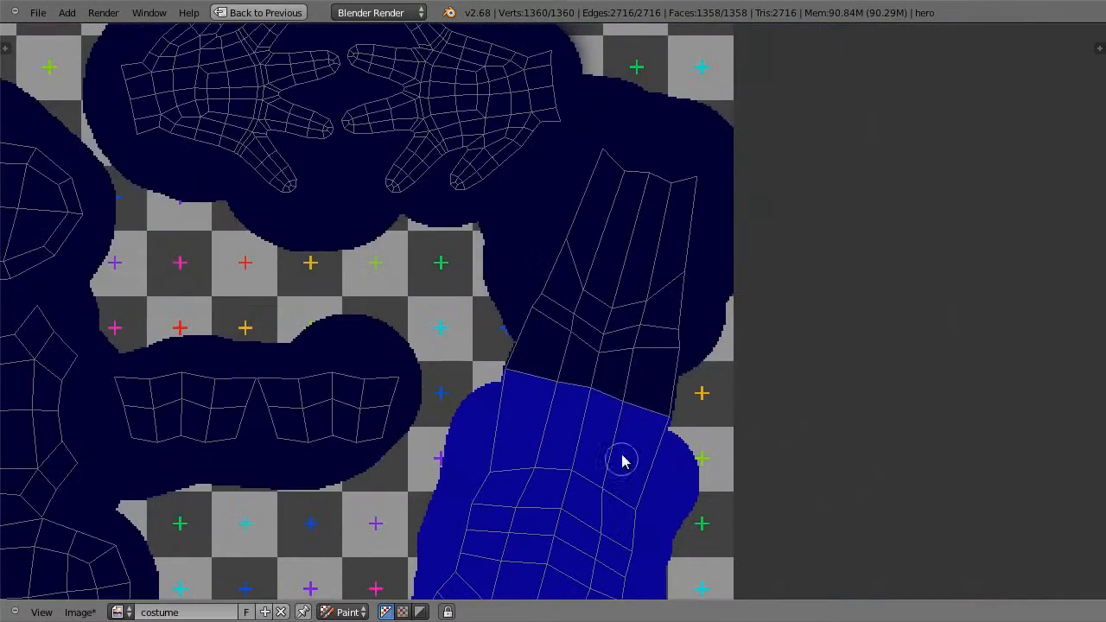
pyautogui.click(508, 353)
pyautogui.hotkey('ctrl', 'z')
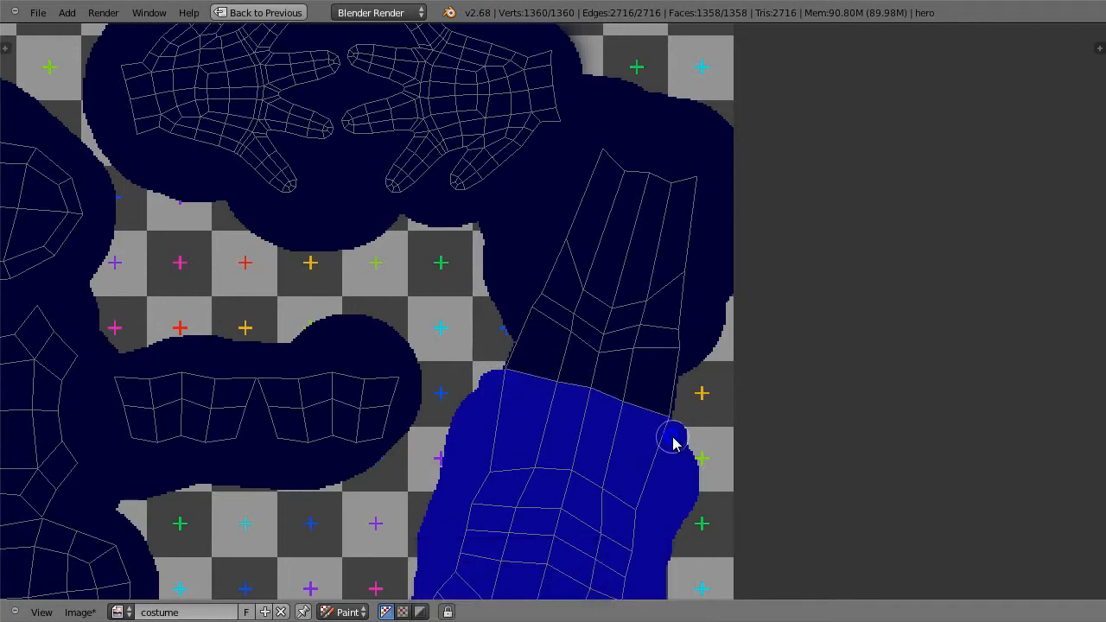
pyautogui.press('s')
pyautogui.click(508, 347)
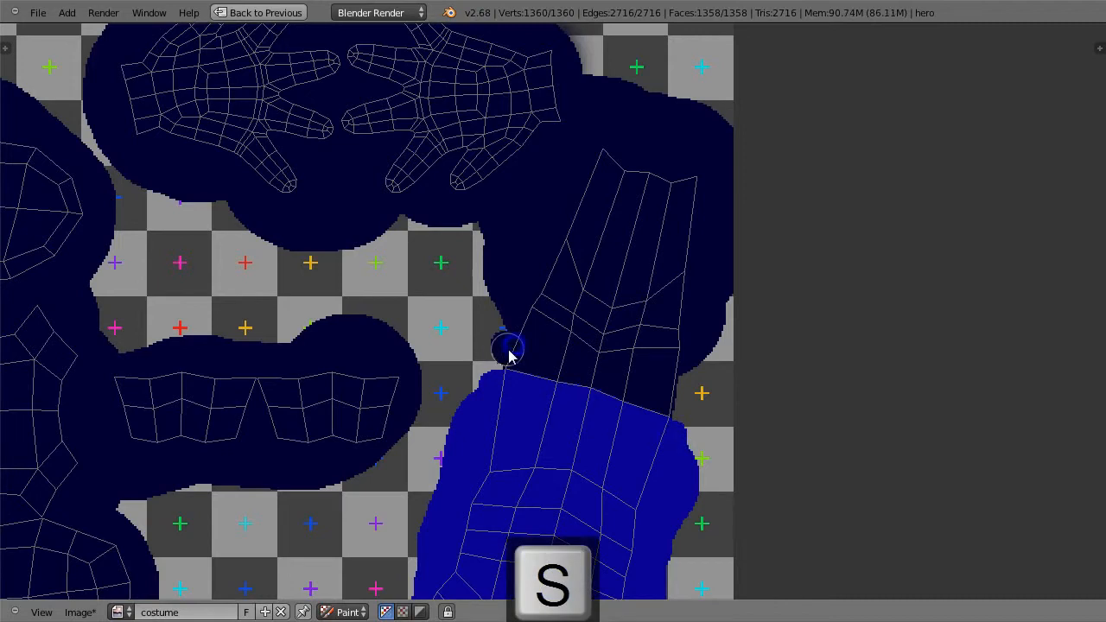
pyautogui.moveTo(674, 395); pyautogui.dragTo(681, 379)
# Step: Fill the gaps beside the boot seam next to the magenta sleeve with sampled navy and blue, shrinking the brush for the narrow corner
pyautogui.moveTo(492, 339); pyautogui.dragTo(888, 415, button='middle')
pyautogui.moveTo(579, 277); pyautogui.dragTo(876, 581, button='middle')
pyautogui.moveTo(527, 236); pyautogui.dragTo(590, 419, button='middle')
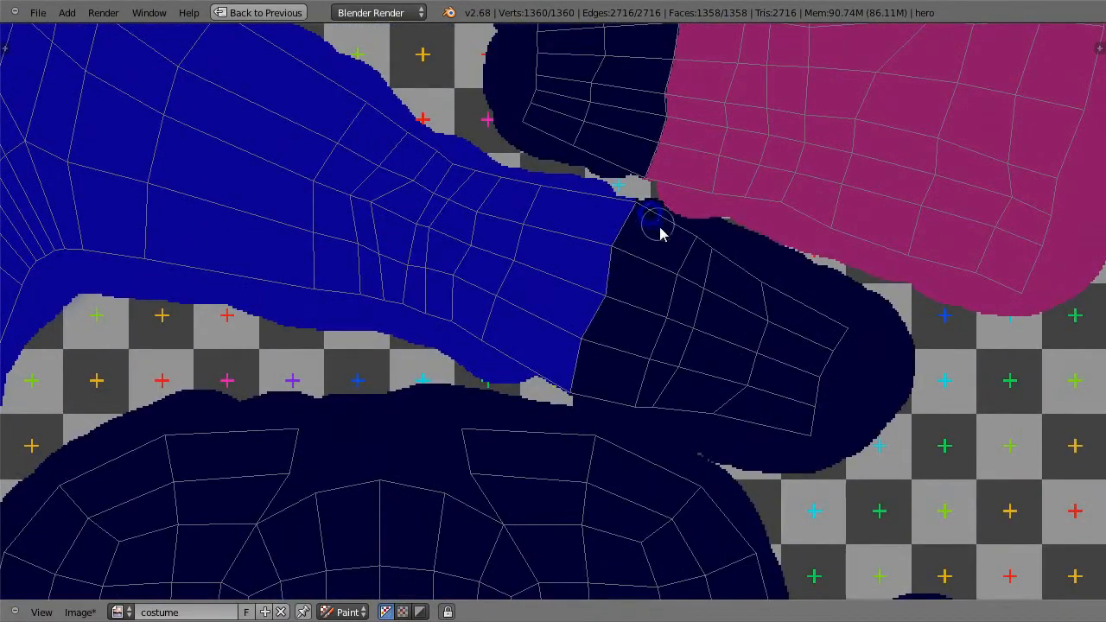
pyautogui.press('s')
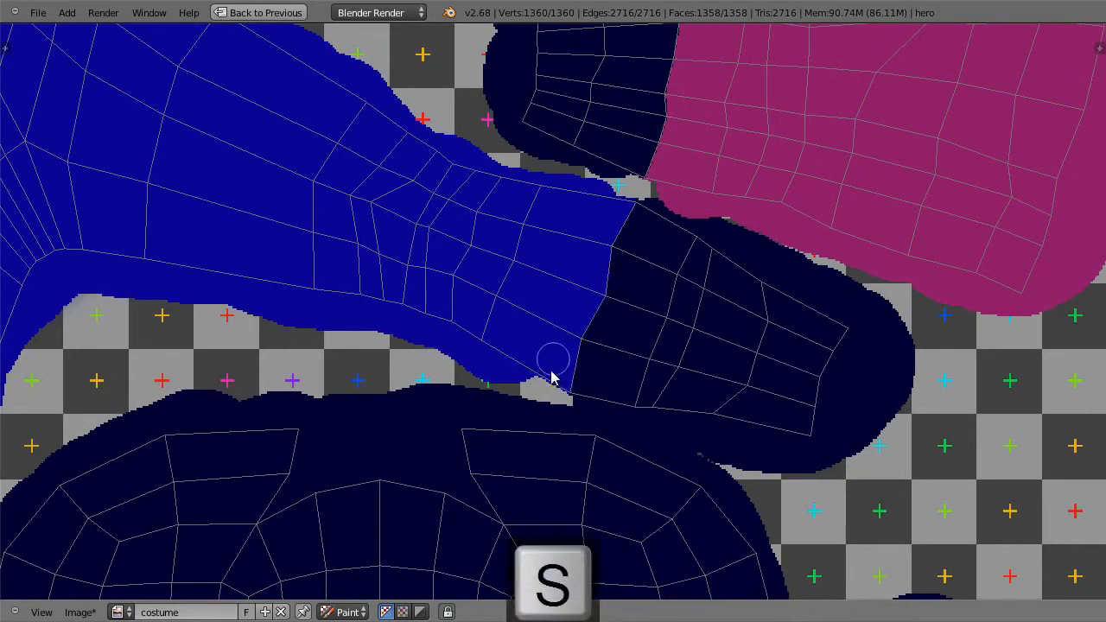
pyautogui.moveTo(542, 377); pyautogui.dragTo(548, 382)
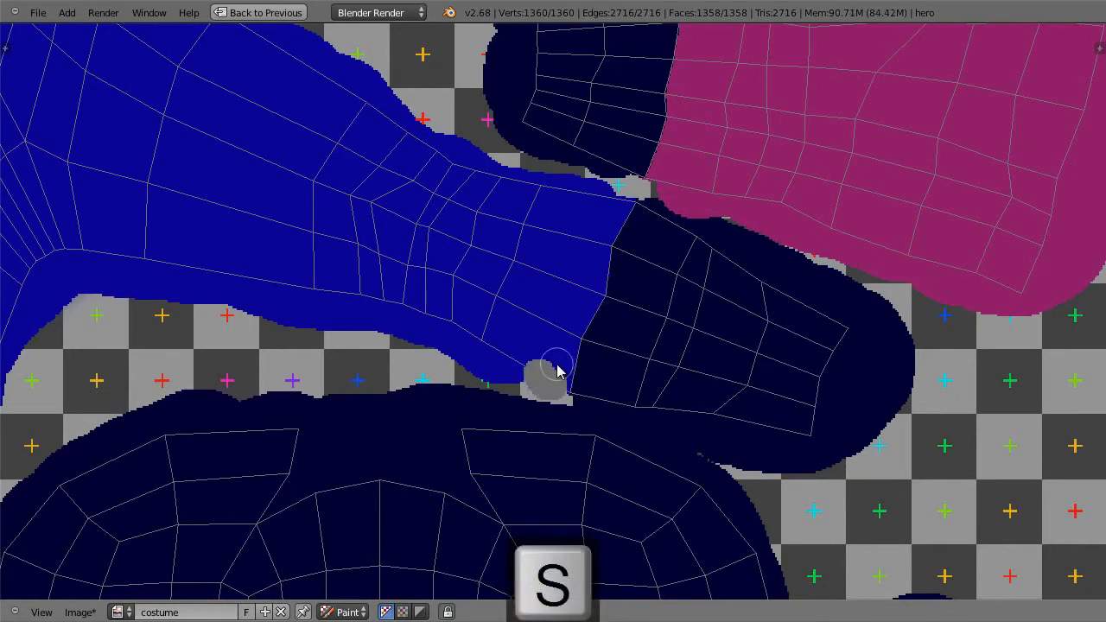
pyautogui.hotkey('ctrl', 'z')
pyautogui.press('s')
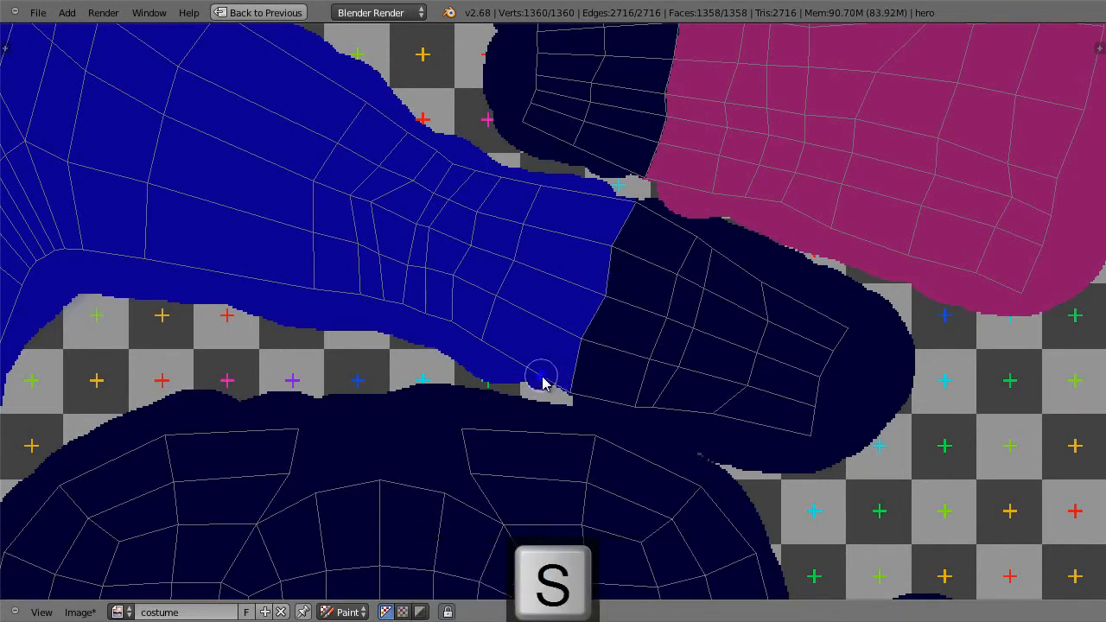
pyautogui.moveTo(612, 199); pyautogui.dragTo(615, 198)
pyautogui.press('f')
pyautogui.click(612, 197)
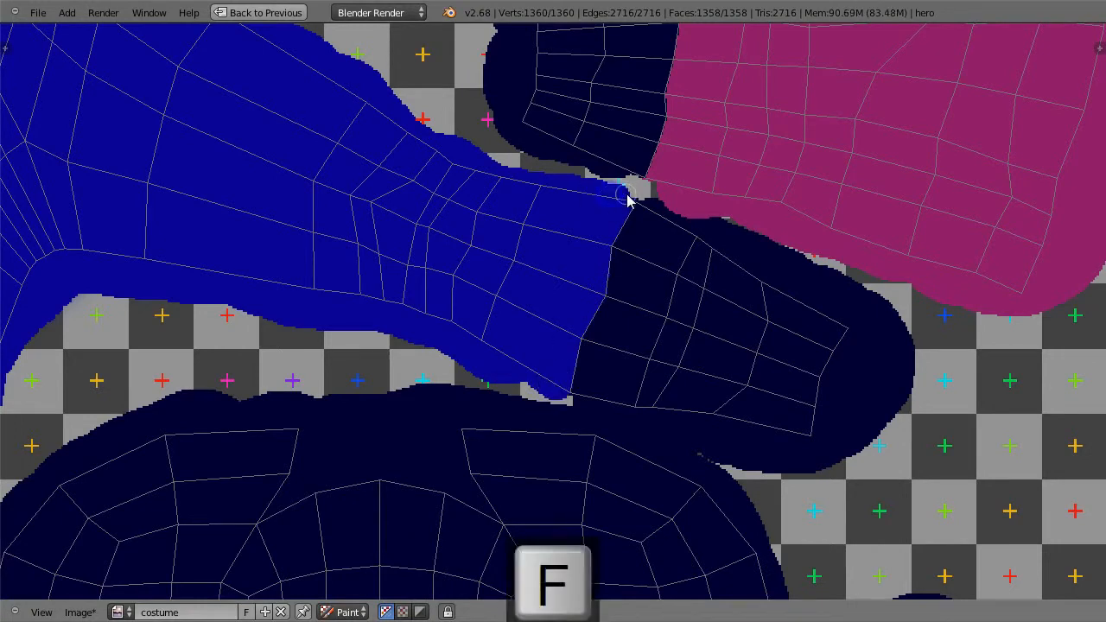
# Step: Paint blue and sampled navy into the gaps beside the boot seam of the leg island next to the mask
pyautogui.moveTo(469, 207); pyautogui.dragTo(858, 309, button='middle')
pyautogui.moveTo(403, 399); pyautogui.dragTo(630, 49, button='middle')
pyautogui.moveTo(471, 378); pyautogui.dragTo(510, 120, button='middle')
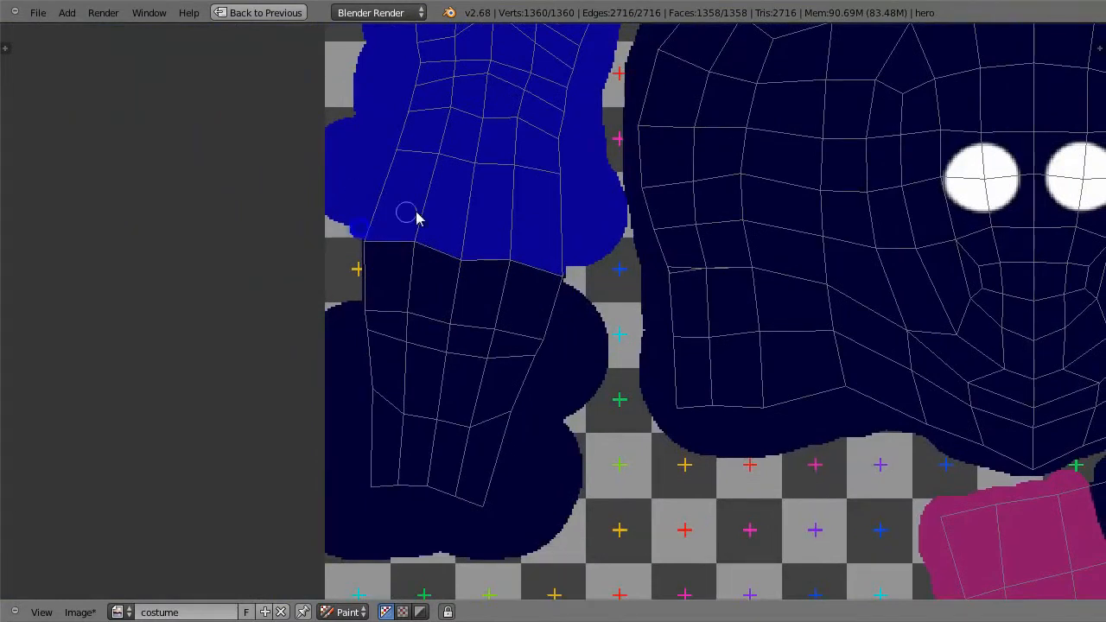
pyautogui.press('s')
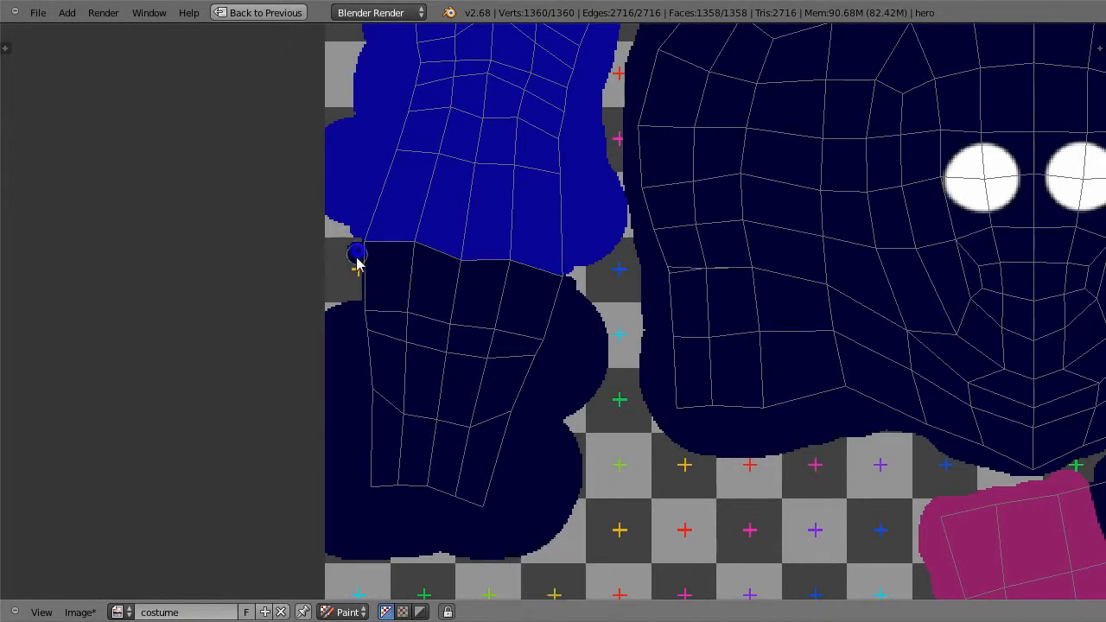
# Step: Cover the gap where the sleeve's glove seam nears the blue leg, using sampled navy on the glove and magenta on the sleeve
pyautogui.moveTo(587, 450); pyautogui.dragTo(398, 64, button='middle')
pyautogui.moveTo(701, 441); pyautogui.dragTo(556, 276, button='middle')
pyautogui.scroll(-2, 555, 276)
pyautogui.scroll(5, 607, 314)
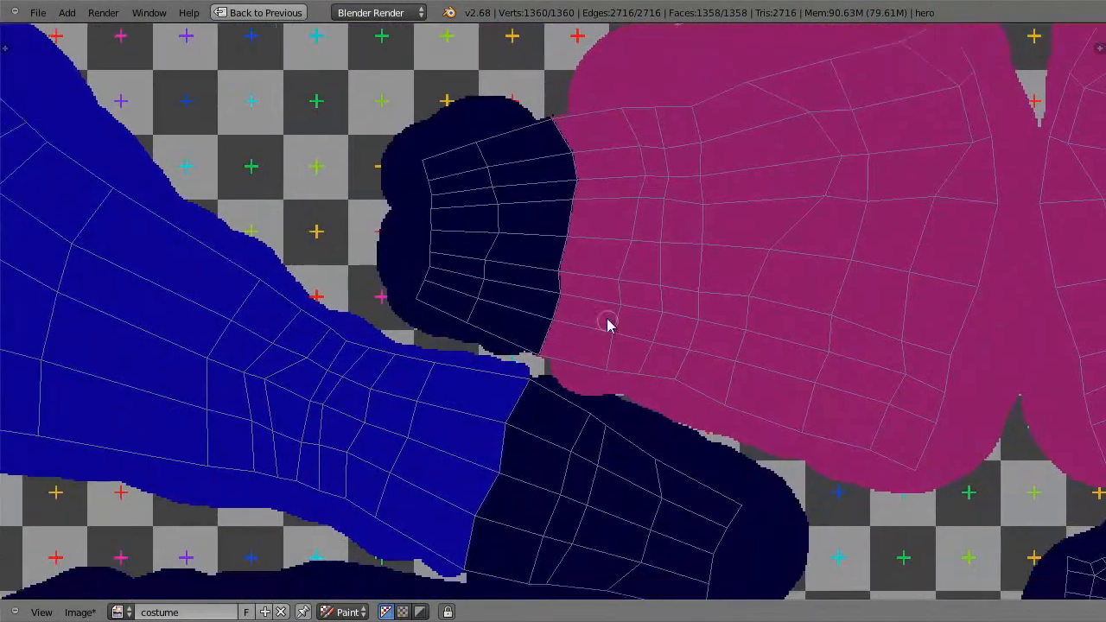
pyautogui.press('s')
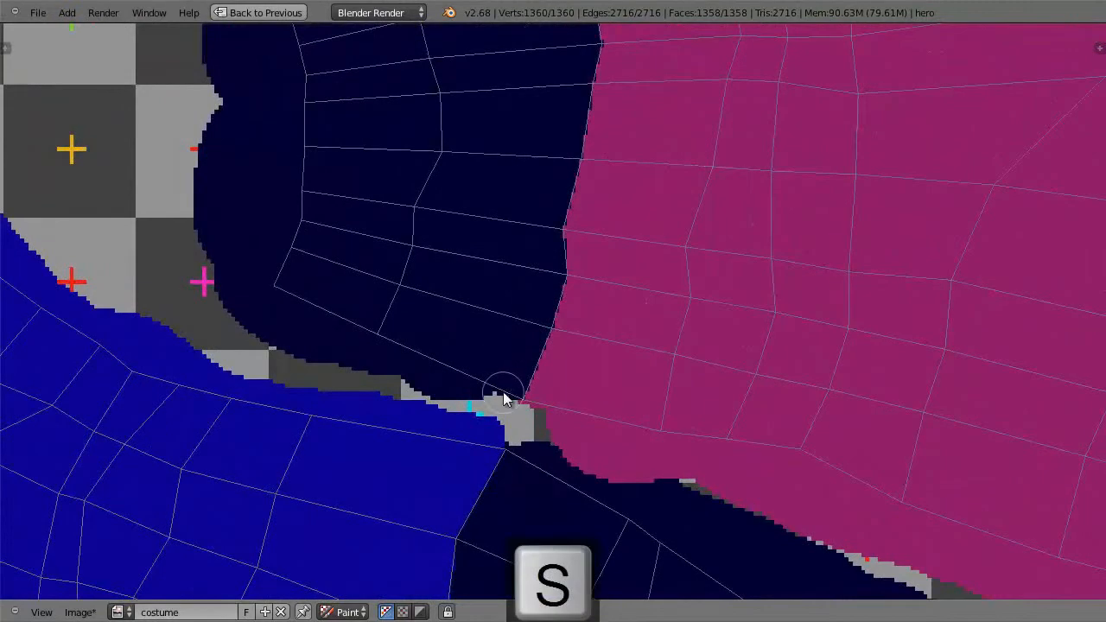
pyautogui.click(501, 396)
pyautogui.click(542, 413)
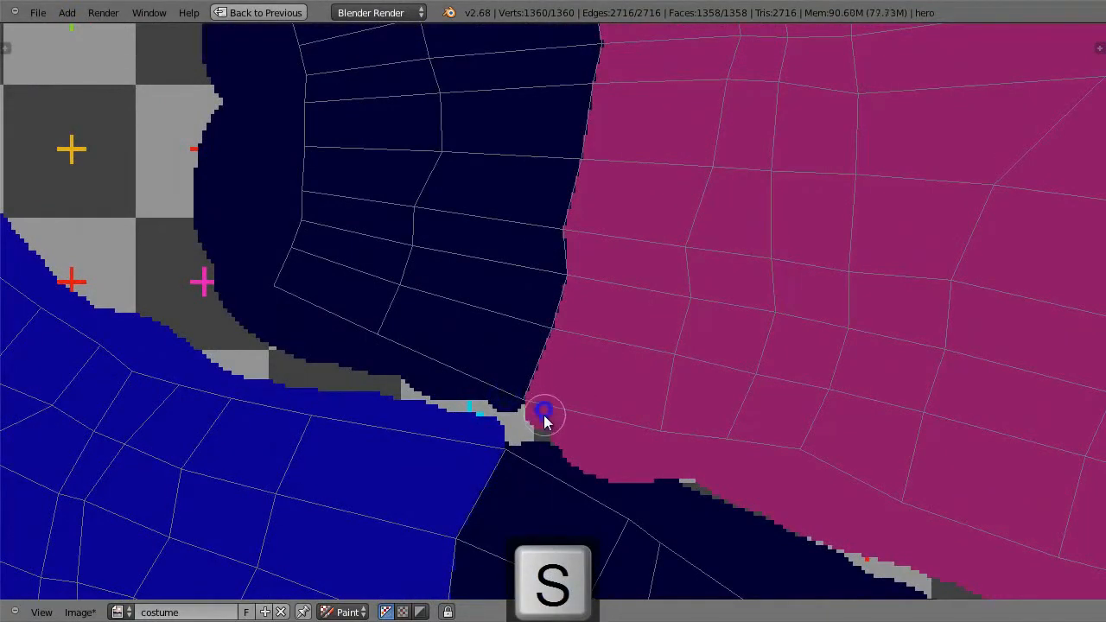
# Step: Fill the notch at the opposite end of that glove seam with sampled navy and magenta
pyautogui.scroll(5, 547, 407)
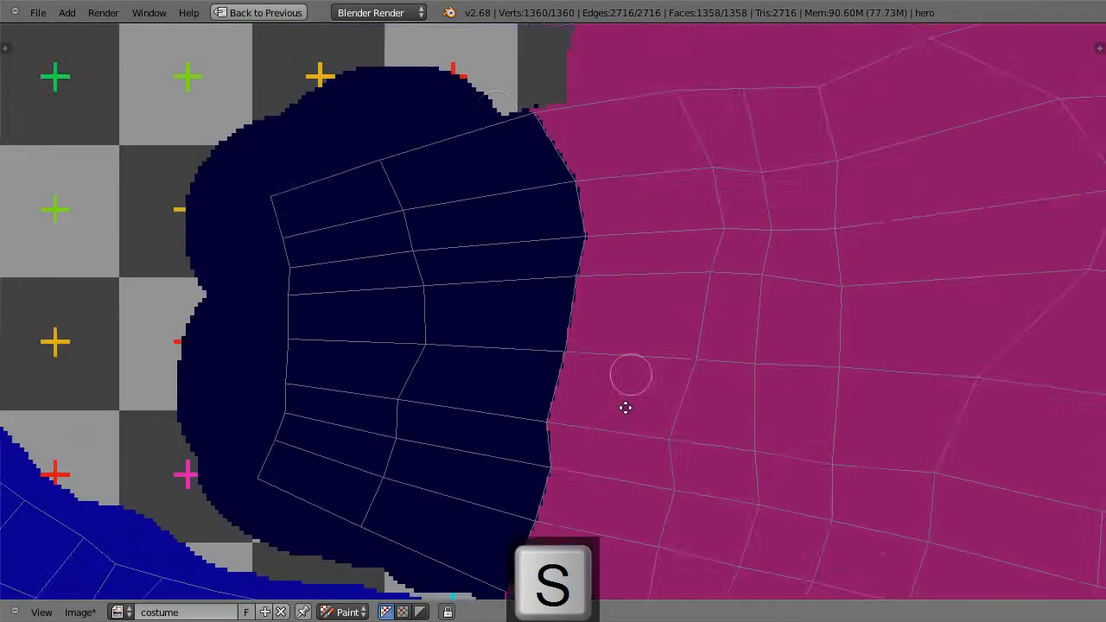
pyautogui.press('s')
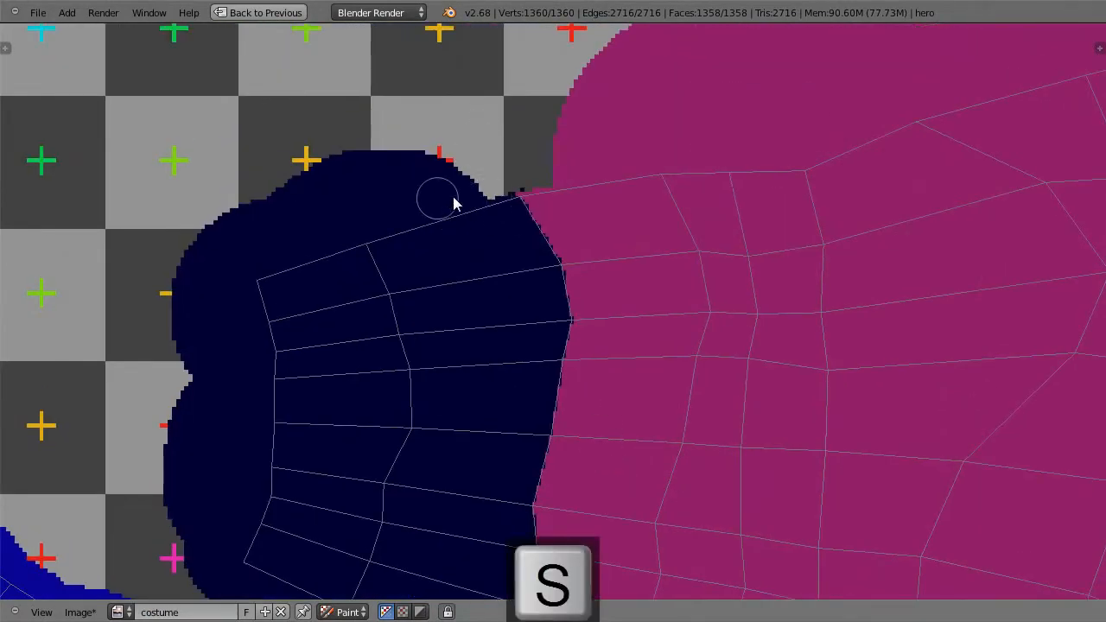
pyautogui.click(492, 204)
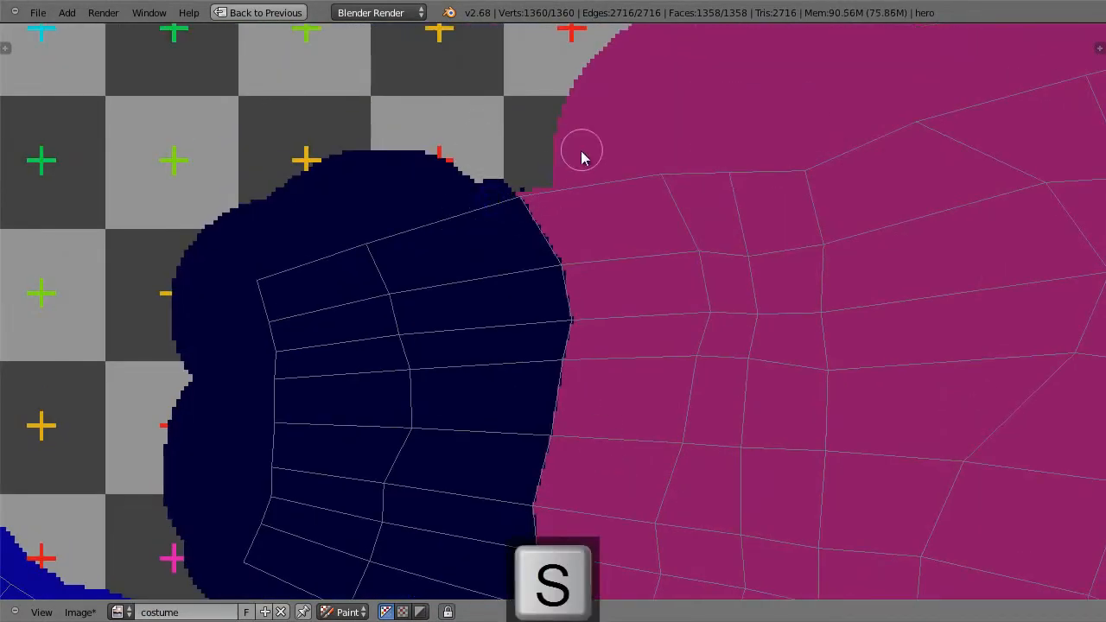
pyautogui.click(536, 183)
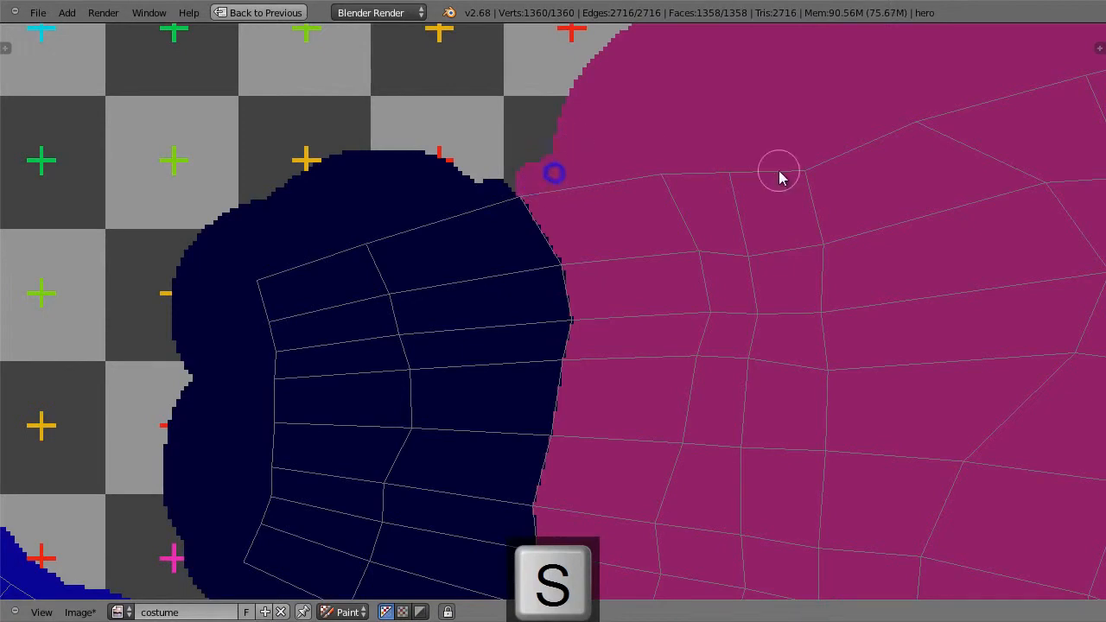
# Step: Extend the navy and magenta past the island edges at both ends of the other sleeve's glove seam
pyautogui.keyDown('ctrl'); pyautogui.hscroll(5, 427, 308); pyautogui.keyUp('ctrl')
pyautogui.keyDown('shift'); pyautogui.scroll(3, 484, 260); pyautogui.keyUp('shift')
pyautogui.moveTo(513, 226)
pyautogui.mouseDown(button='middle')
pyautogui.moveTo(424, 136)
pyautogui.moveTo(286, 254)
pyautogui.moveTo(398, 234)
pyautogui.moveTo(537, 231)
pyautogui.moveTo(539, 250)
pyautogui.mouseUp(button='middle')
pyautogui.moveTo(563, 242); pyautogui.dragTo(613, 261)
pyautogui.press('s')
pyautogui.moveTo(610, 398)
pyautogui.mouseDown(button='middle')
pyautogui.moveTo(614, 304)
pyautogui.moveTo(696, 45)
pyautogui.mouseUp(button='middle')
pyautogui.moveTo(704, 371); pyautogui.dragTo(704, 385)
pyautogui.press('s')
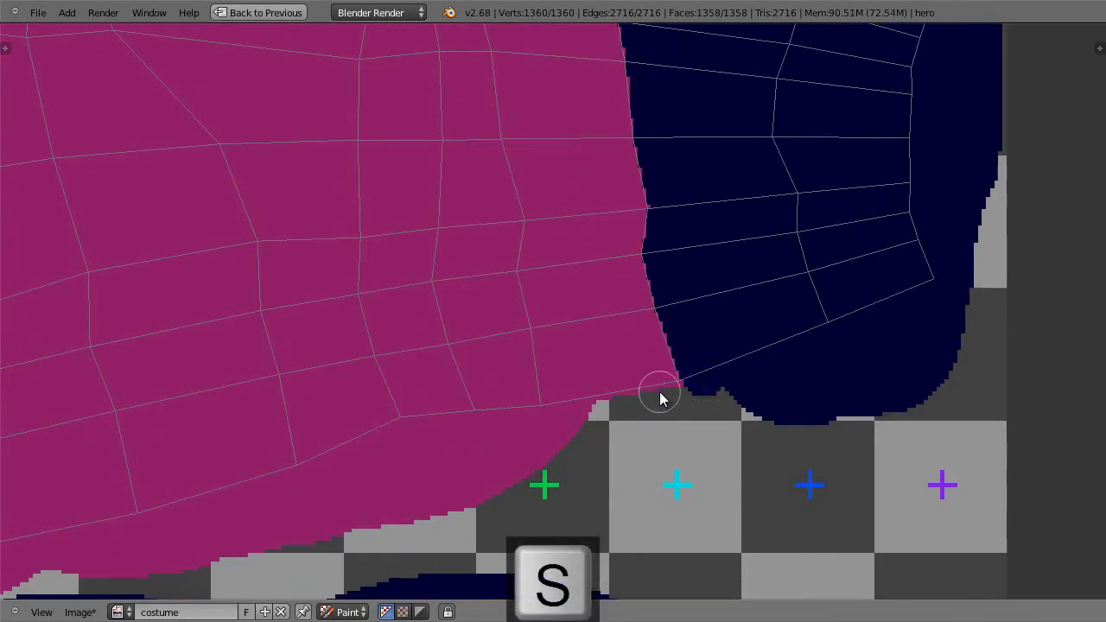
pyautogui.moveTo(626, 399); pyautogui.dragTo(576, 389)
# Step: Inspect the whole costume texture for remaining unpainted gaps along the UV island edges
pyautogui.moveTo(367, 400); pyautogui.dragTo(841, 305, button='middle')
pyautogui.moveTo(488, 358); pyautogui.dragTo(760, 362, button='middle')
pyautogui.moveTo(577, 342); pyautogui.dragTo(777, 357, button='middle')
pyautogui.scroll(1, 671, 351)
pyautogui.scroll(-7, 671, 351)
pyautogui.moveTo(599, 390); pyautogui.dragTo(532, 185, button='middle')
pyautogui.moveTo(654, 394); pyautogui.dragTo(813, 229, button='middle')
pyautogui.moveTo(609, 368); pyautogui.dragTo(609, 570, button='middle')
pyautogui.moveTo(706, 217)
pyautogui.mouseDown(button='middle')
pyautogui.moveTo(659, 389)
pyautogui.moveTo(704, 196)
pyautogui.mouseUp(button='middle')
pyautogui.moveTo(640, 387); pyautogui.dragTo(625, 143, button='middle')
pyautogui.moveTo(553, 454); pyautogui.dragTo(558, 241, button='middle')
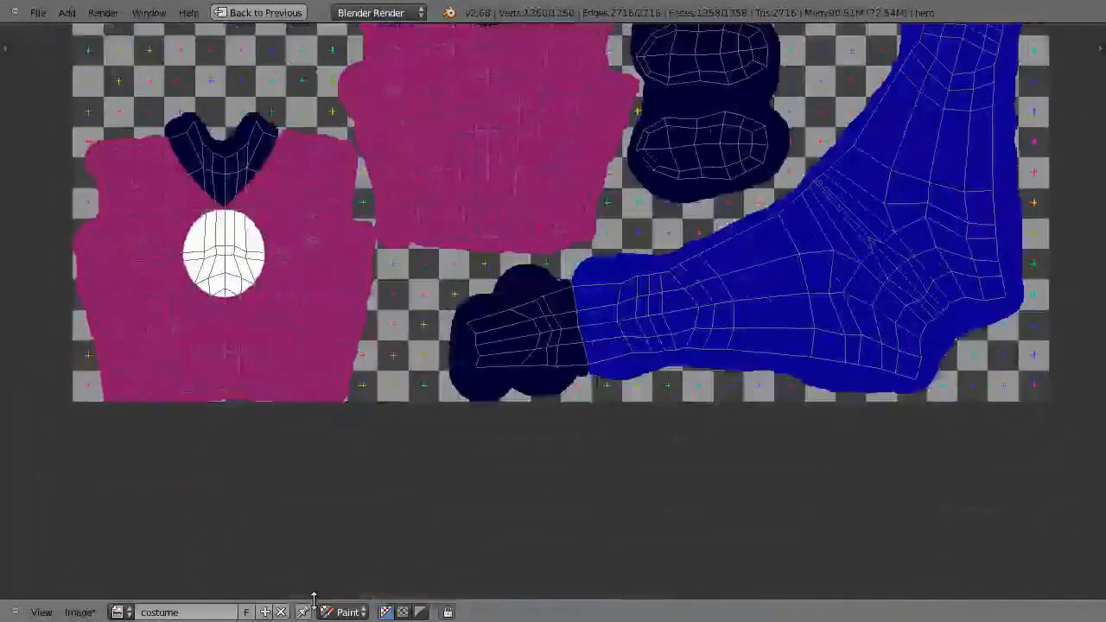
# Step: Save the costume image and save the Blender file as hero17.blend
pyautogui.click(79, 611)
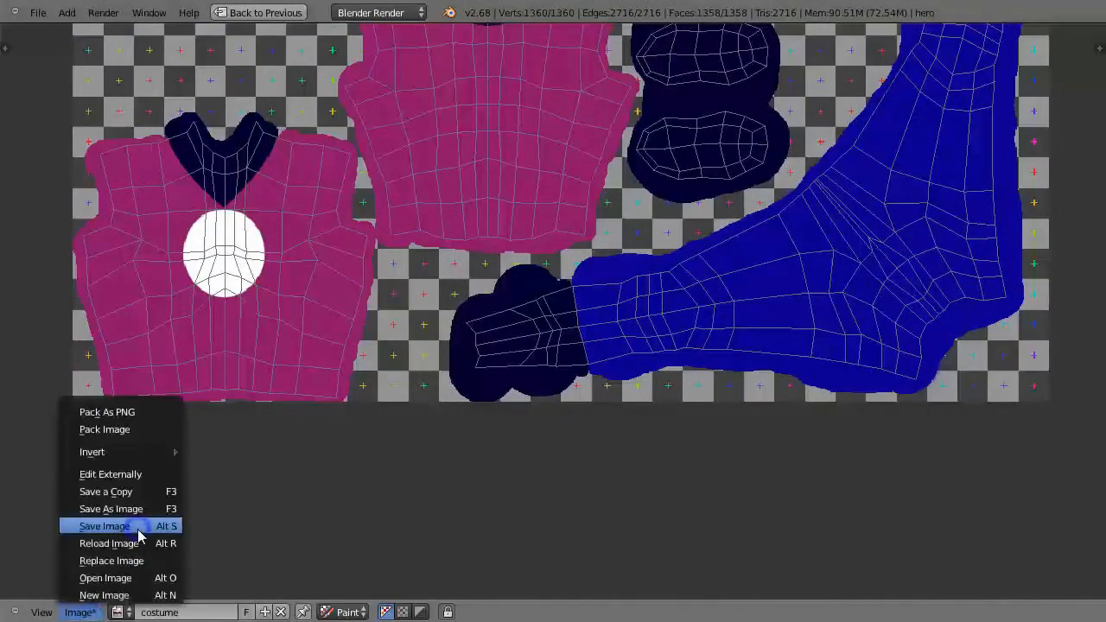
pyautogui.click(165, 527)
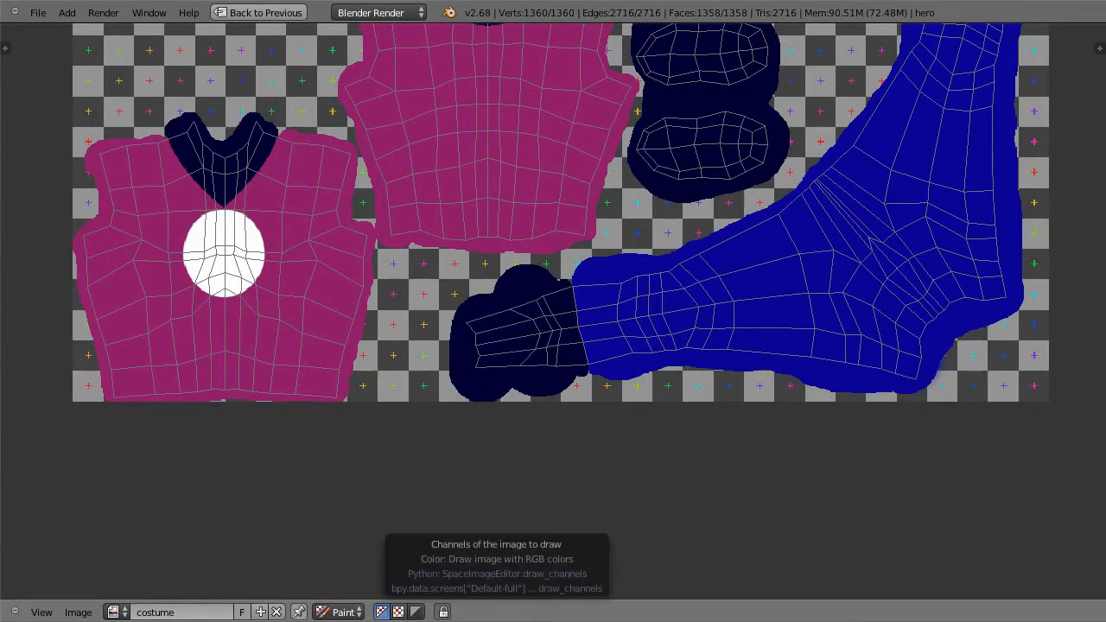
pyautogui.click(38, 12)
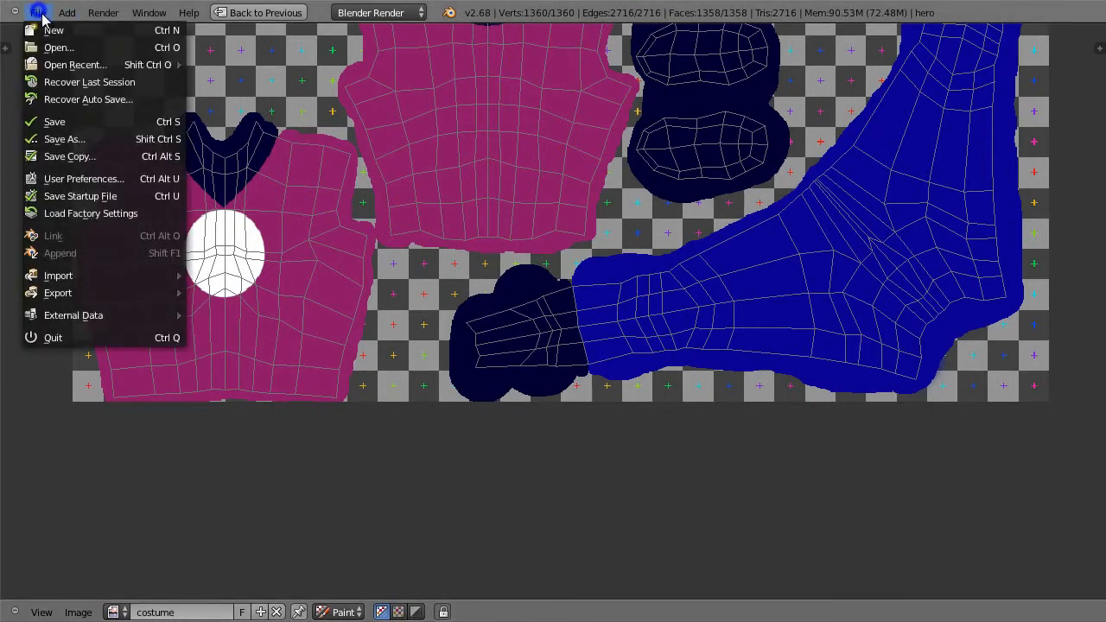
pyautogui.click(147, 139)
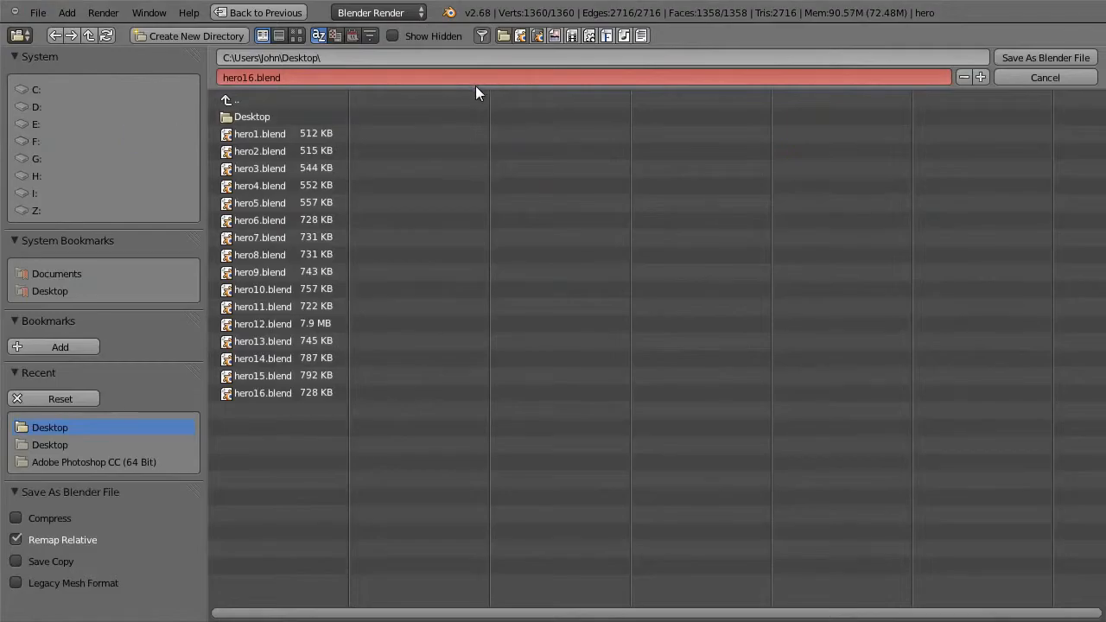
pyautogui.press('KP_Add')
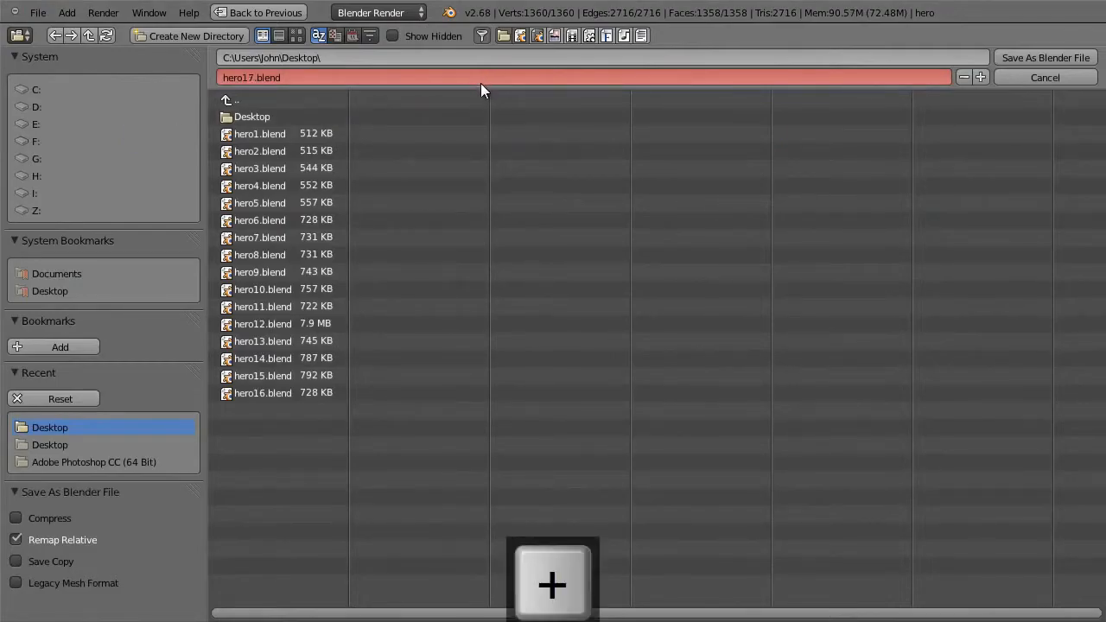
pyautogui.click(1041, 59)
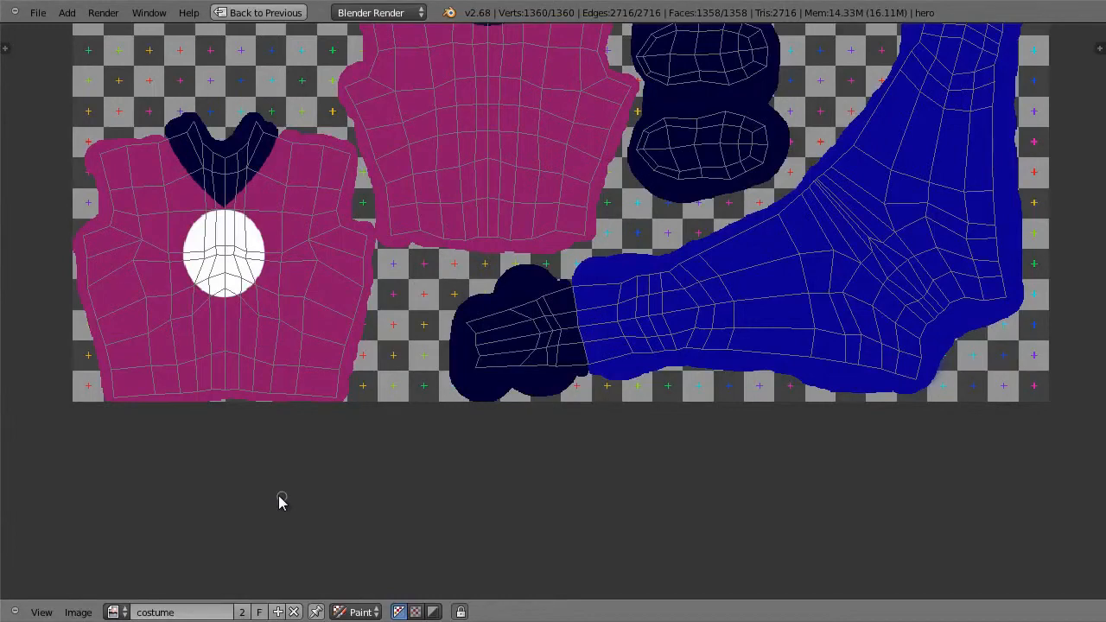
# Step: Restore the full screen layout and change the image editor back to the 3D View
pyautogui.hotkey('shift', 'space')
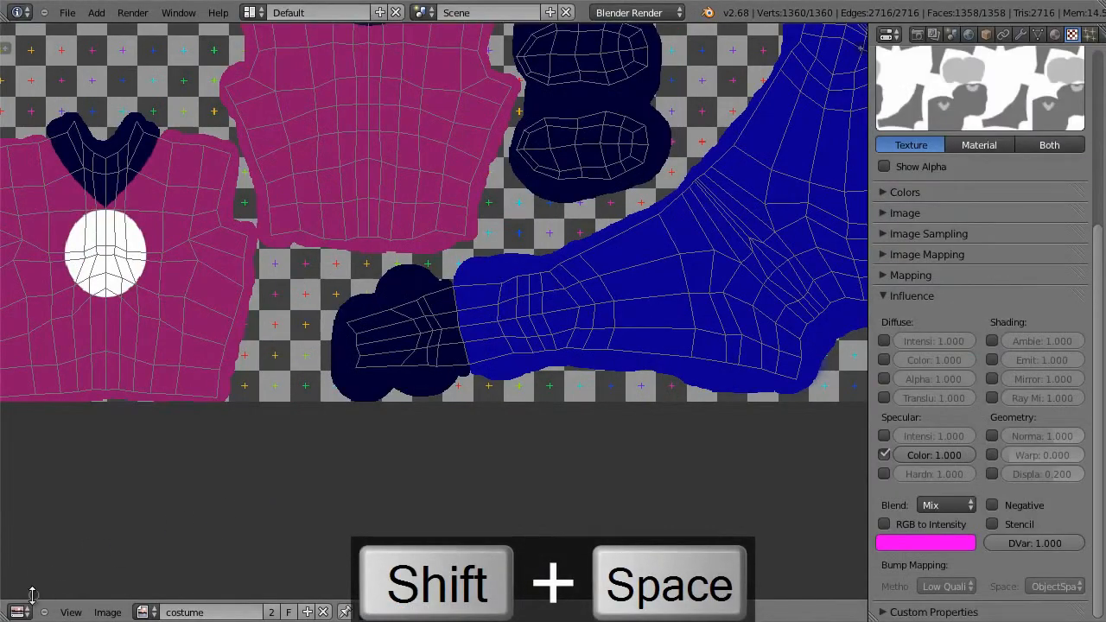
pyautogui.click(26, 613)
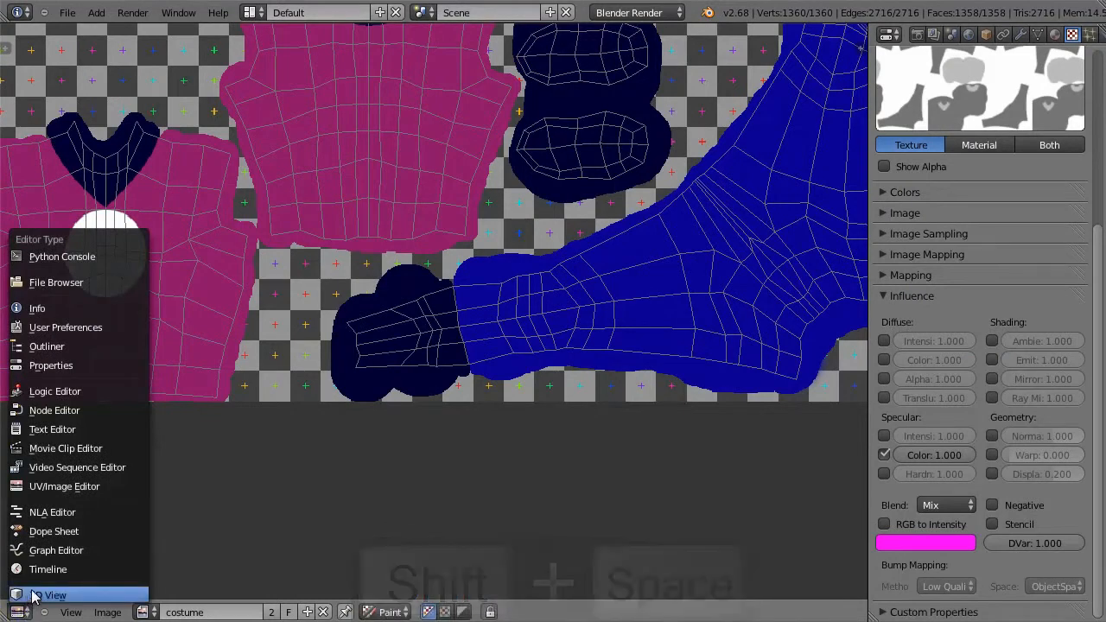
pyautogui.click(38, 594)
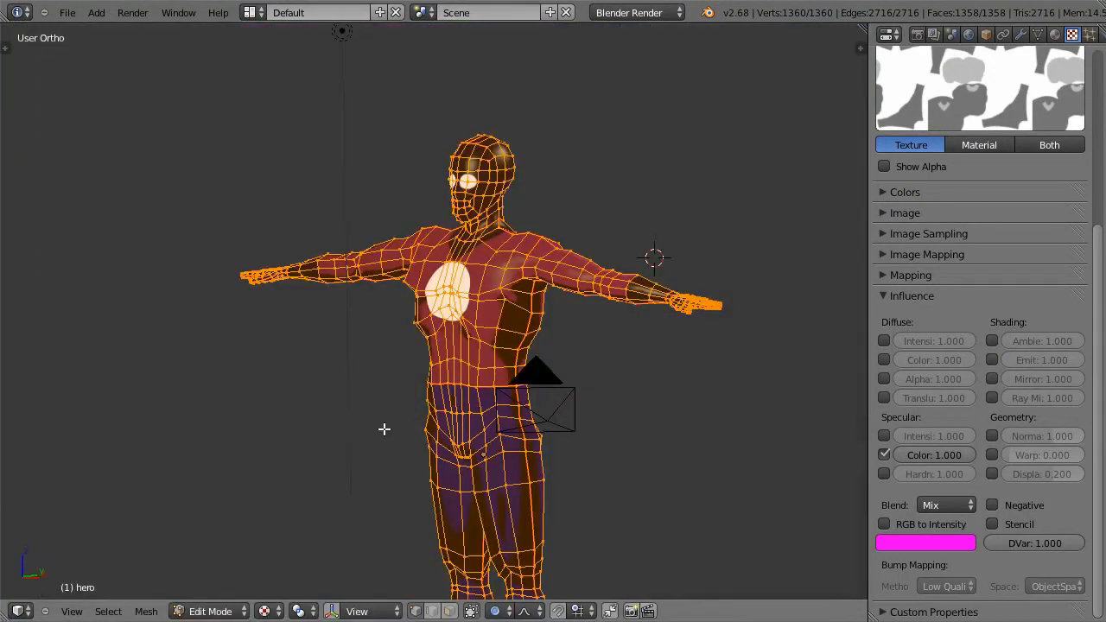
# Step: In front view, move the entire hero mesh up along the global Z axis by about 4.04 units
pyautogui.press('1')
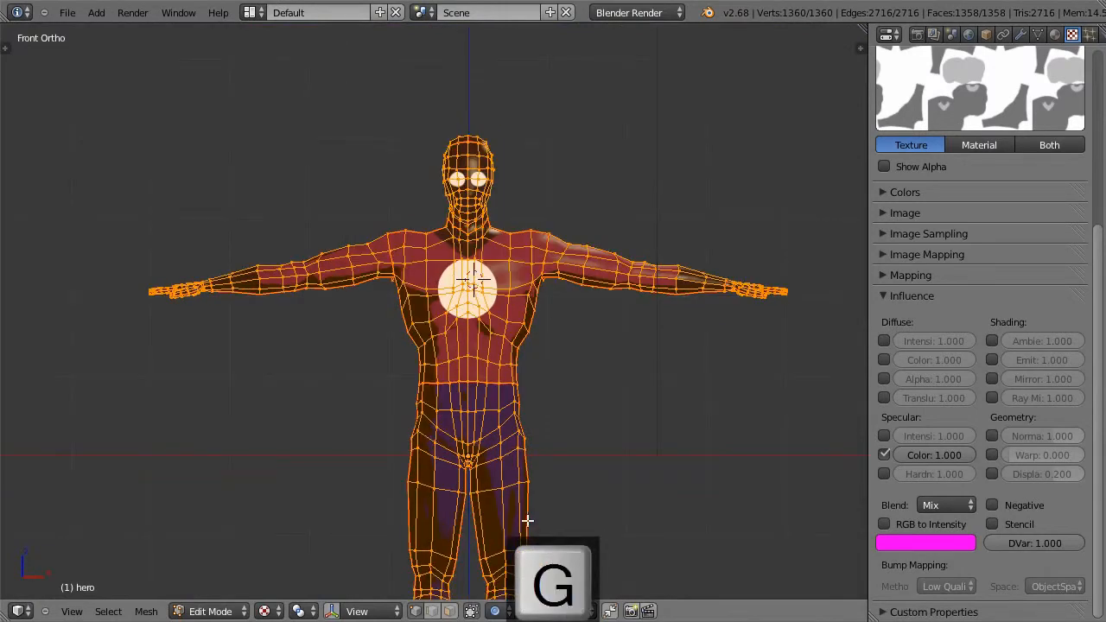
pyautogui.press('g')
pyautogui.press('z')
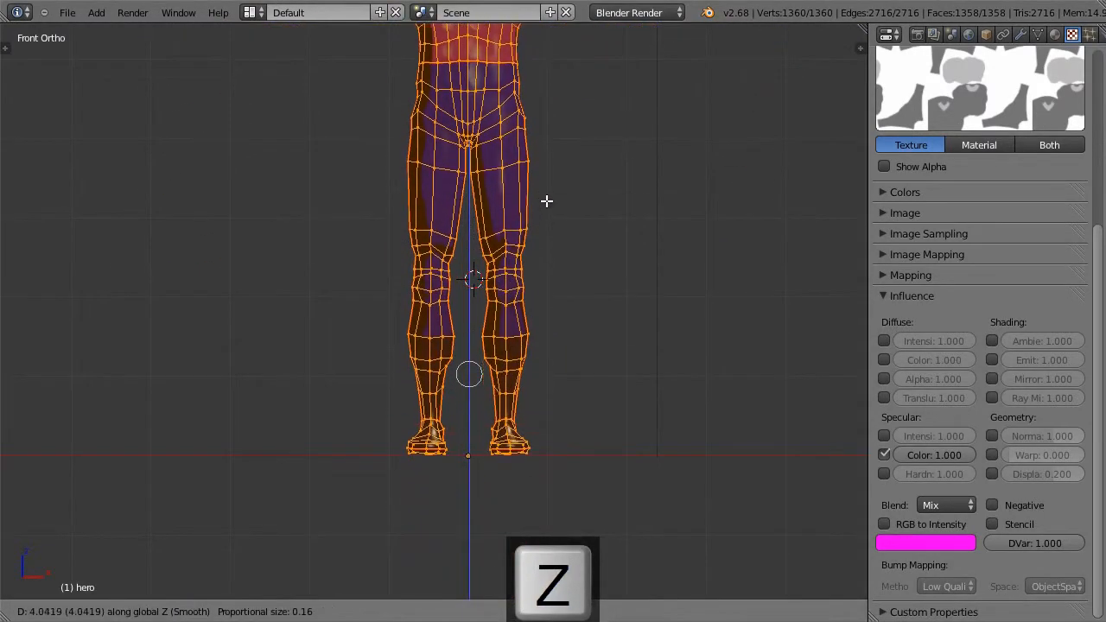
pyautogui.click(547, 203)
# Step: Nudge the hero mesh up about 0.0115 along Z so the soles of the feet sit on the ground line
pyautogui.hotkey('shift', 'b')
pyautogui.moveTo(339, 430); pyautogui.dragTo(570, 493)
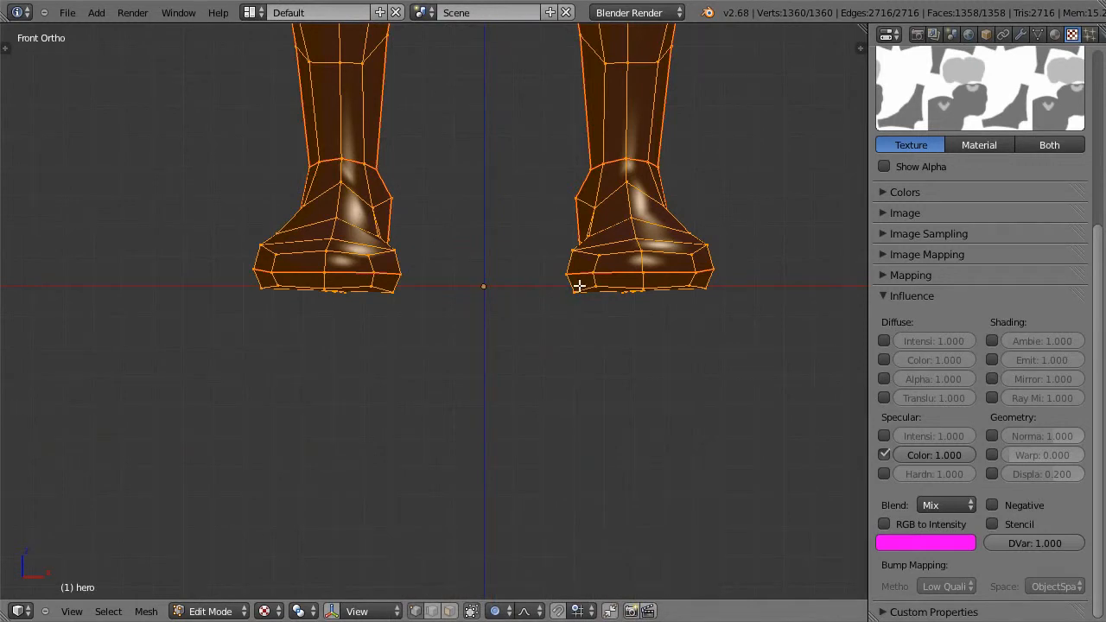
pyautogui.press('g')
pyautogui.press('z')
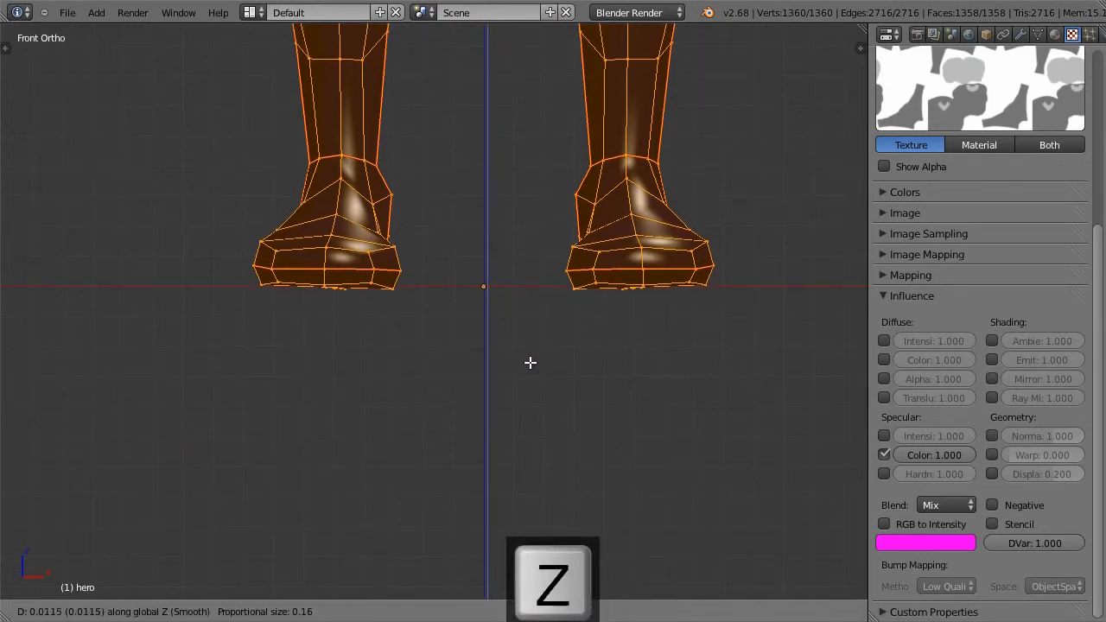
pyautogui.click(530, 363)
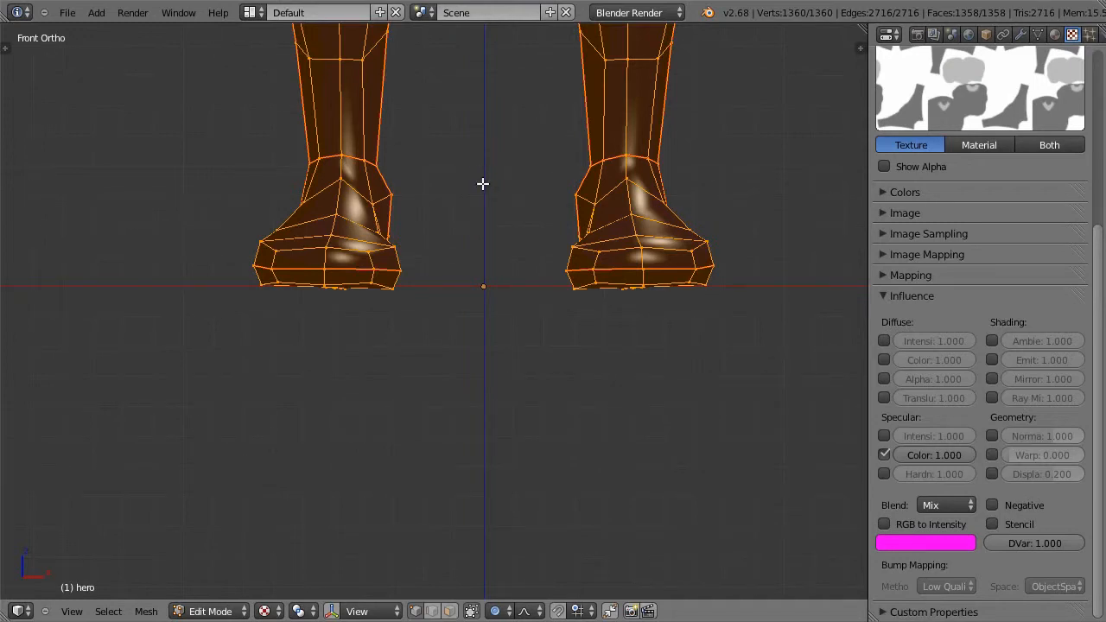
# Step: From the top view, box-select the small vertices at the wrist of one arm and display the mesh in solid shading
pyautogui.scroll(-6, 536, 329)
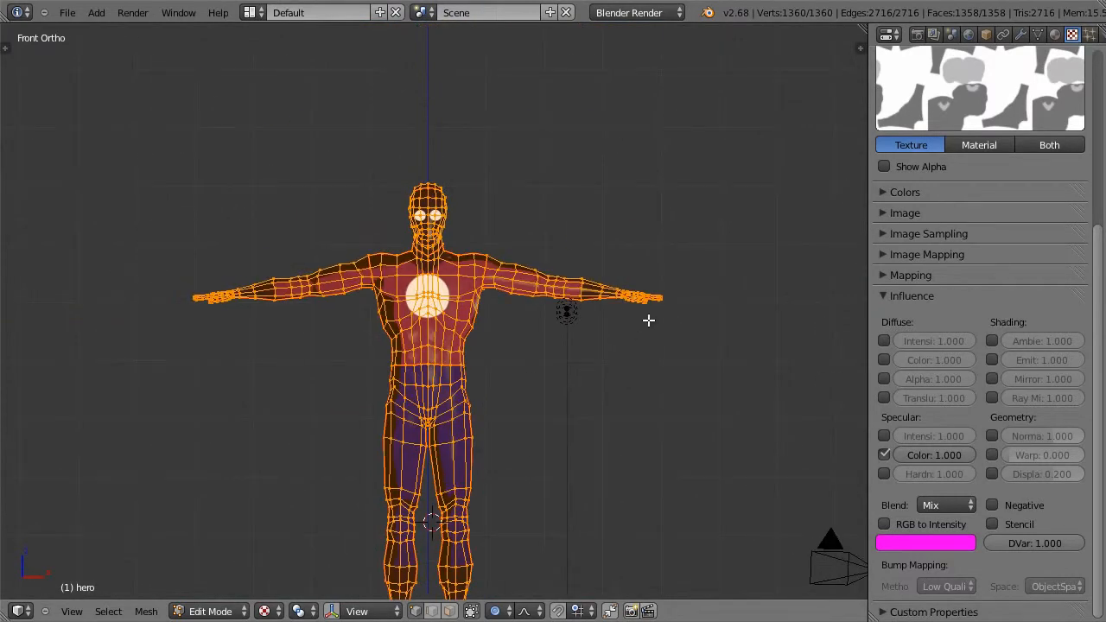
pyautogui.scroll(6, 686, 305)
pyautogui.moveTo(625, 323); pyautogui.dragTo(198, 405, button='middle')
pyautogui.press('KP_7')
pyautogui.keyDown('shift'); pyautogui.moveTo(439, 387); pyautogui.dragTo(417, 185, button='middle'); pyautogui.keyUp('shift')
pyautogui.scroll(6, 595, 262)
pyautogui.keyDown('shift'); pyautogui.moveTo(670, 204); pyautogui.dragTo(438, 296, button='middle'); pyautogui.keyUp('shift')
pyautogui.scroll(-2, 437, 296)
pyautogui.press('a')
pyautogui.press('b')
pyautogui.moveTo(496, 275); pyautogui.dragTo(532, 301)
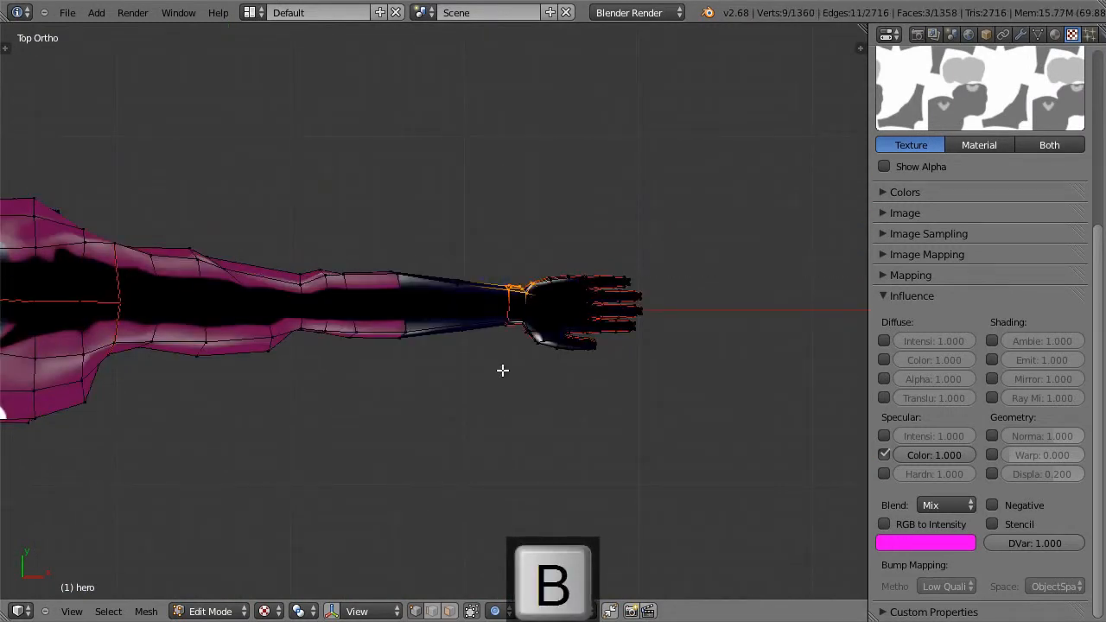
pyautogui.press('z')
pyautogui.press('z')
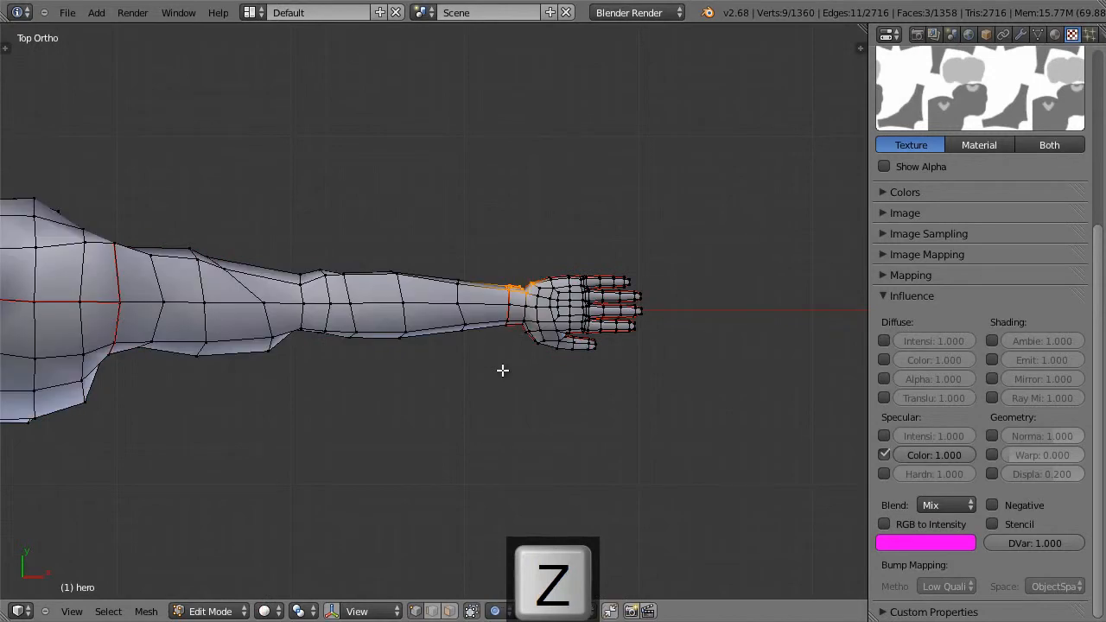
# Step: In back view, replace the selection with a box selection of the small nested faces around the wrist
pyautogui.hotkey('ctrl', '1')
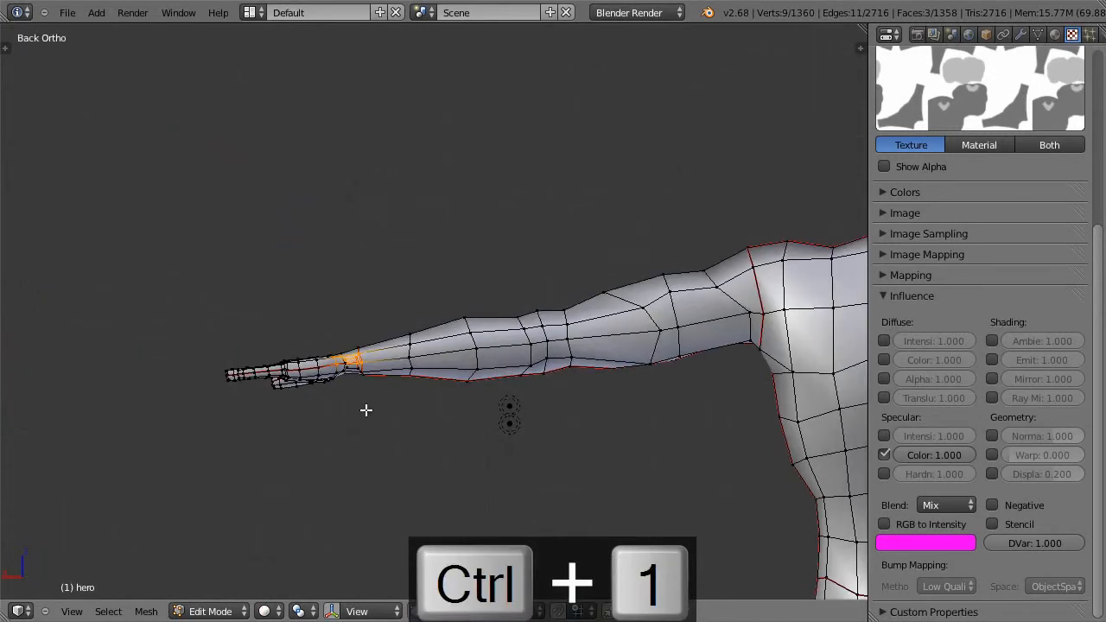
pyautogui.scroll(3, 304, 434)
pyautogui.keyDown('shift'); pyautogui.moveTo(303, 434); pyautogui.dragTo(486, 371, button='middle'); pyautogui.keyUp('shift')
pyautogui.scroll(1, 488, 373)
pyautogui.scroll(2, 488, 373)
pyautogui.press('a')
pyautogui.press('b')
pyautogui.moveTo(524, 331); pyautogui.dragTo(634, 390)
# Step: Split the 3D viewport in two and change one half to the UV/Image Editor
pyautogui.moveTo(866, 31); pyautogui.dragTo(442, 181)
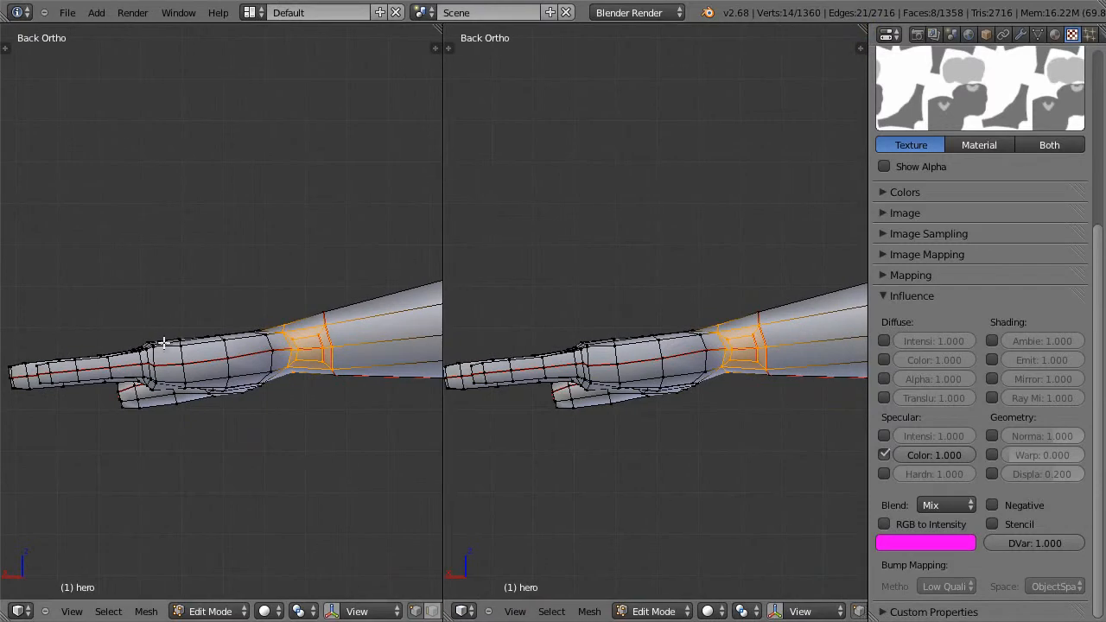
pyautogui.click(26, 610)
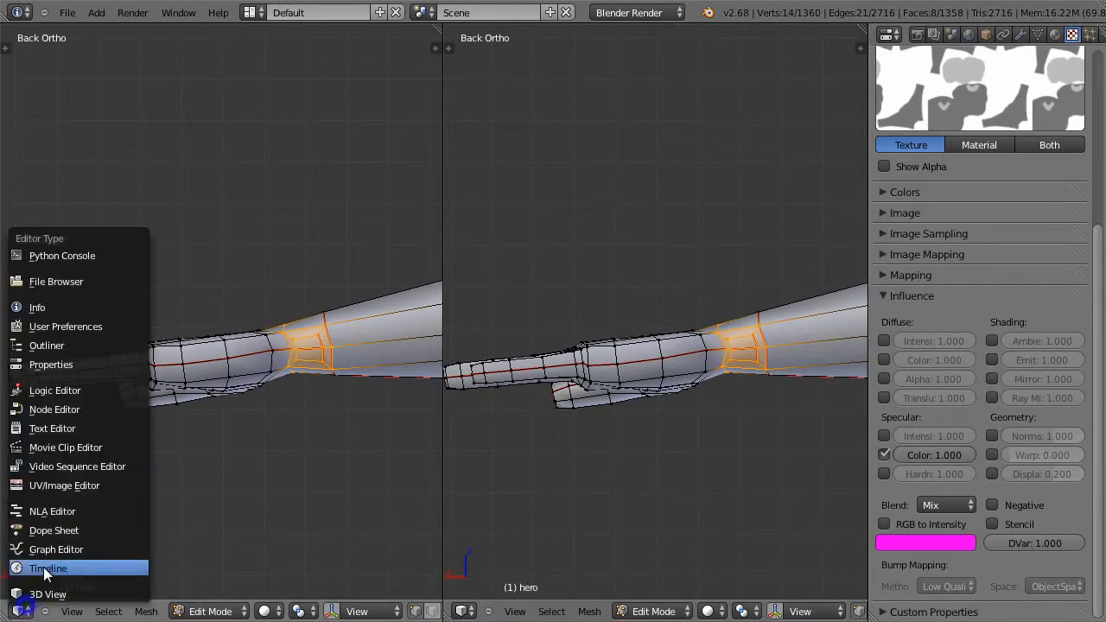
pyautogui.click(99, 485)
# Step: Change the costume image from Paint to View mode and sync the UV selection with the mesh selection
pyautogui.moveTo(363, 235); pyautogui.dragTo(101, 598, button='middle')
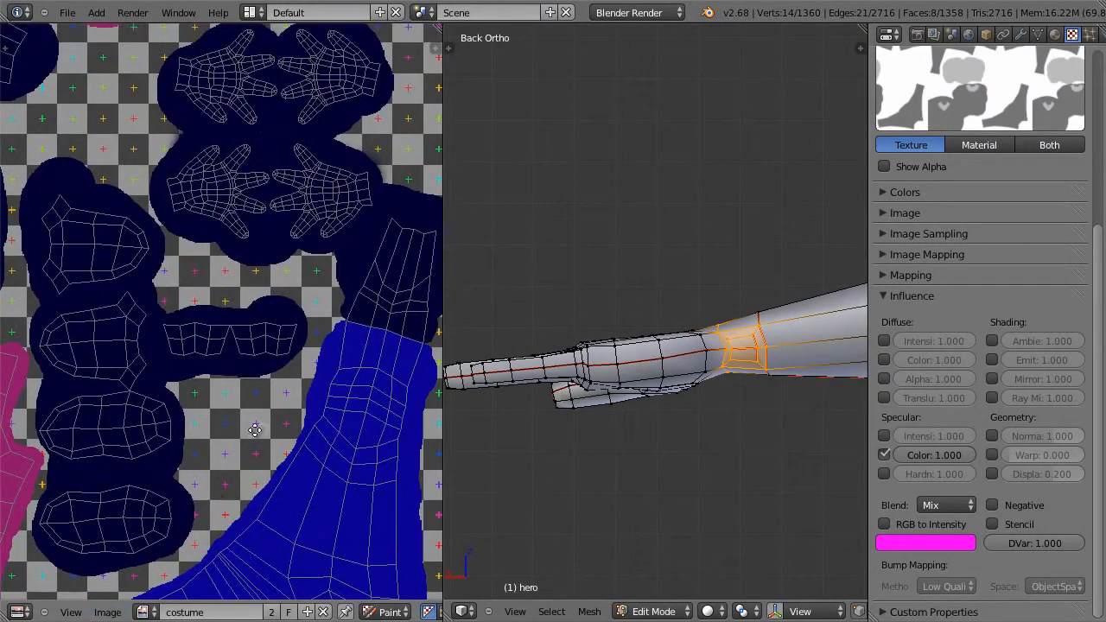
pyautogui.moveTo(269, 428); pyautogui.dragTo(179, 434, button='middle')
pyautogui.click(386, 611)
pyautogui.click(389, 595)
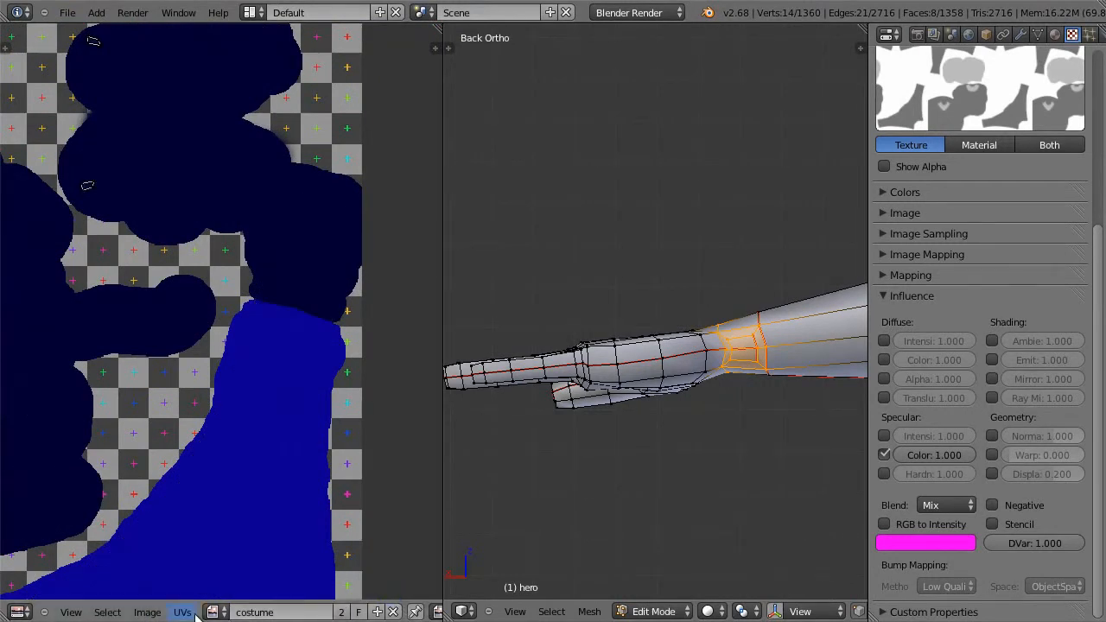
pyautogui.moveTo(199, 612); pyautogui.dragTo(49, 611, button='middle')
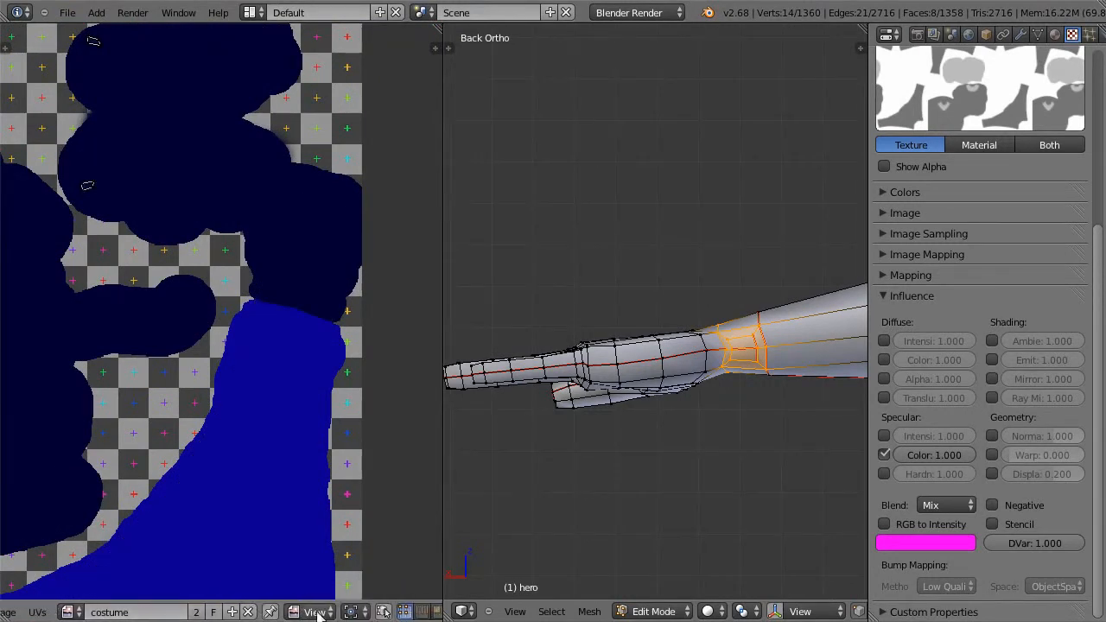
pyautogui.click(382, 611)
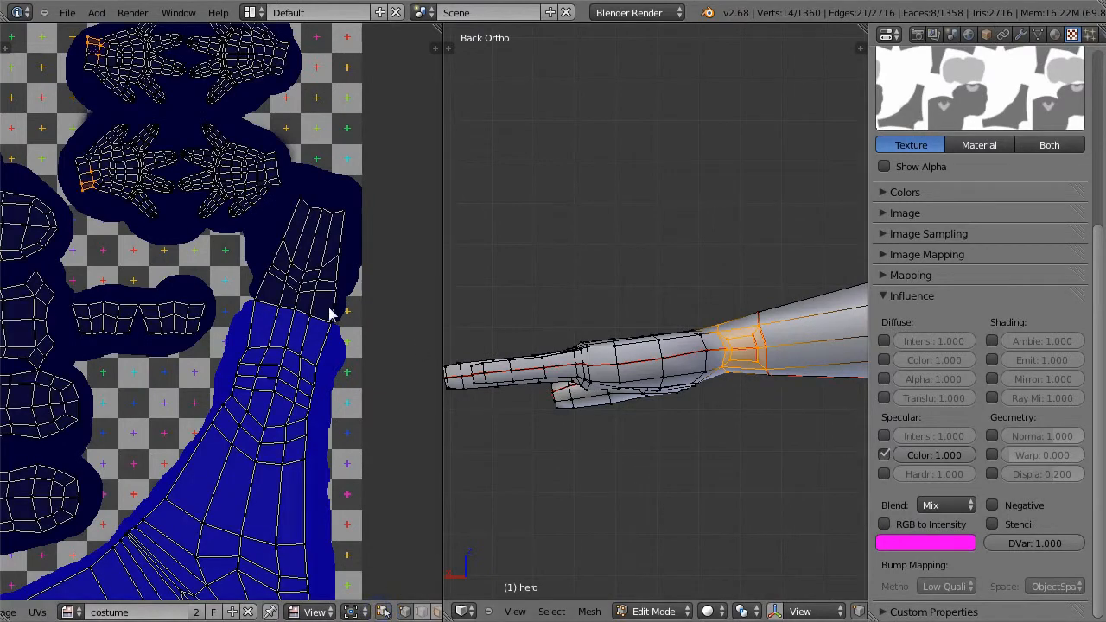
# Step: Widen the 3D view, switch to face selection and select the upper inset face on the side of the wrist
pyautogui.scroll(2, 786, 344)
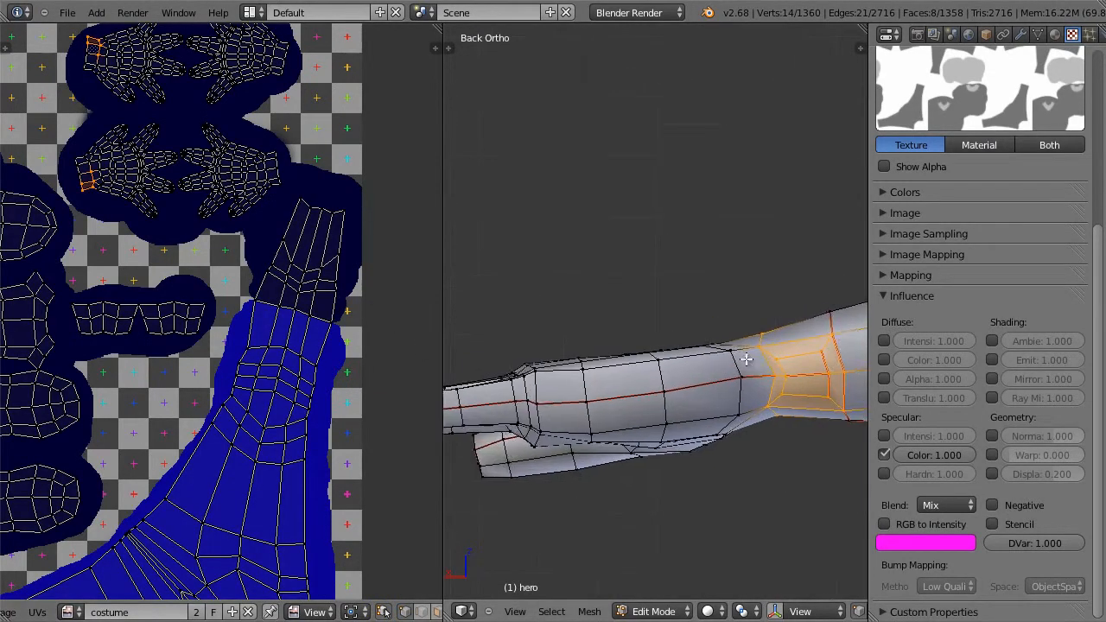
pyautogui.scroll(1, 764, 360)
pyautogui.keyDown('shift'); pyautogui.moveTo(817, 363); pyautogui.dragTo(652, 326, button='middle'); pyautogui.keyUp('shift')
pyautogui.scroll(1, 663, 316)
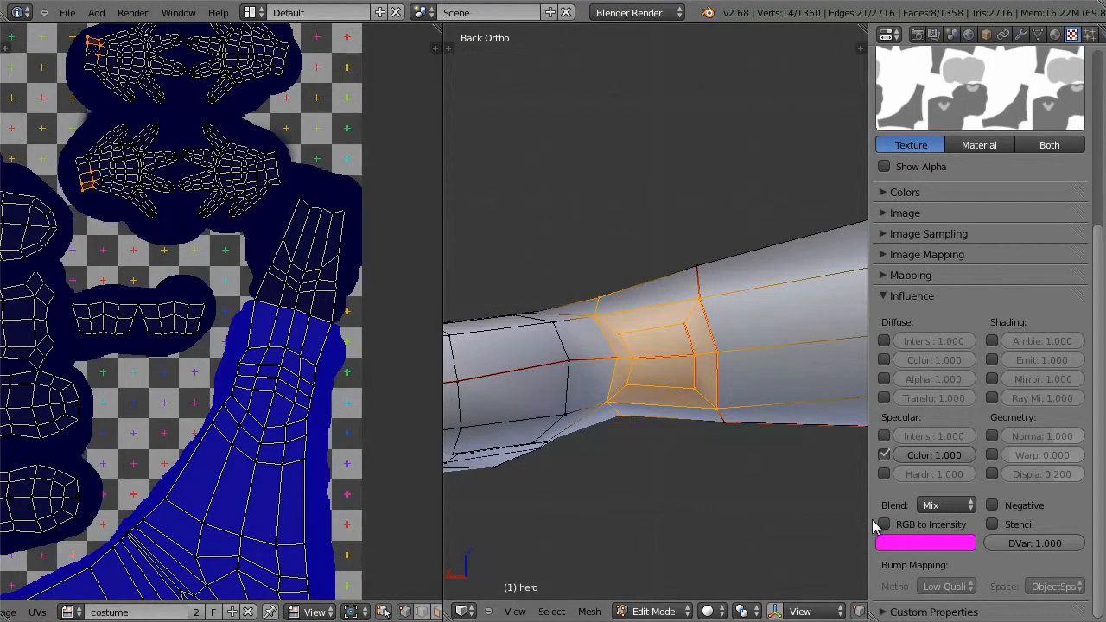
pyautogui.moveTo(867, 518); pyautogui.dragTo(931, 522)
pyautogui.click(892, 612)
pyautogui.rightClick(682, 341)
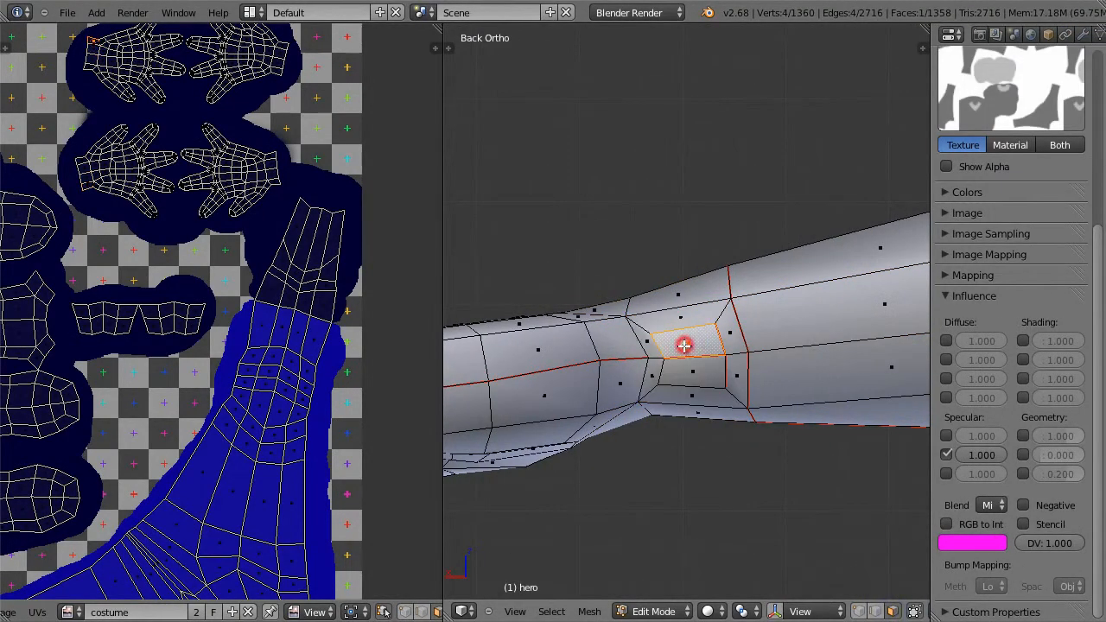
# Step: Examine where the upper wrist inset face and its small neighbouring faces lie on the hand and forearm UV islands
pyautogui.moveTo(215, 94); pyautogui.dragTo(284, 311, button='middle')
pyautogui.scroll(4, 174, 232)
pyautogui.moveTo(93, 173); pyautogui.dragTo(105, 318, button='middle')
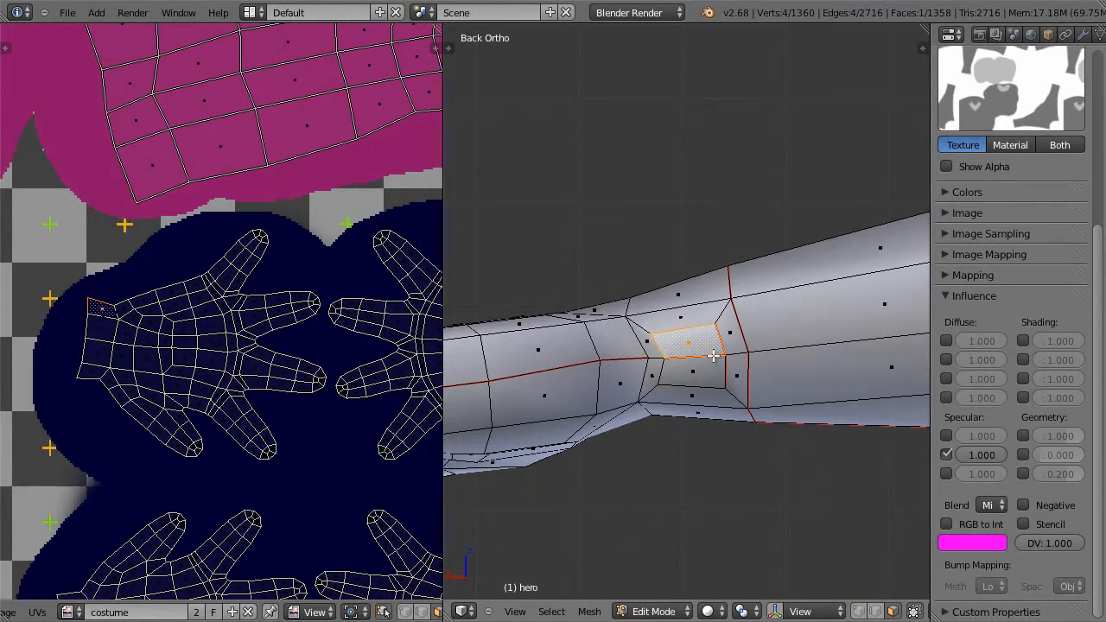
pyautogui.rightClick(650, 343)
pyautogui.rightClick(660, 323)
pyautogui.rightClick(728, 333)
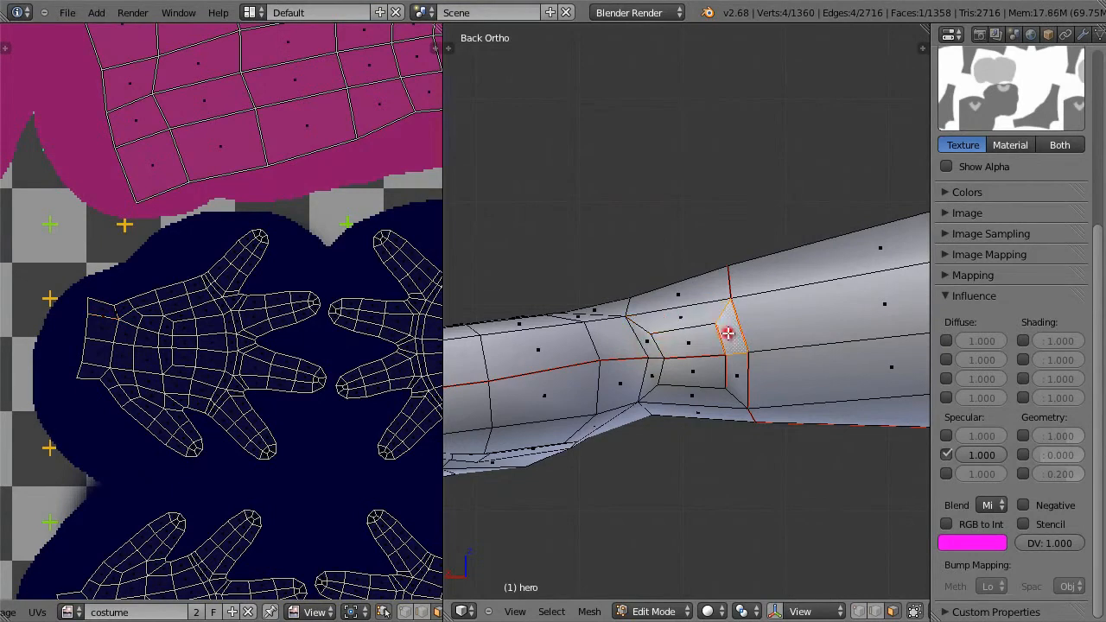
pyautogui.rightClick(648, 340)
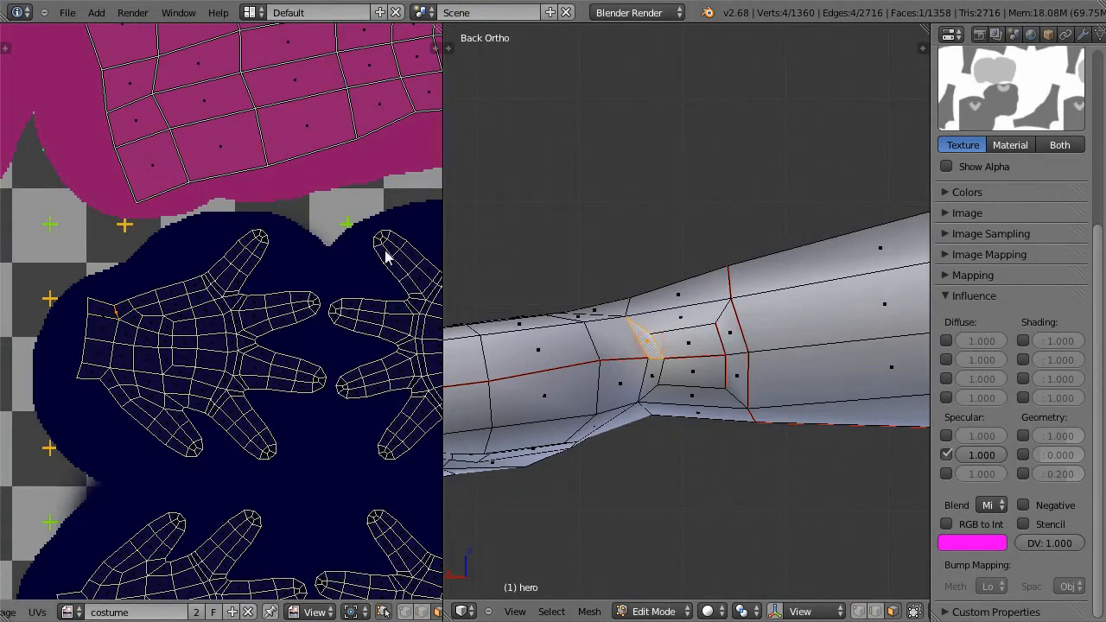
# Step: Enlarge the UV editor and examine where the lower small faces around the wrist inset lie on the UV islands
pyautogui.moveTo(447, 236); pyautogui.dragTo(640, 242)
pyautogui.moveTo(580, 246); pyautogui.dragTo(380, 401, button='middle')
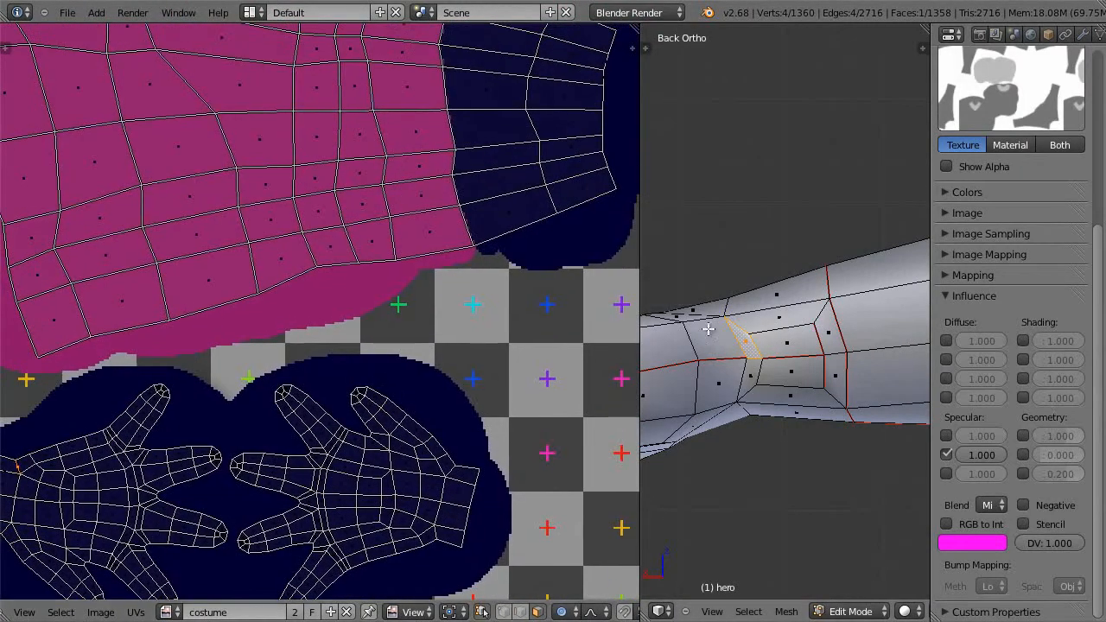
pyautogui.rightClick(752, 373)
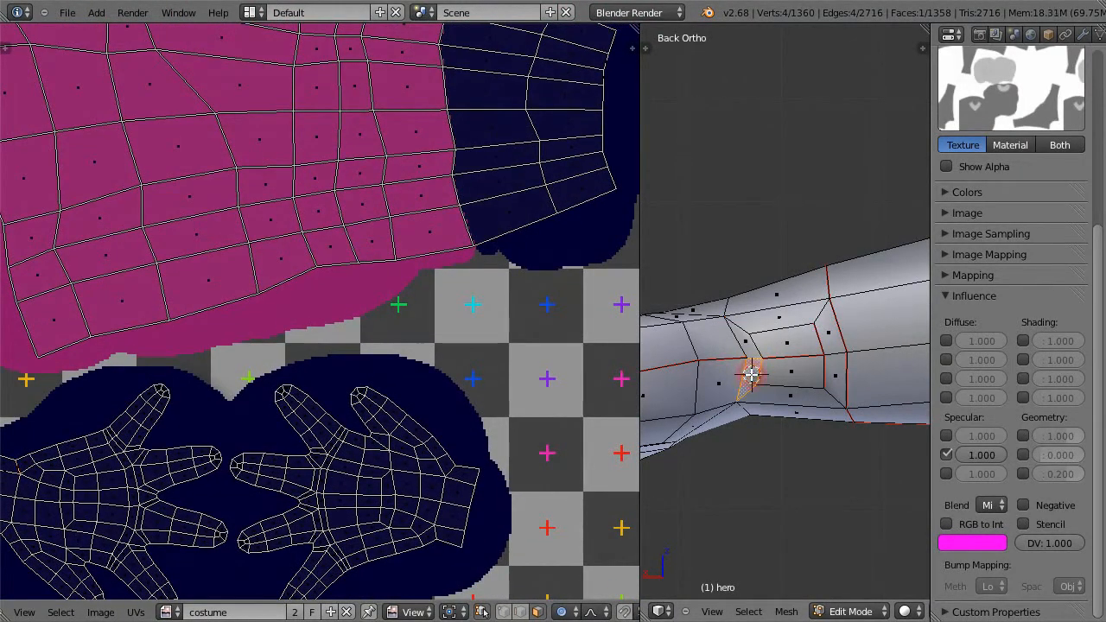
pyautogui.rightClick(760, 397)
pyautogui.rightClick(830, 371)
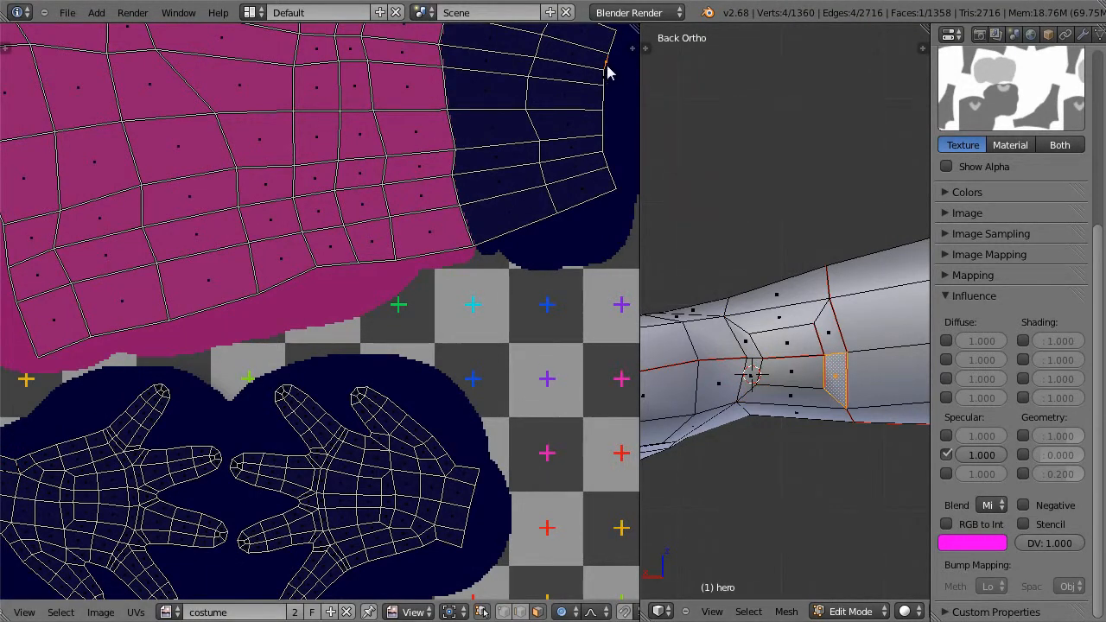
pyautogui.rightClick(766, 398)
pyautogui.moveTo(313, 456); pyautogui.dragTo(418, 179, button='middle')
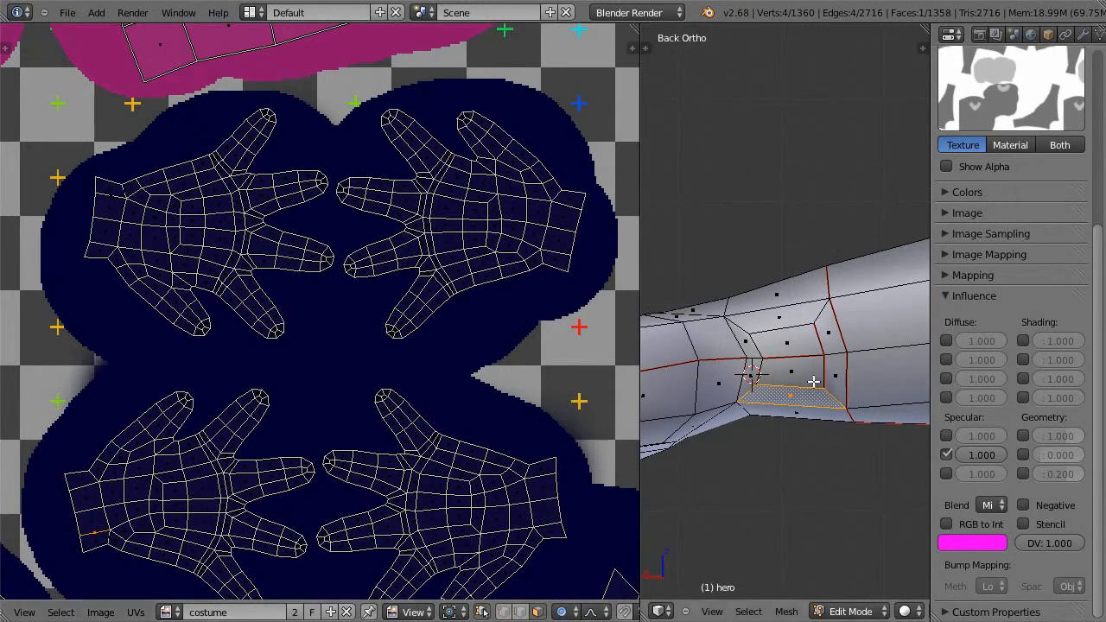
# Step: Try adding an edge loop around the forearm just above the wrist, and undo it
pyautogui.scroll(-2, 815, 383)
pyautogui.keyDown('shift'); pyautogui.moveTo(832, 378); pyautogui.dragTo(697, 417, button='middle'); pyautogui.keyUp('shift')
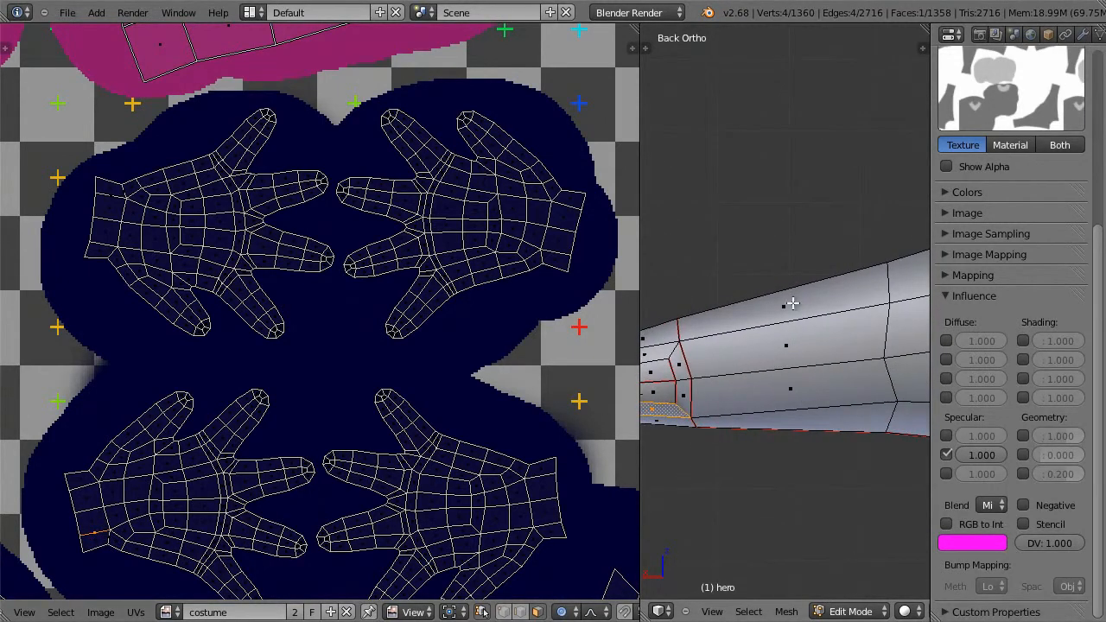
pyautogui.moveTo(568, 192); pyautogui.dragTo(288, 596, button='middle')
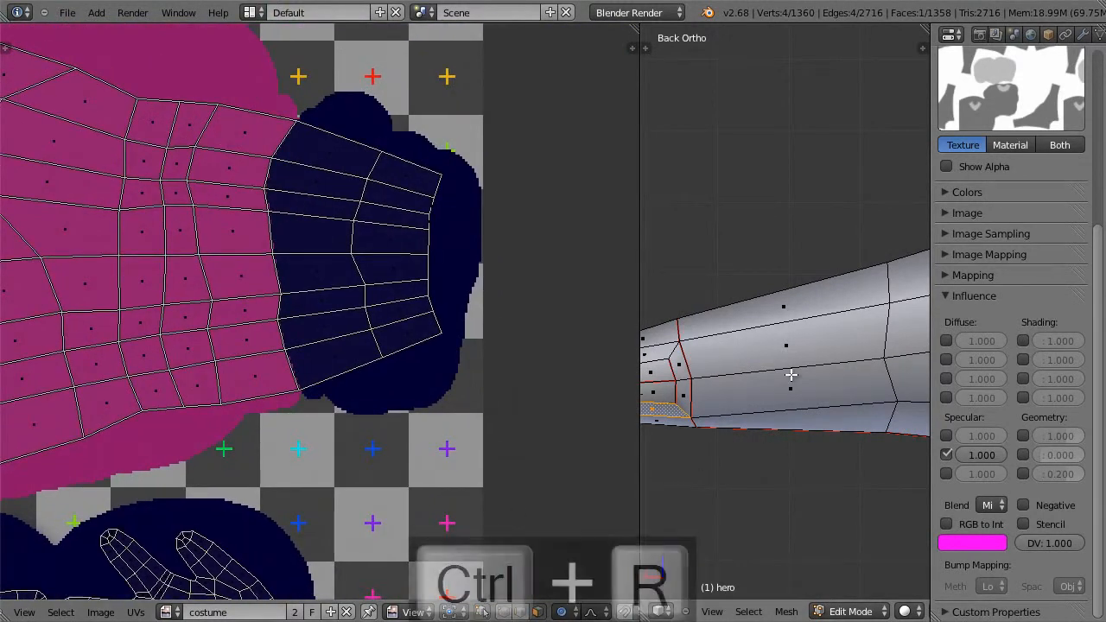
pyautogui.hotkey('ctrl', 'r')
pyautogui.click(783, 367)
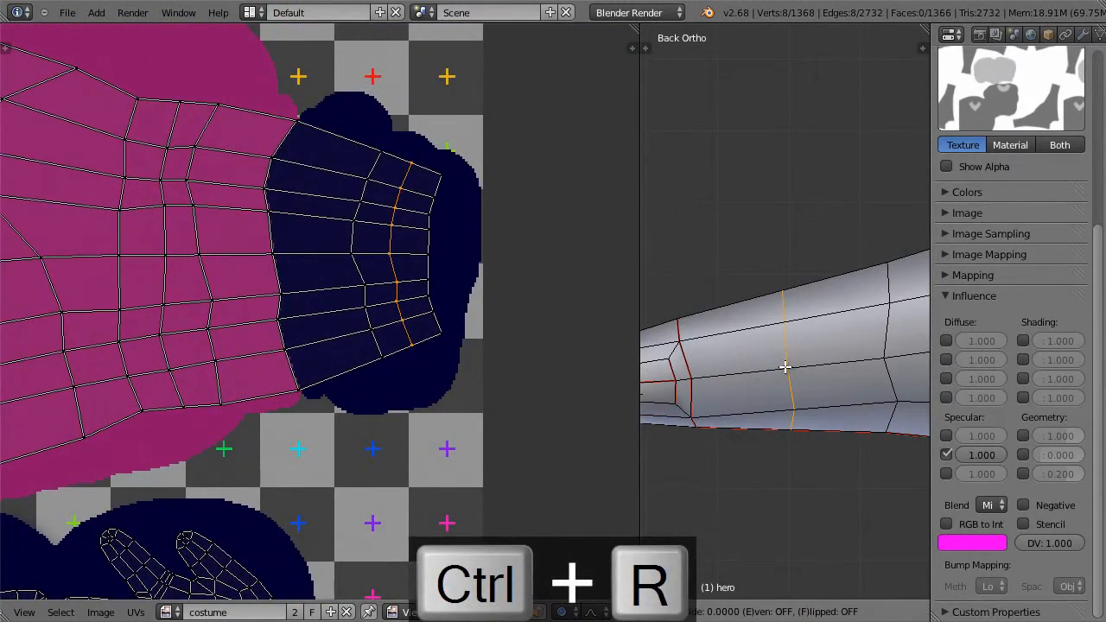
pyautogui.click(780, 374)
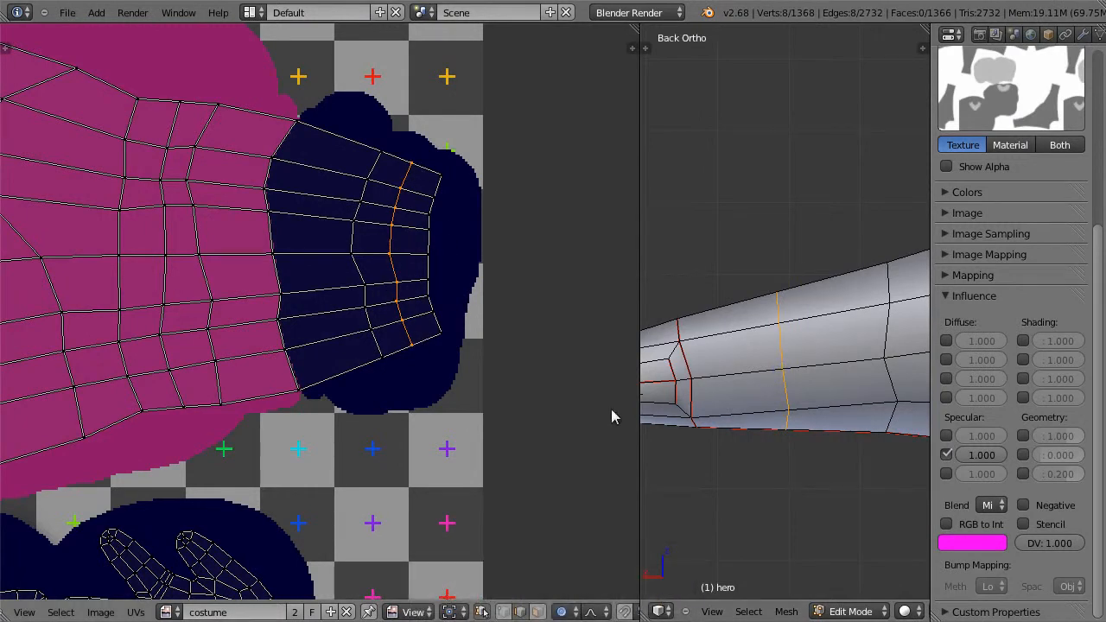
pyautogui.hotkey('ctrl', 'z')
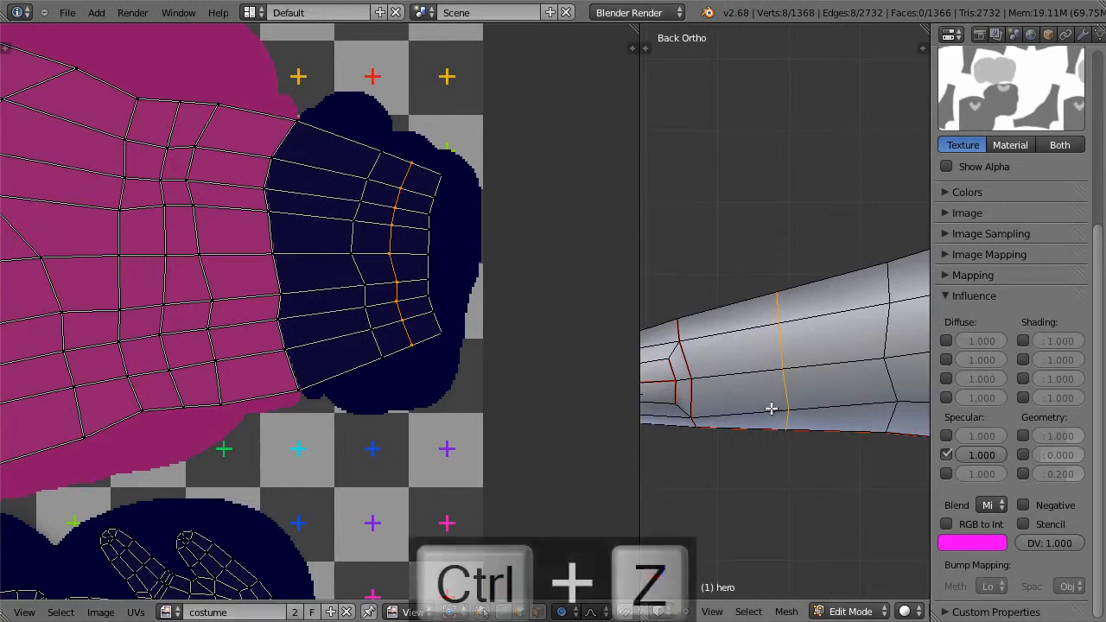
# Step: Select the narrow lower face on the hand side of the wrist inset and examine its place on the hand's UV island
pyautogui.moveTo(707, 423); pyautogui.dragTo(649, 444, button='middle')
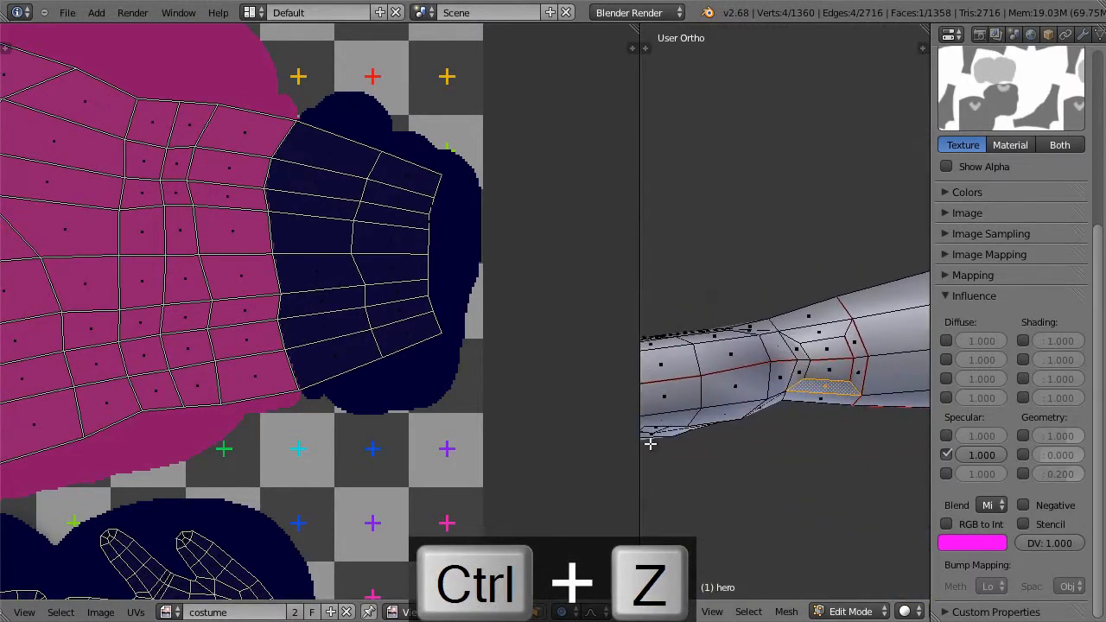
pyautogui.rightClick(802, 374)
pyautogui.moveTo(424, 439); pyautogui.dragTo(520, 122, button='middle')
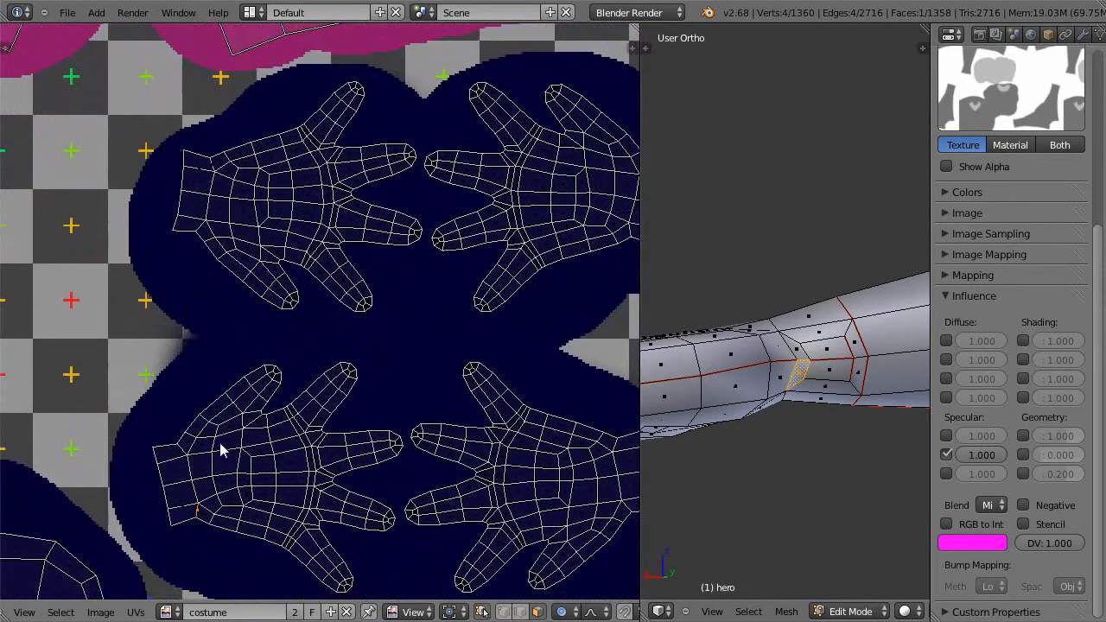
pyautogui.scroll(4, 207, 515)
pyautogui.moveTo(210, 501); pyautogui.dragTo(460, 76, button='middle')
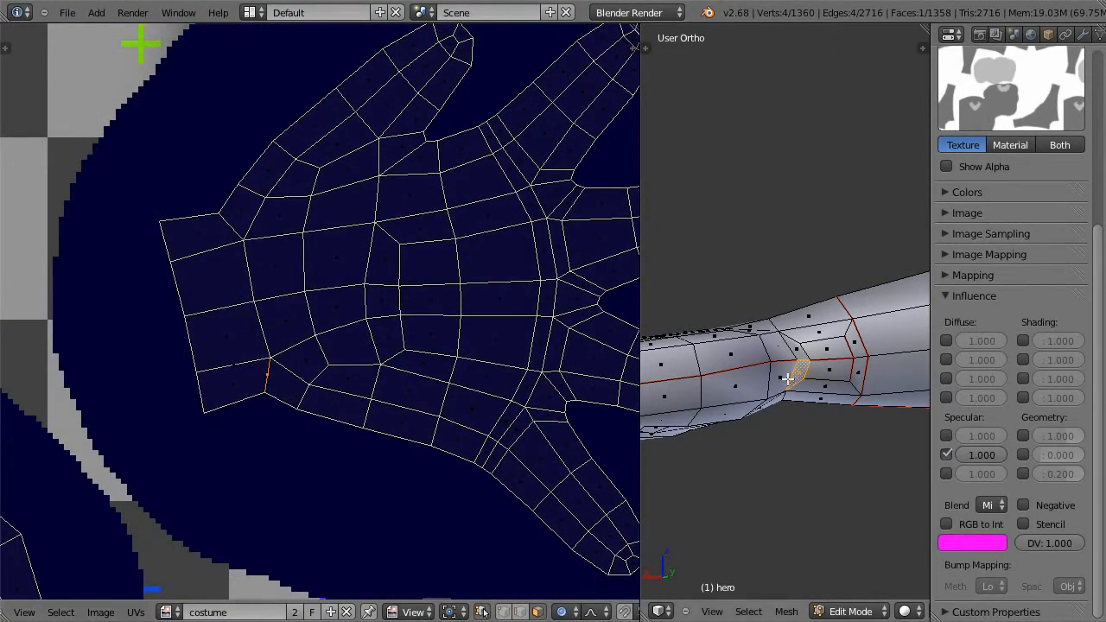
# Step: Zoom in on the wrist and, in vertex selection, merge the inset's lower inner corner into its outer corner using At Last
pyautogui.moveTo(816, 381)
pyautogui.mouseDown(button='middle')
pyautogui.moveTo(772, 389)
pyautogui.moveTo(814, 385)
pyautogui.mouseUp(button='middle')
pyautogui.hotkey('shift', 'b')
pyautogui.moveTo(763, 296); pyautogui.dragTo(896, 432)
pyautogui.moveTo(637, 388); pyautogui.dragTo(357, 405)
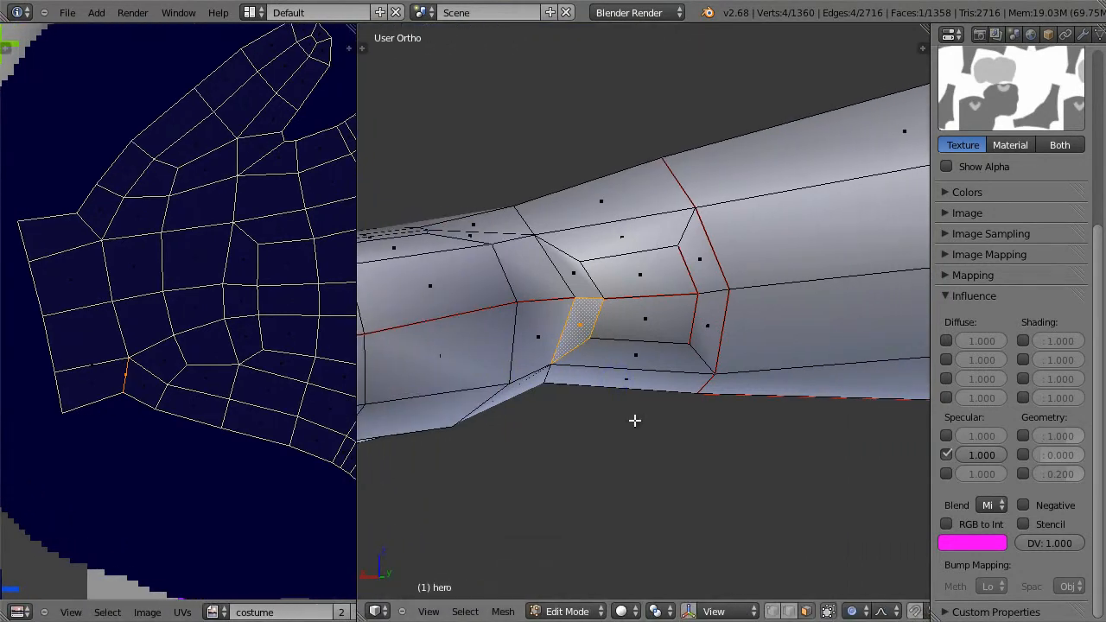
pyautogui.click(771, 612)
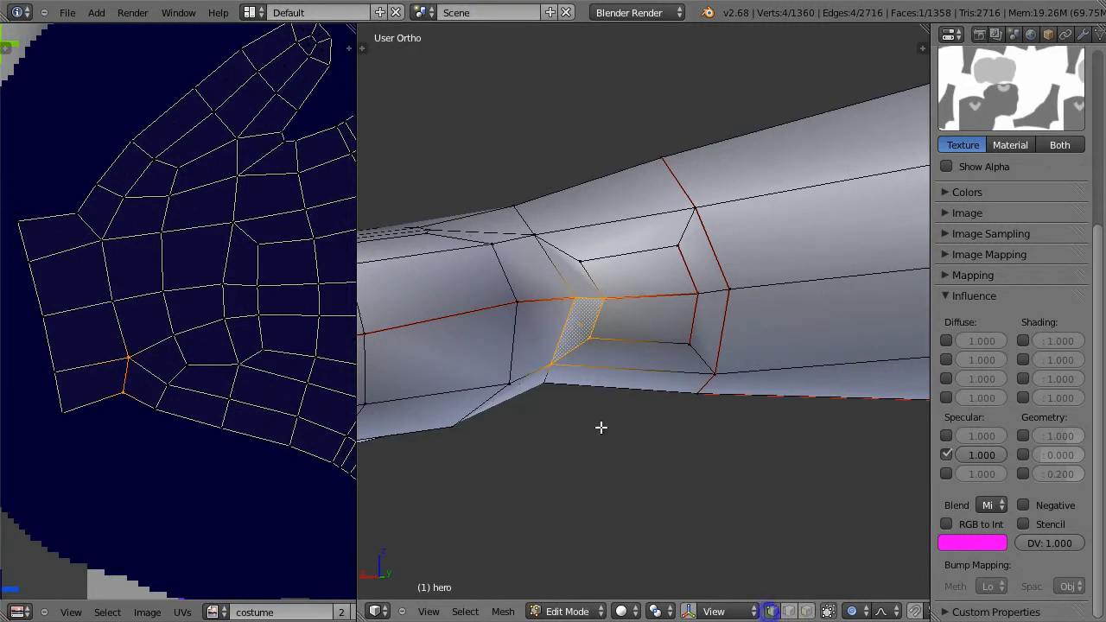
pyautogui.rightClick(590, 335)
pyautogui.keyDown('shift'); pyautogui.rightClick(552, 364); pyautogui.keyUp('shift')
pyautogui.press('w')
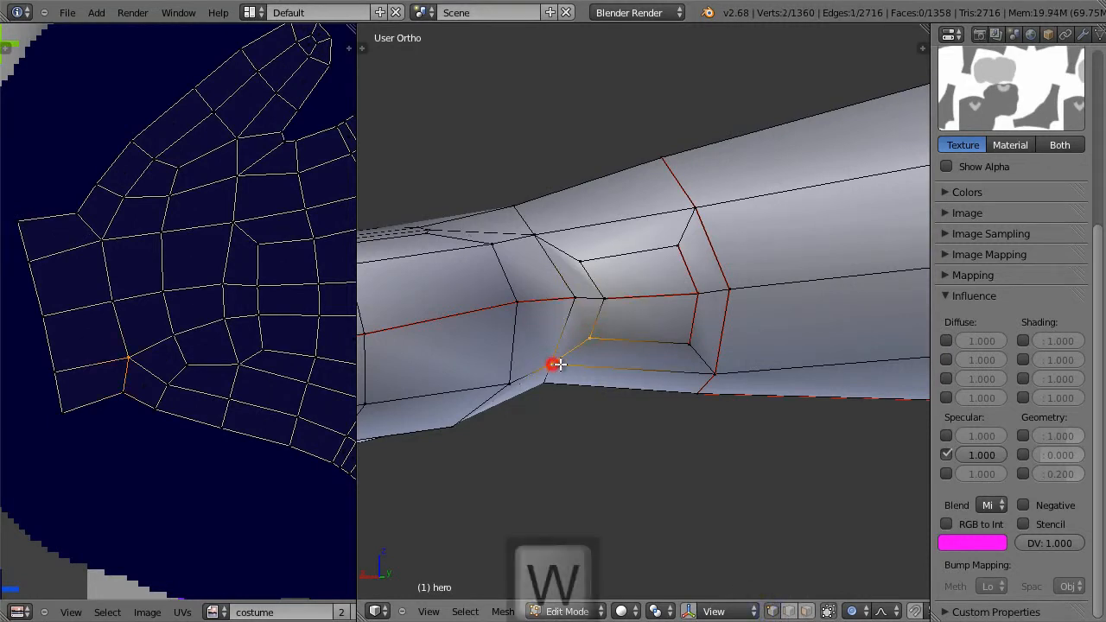
pyautogui.click(601, 264)
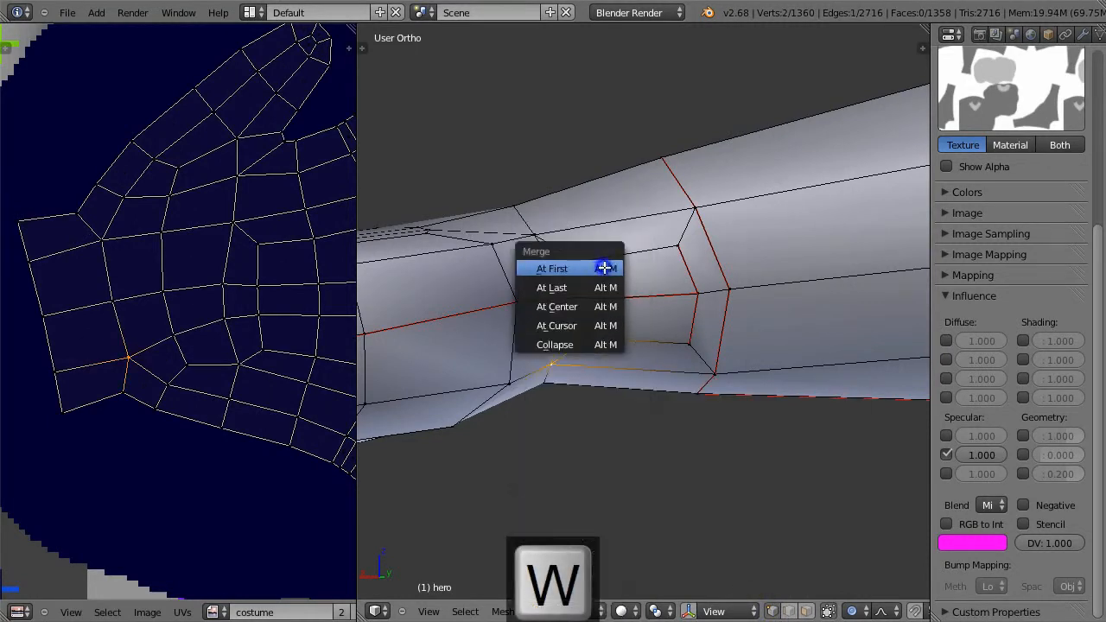
pyautogui.click(602, 288)
# Step: Merge the inset's middle inner vertex on the hand side into the neighbouring outer vertex on the seam using At Last
pyautogui.rightClick(602, 298)
pyautogui.keyDown('shift'); pyautogui.rightClick(573, 298); pyautogui.keyUp('shift')
pyautogui.press('w')
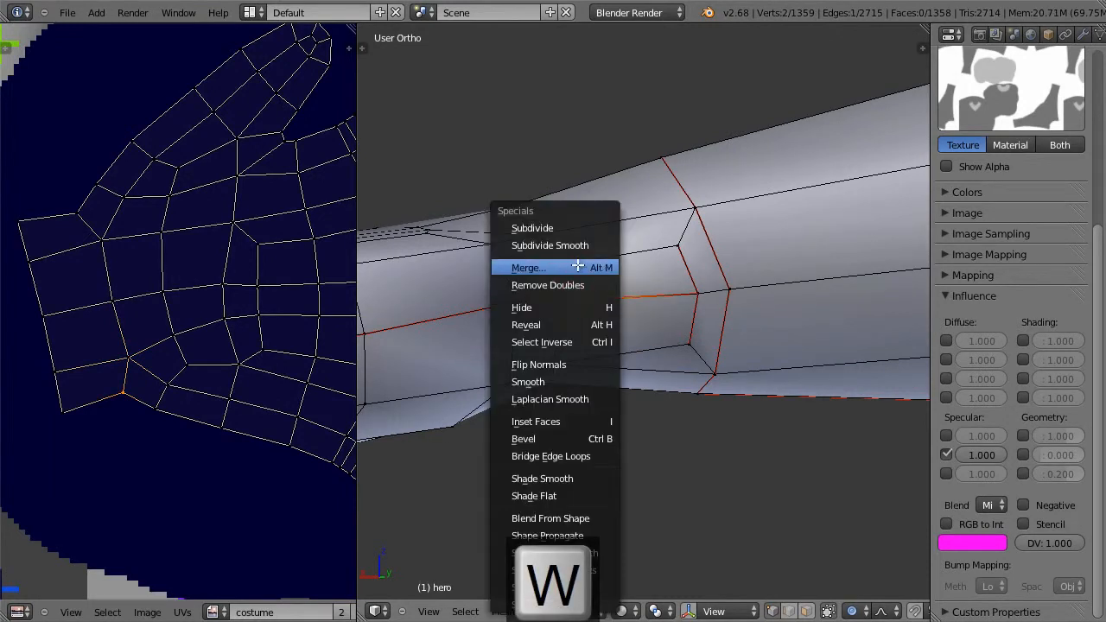
pyautogui.click(575, 267)
pyautogui.click(566, 267)
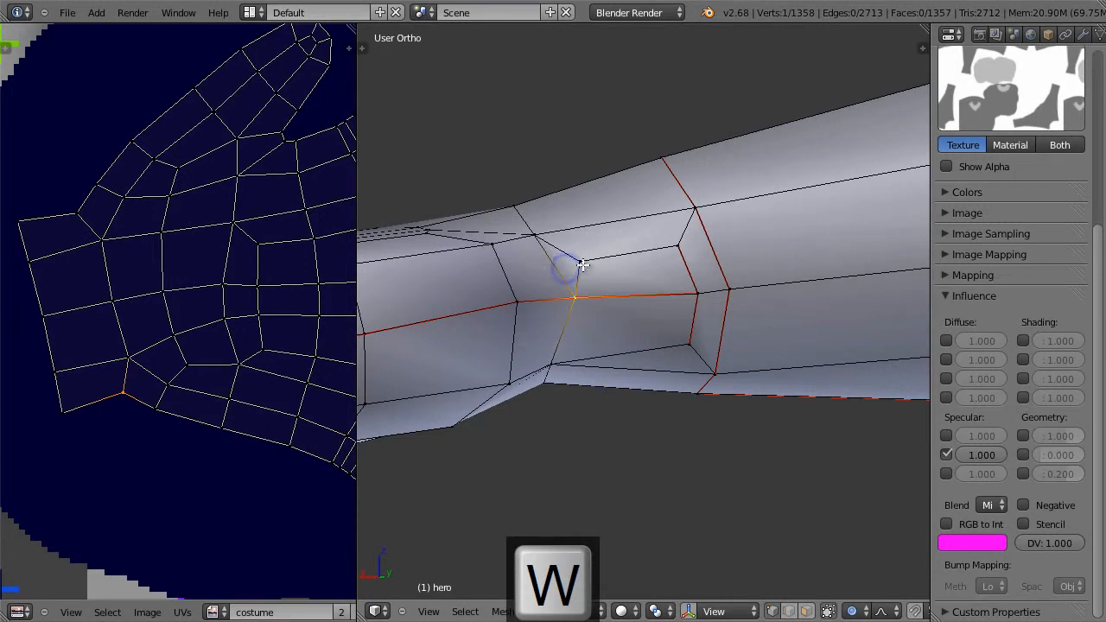
# Step: Merge the inset's upper inner vertex on the hand side of the wrist into its neighbouring outer vertex using At Last
pyautogui.keyDown('shift'); pyautogui.rightClick(580, 260); pyautogui.keyUp('shift')
pyautogui.rightClick(534, 233)
pyautogui.keyDown('shift'); pyautogui.rightClick(581, 257); pyautogui.keyUp('shift')
pyautogui.keyDown('shift'); pyautogui.rightClick(534, 234); pyautogui.keyUp('shift')
pyautogui.press('w')
pyautogui.click(557, 239)
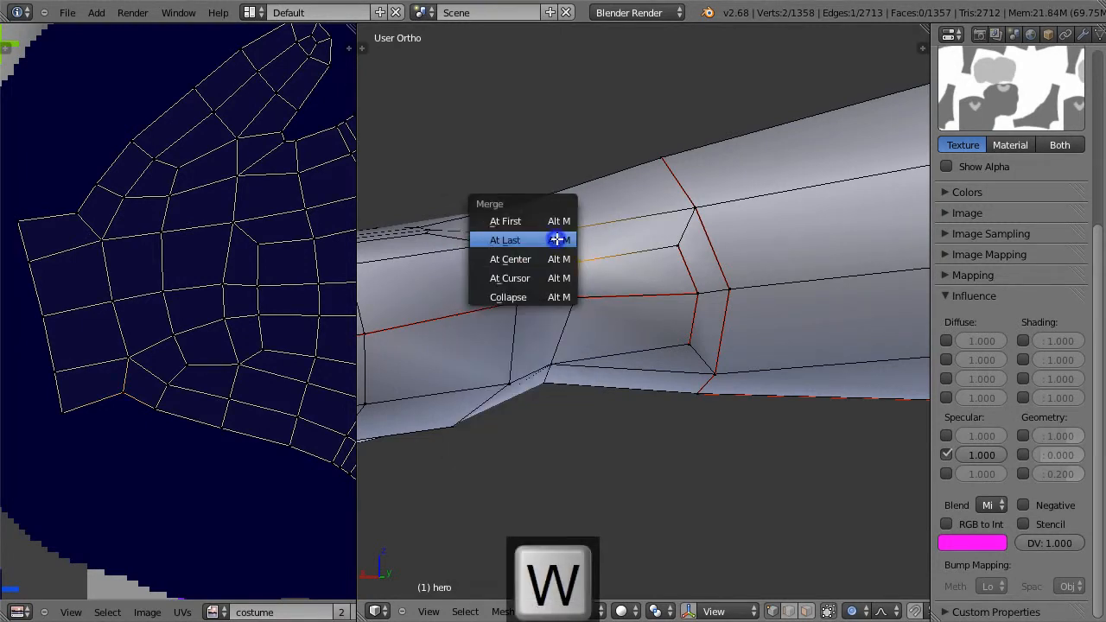
pyautogui.click(557, 239)
# Step: Merge the inset's upper inner corner on the forearm side into the adjacent outer seam corner using At Last
pyautogui.rightClick(677, 246)
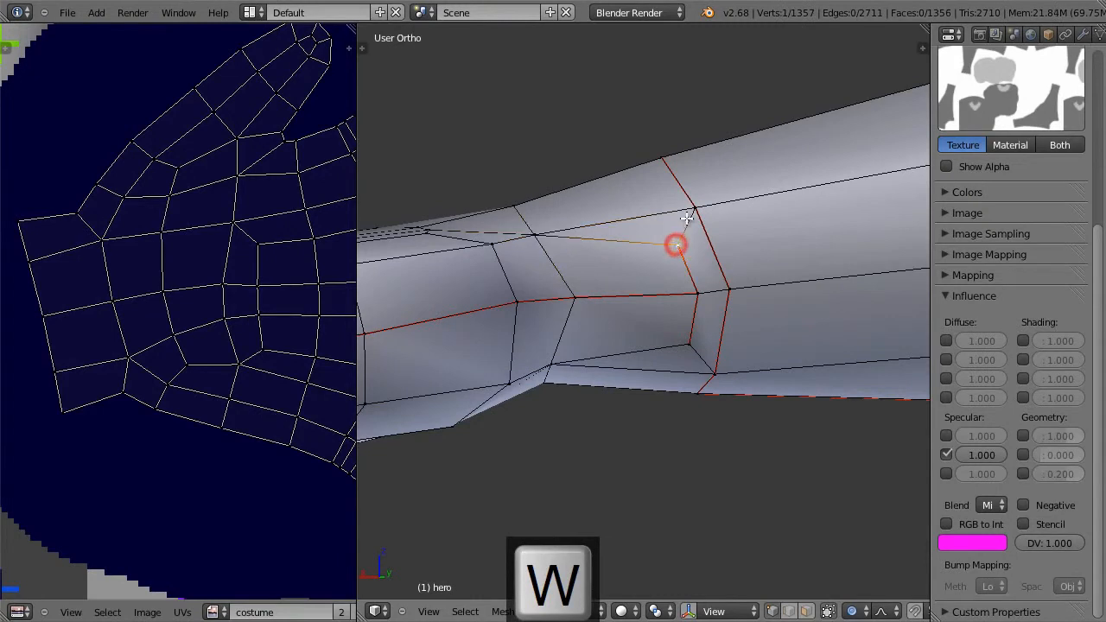
pyautogui.keyDown('shift'); pyautogui.rightClick(690, 209); pyautogui.keyUp('shift')
pyautogui.press('w')
pyautogui.click(690, 210)
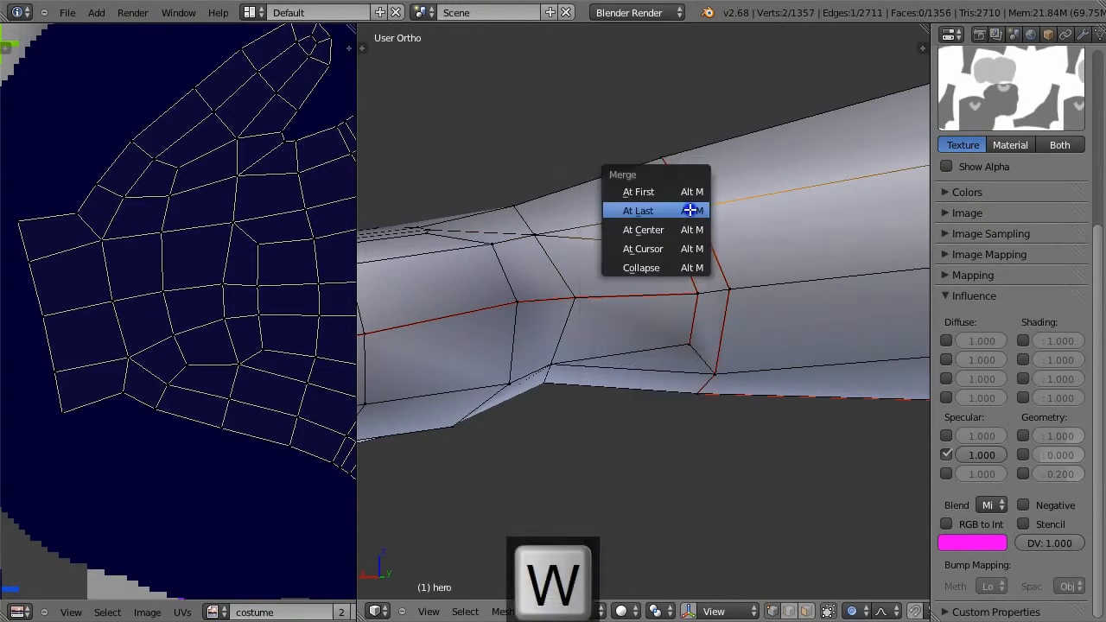
pyautogui.click(690, 210)
# Step: Merge the inset's middle inner vertex on the forearm side into the neighbouring outer seam vertex using At Last
pyautogui.rightClick(698, 294)
pyautogui.keyDown('shift'); pyautogui.rightClick(730, 287); pyautogui.keyUp('shift')
pyautogui.press('w')
pyautogui.click(725, 270)
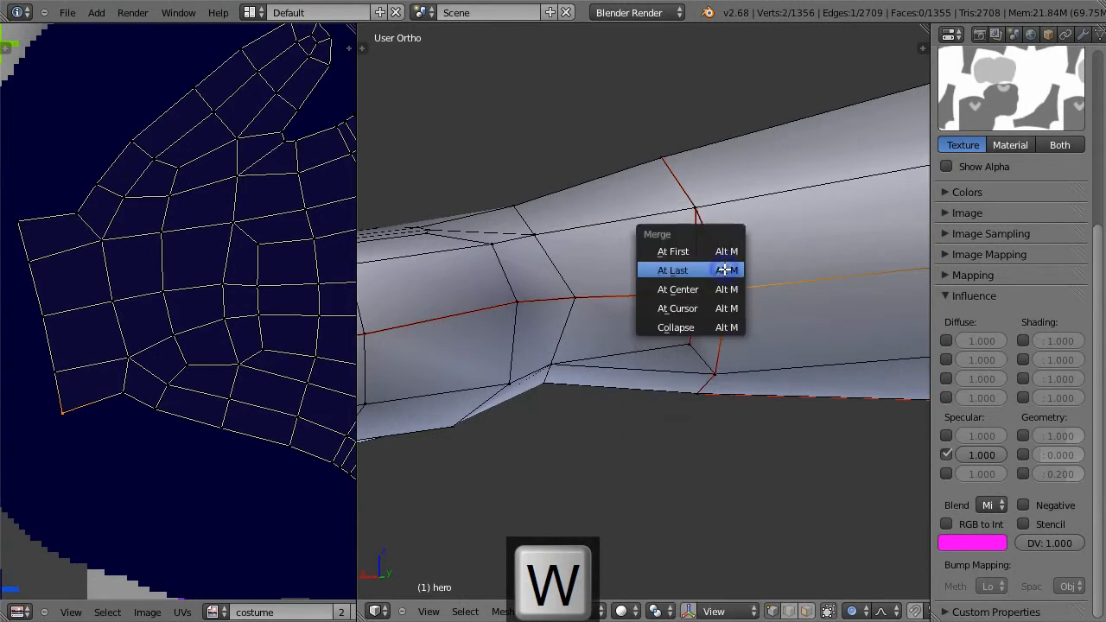
pyautogui.click(723, 270)
# Step: Merge the inset's lower inner corner on the forearm side into its outer seam corner using At Last
pyautogui.rightClick(691, 345)
pyautogui.keyDown('shift'); pyautogui.rightClick(713, 373); pyautogui.keyUp('shift')
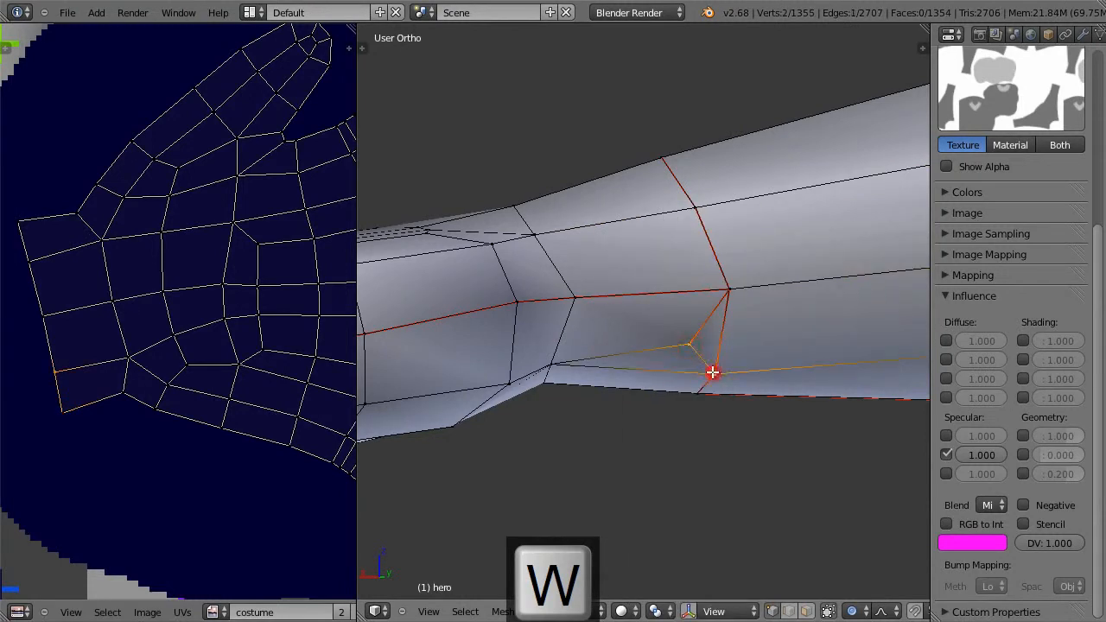
pyautogui.press('w')
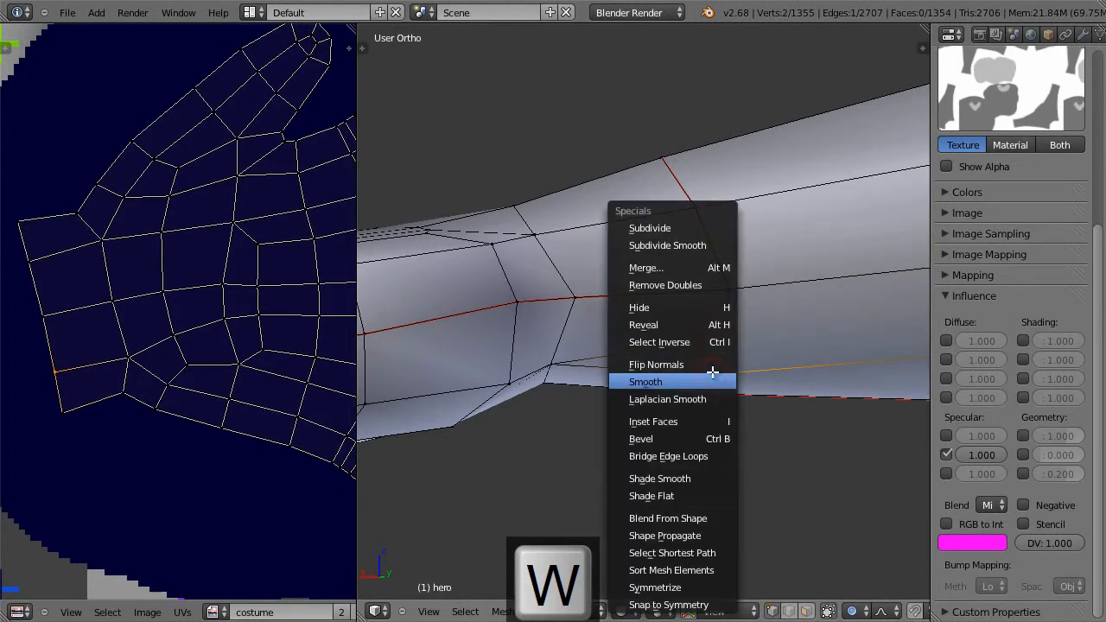
pyautogui.click(696, 266)
pyautogui.click(696, 265)
pyautogui.moveTo(566, 357); pyautogui.dragTo(553, 323, button='middle')
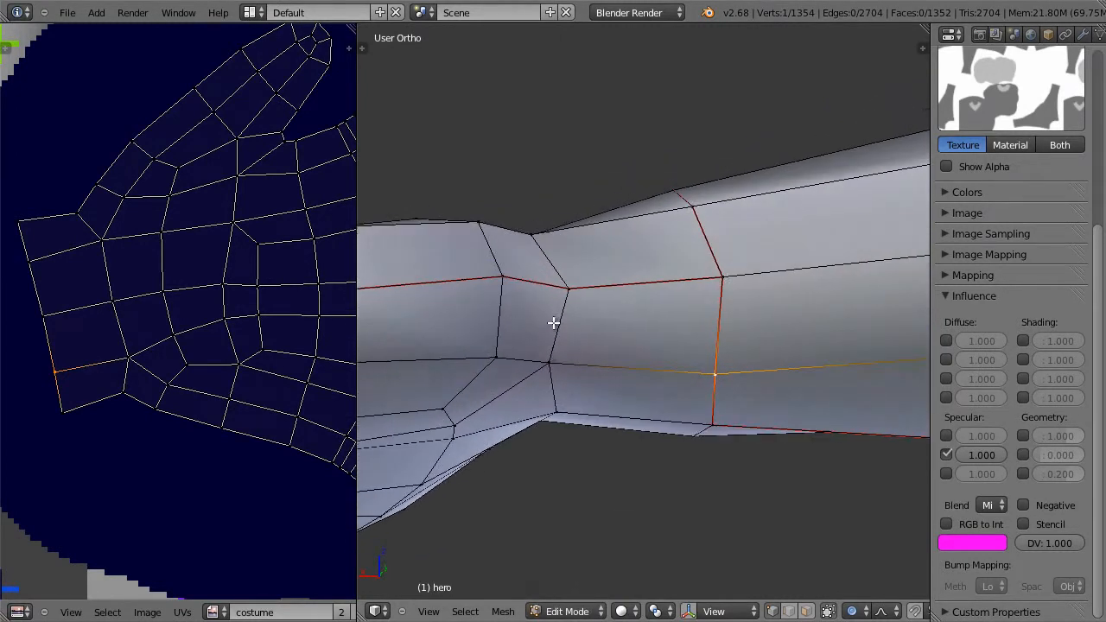
pyautogui.rightClick(553, 361)
pyautogui.press('g')
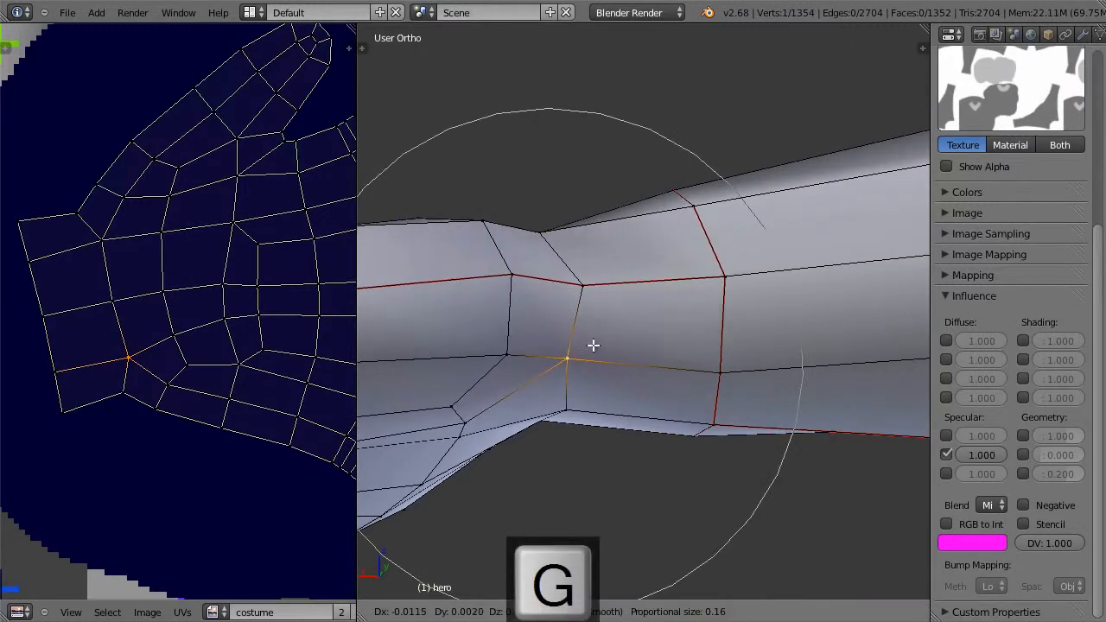
pyautogui.press('Escape')
# Step: Clear the selection and, in face selection, pick the cleaned-up wrist faces to examine their places on the hand UV islands
pyautogui.moveTo(593, 390); pyautogui.dragTo(604, 438, button='middle')
pyautogui.press('a')
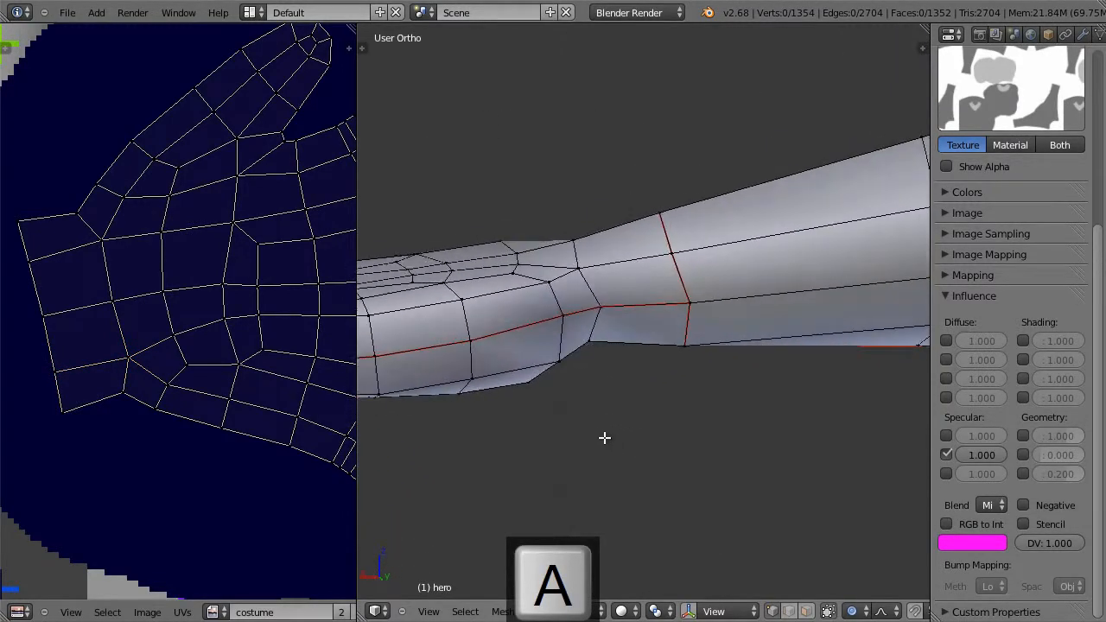
pyautogui.click(807, 612)
pyautogui.rightClick(639, 320)
pyautogui.rightClick(624, 282)
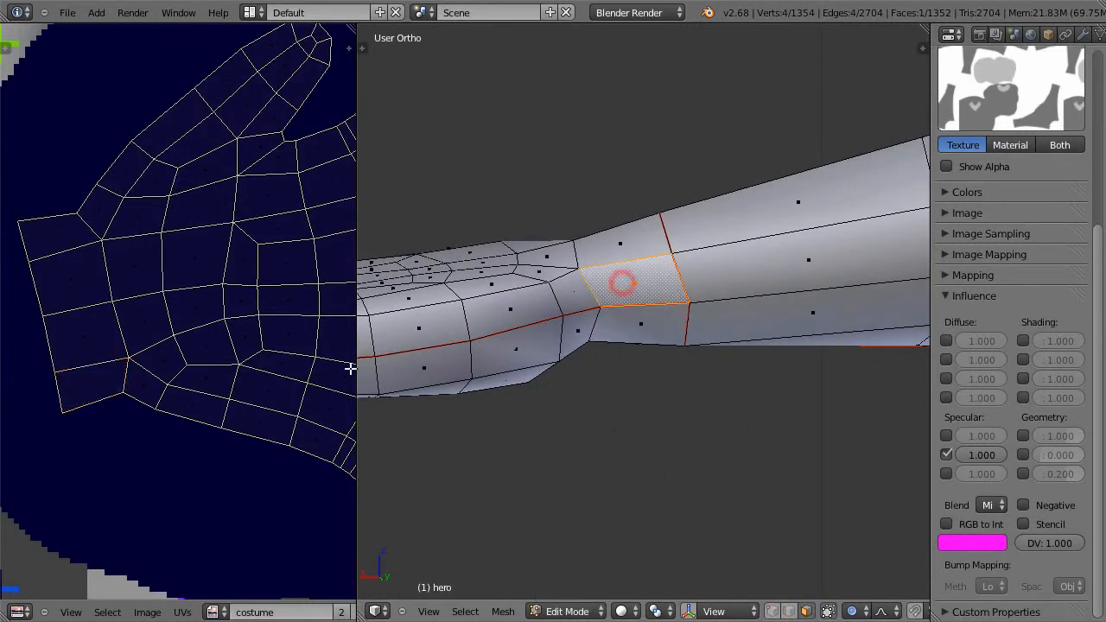
pyautogui.scroll(-6, 257, 385)
pyautogui.scroll(3, 259, 384)
pyautogui.moveTo(257, 384); pyautogui.dragTo(235, 425, button='middle')
pyautogui.rightClick(637, 321)
pyautogui.rightClick(623, 275)
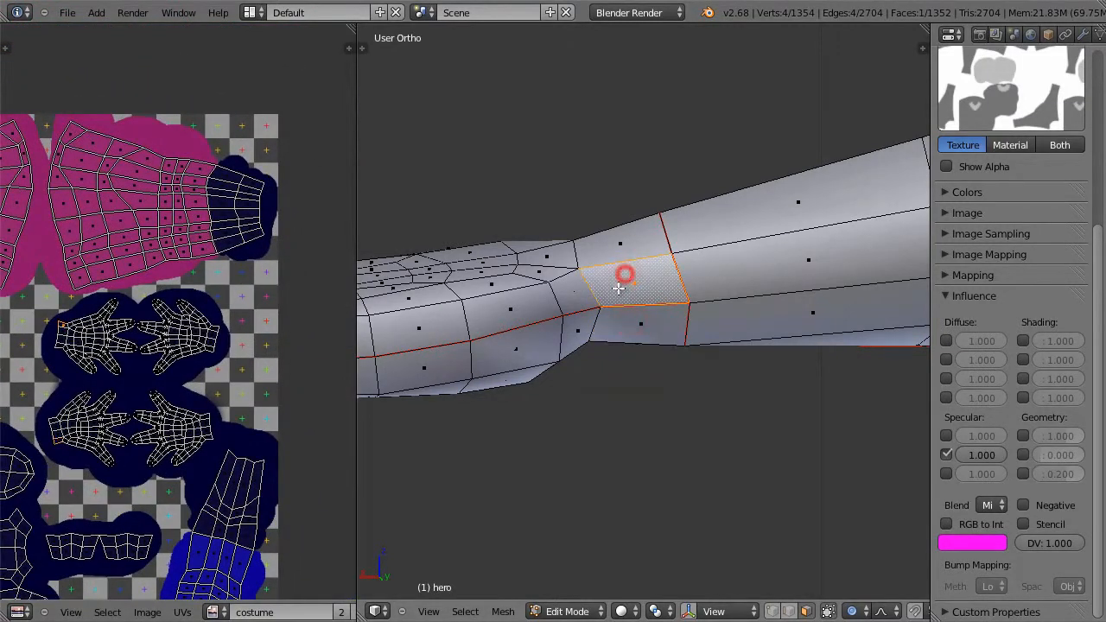
# Step: In front view, select the whole hero mesh and try moving it along the Z axis
pyautogui.moveTo(597, 375); pyautogui.dragTo(743, 373, button='middle')
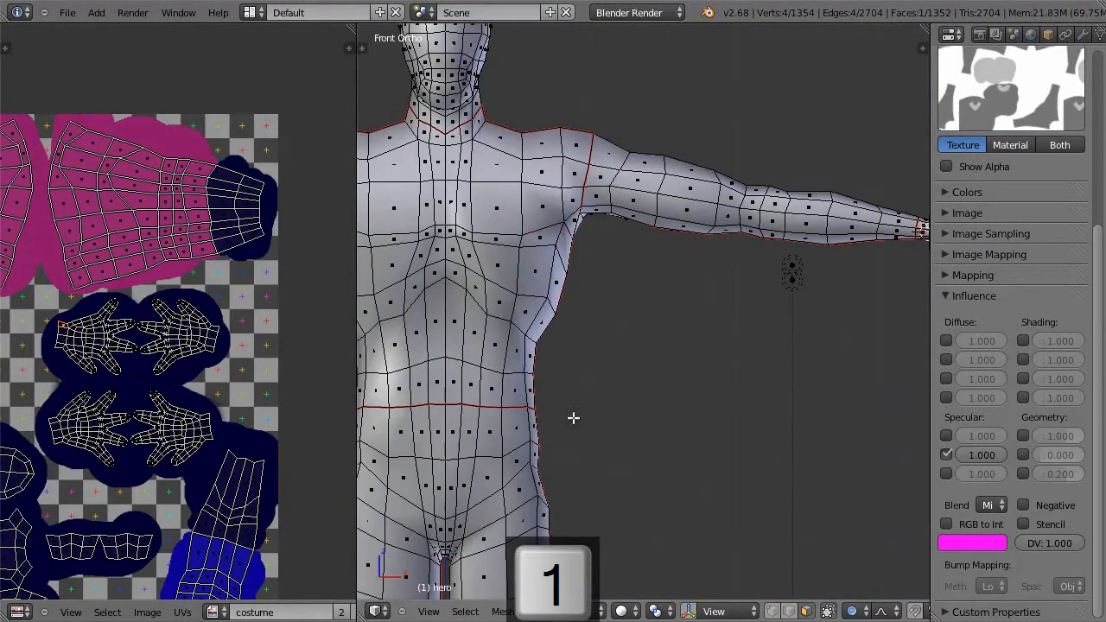
pyautogui.press('KP_Decimal')
pyautogui.press('a')
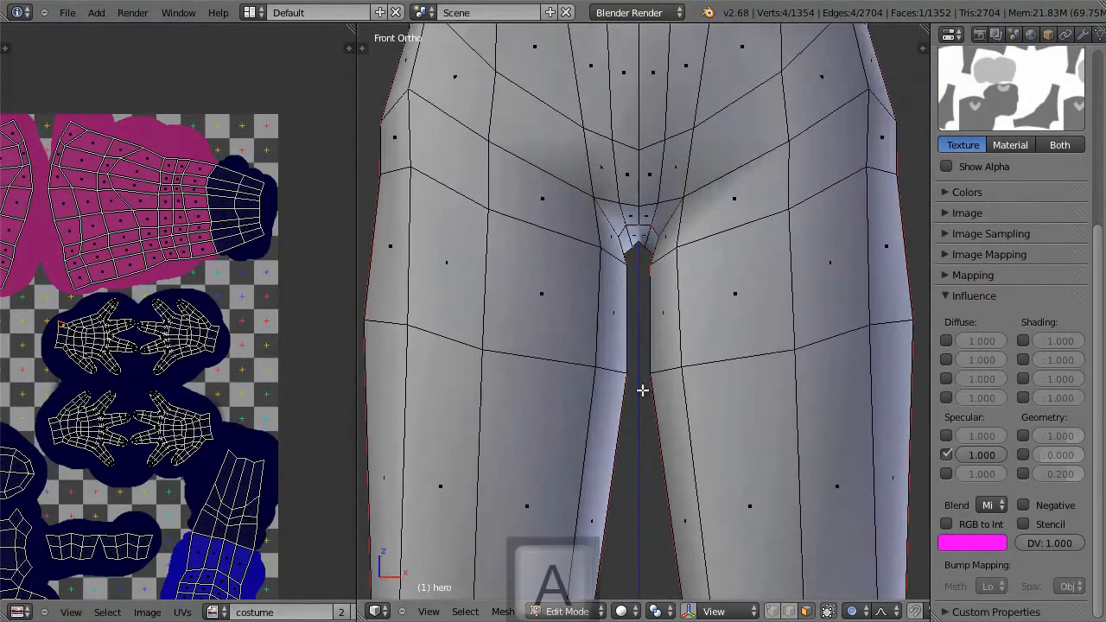
pyautogui.press('a')
pyautogui.press('g')
pyautogui.press('z')
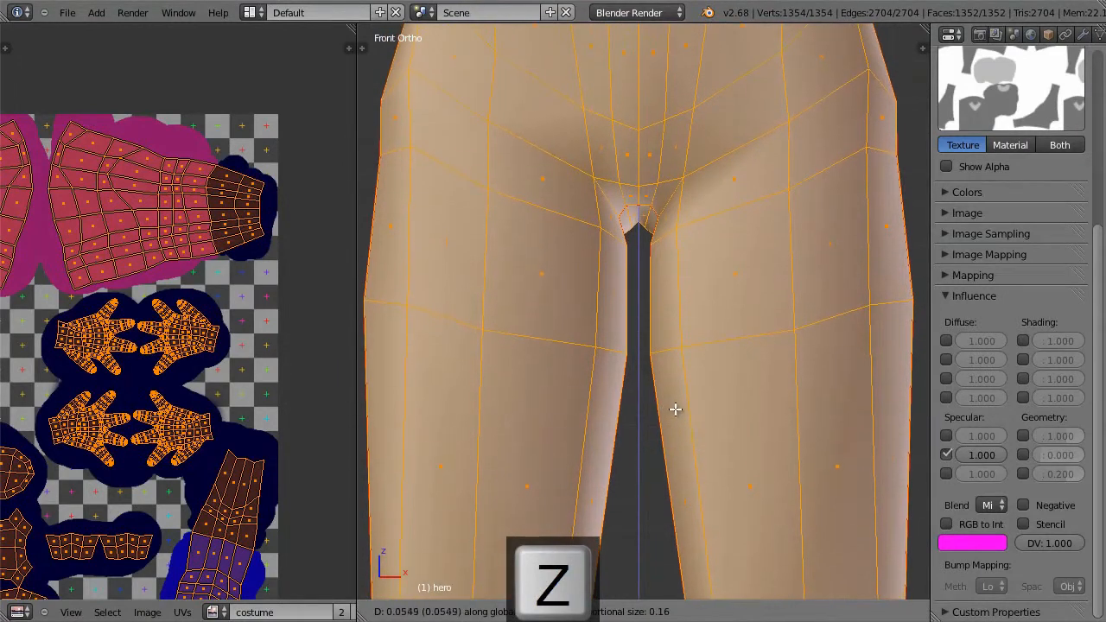
pyautogui.press('Escape')
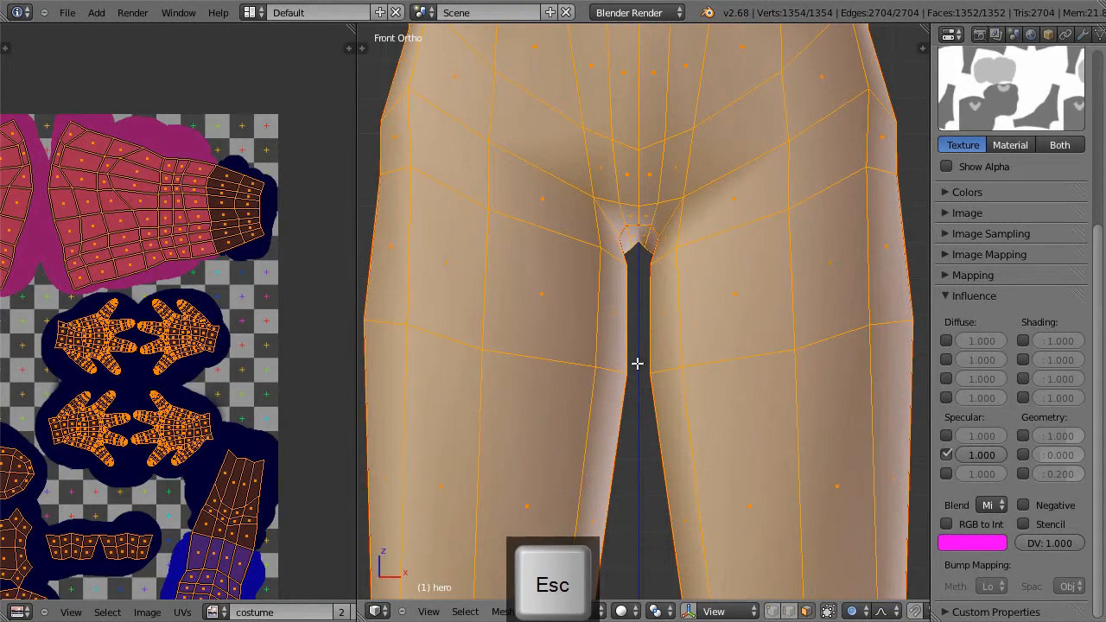
# Step: Zoom in closely between the legs and try finer moves of the whole mesh along the Z axis
pyautogui.scroll(10, 637, 363)
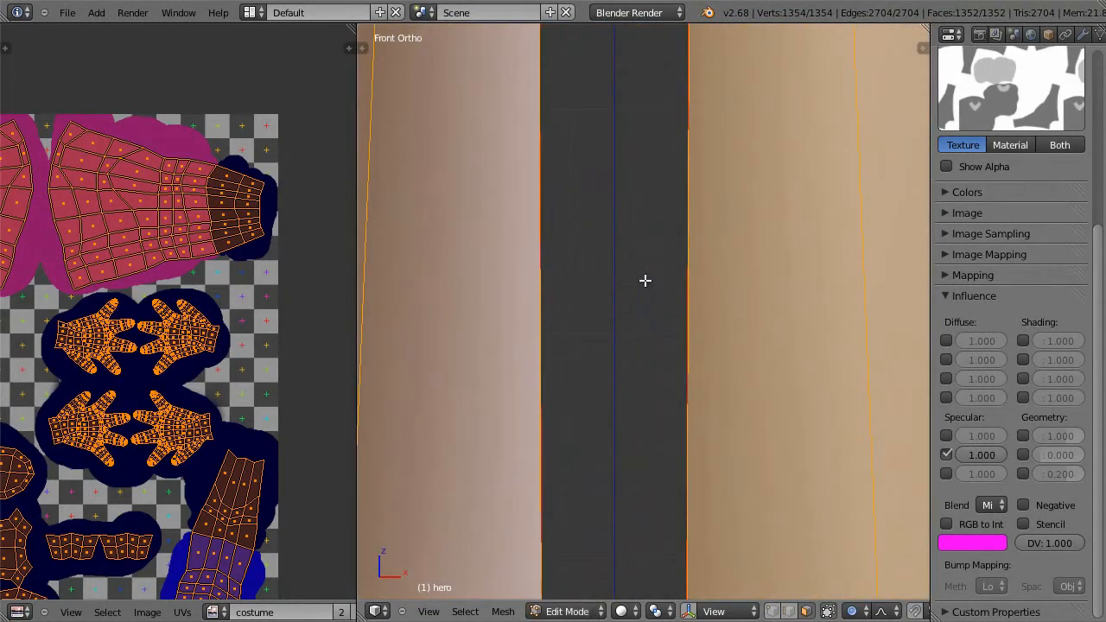
pyautogui.scroll(1, 623, 289)
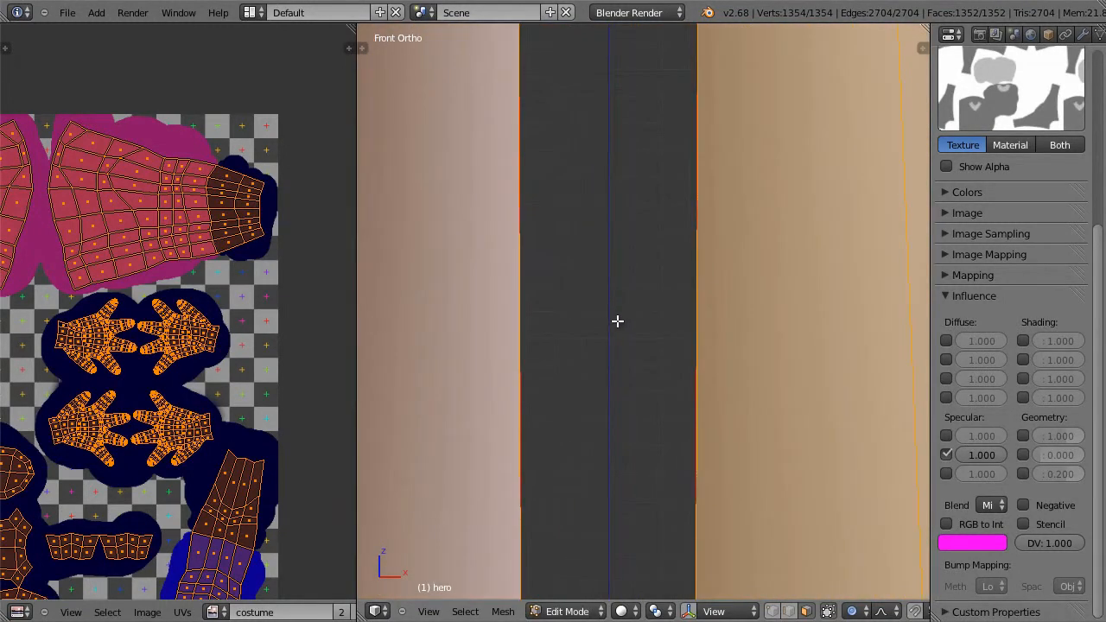
pyautogui.press('g')
pyautogui.press('z')
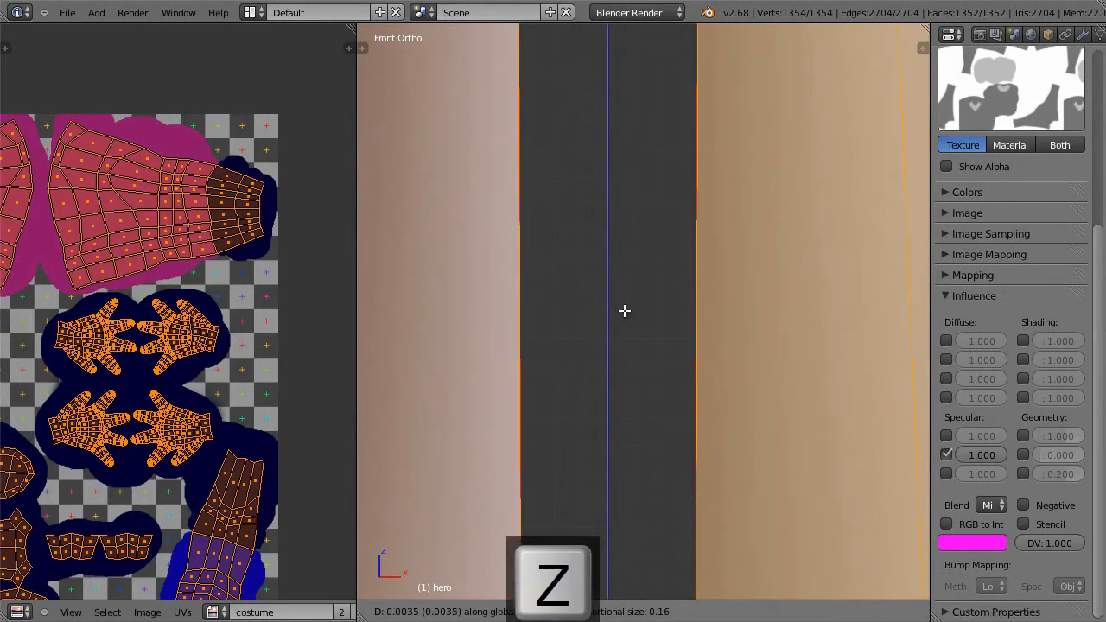
pyautogui.press('Escape')
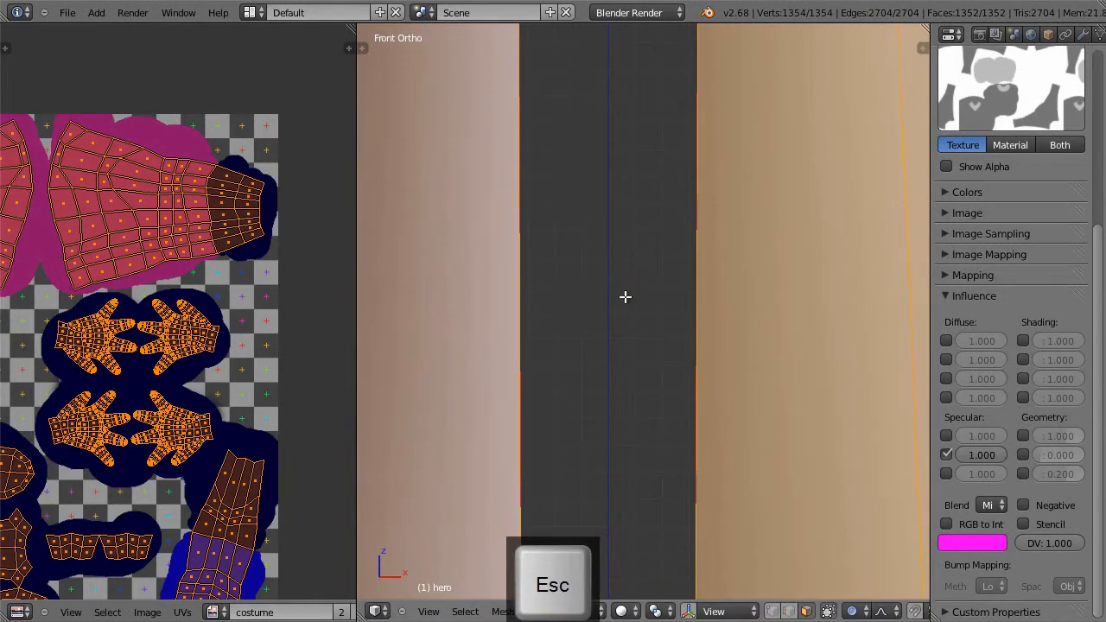
pyautogui.scroll(7, 625, 297)
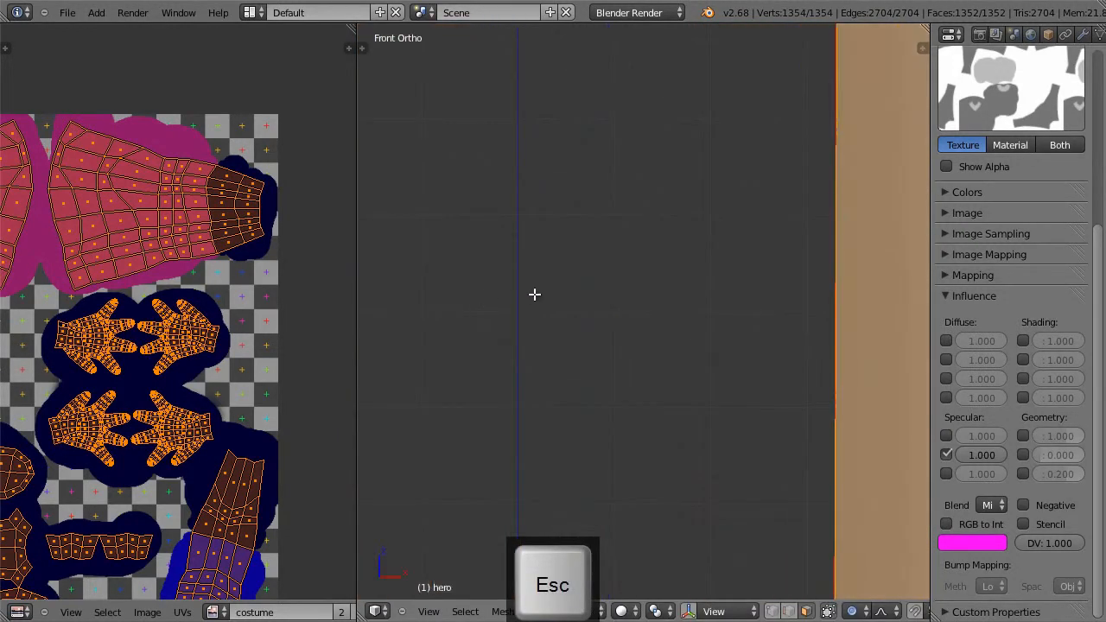
pyautogui.press('g')
pyautogui.press('z')
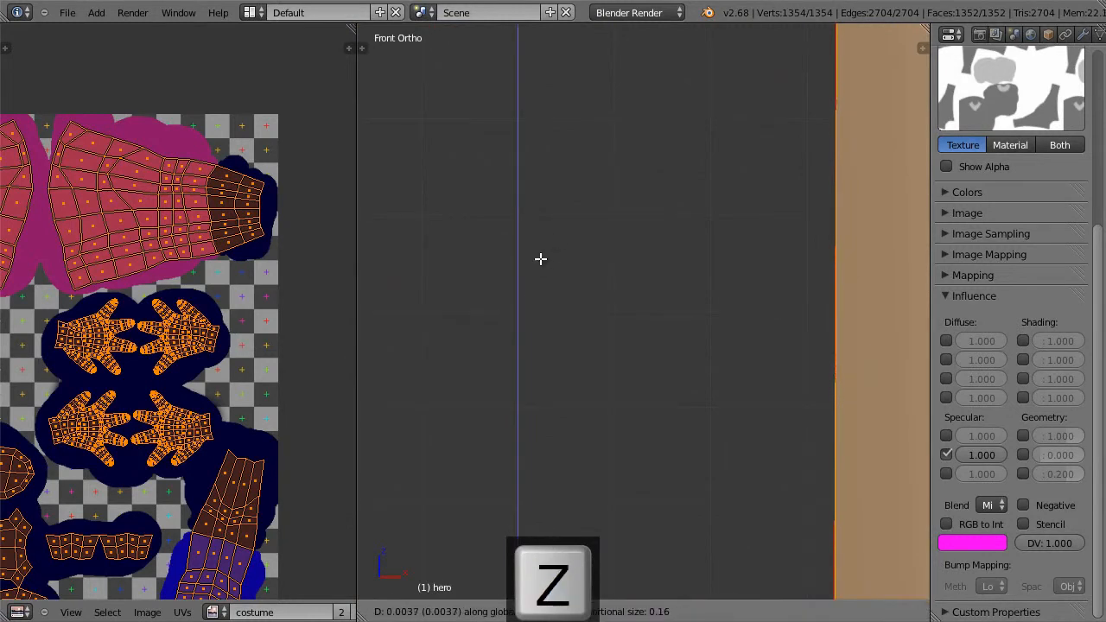
pyautogui.press('Escape')
# Step: Save the project on the desktop under the next version name, hero18.blend, overwriting the existing file
pyautogui.scroll(-6, 541, 259)
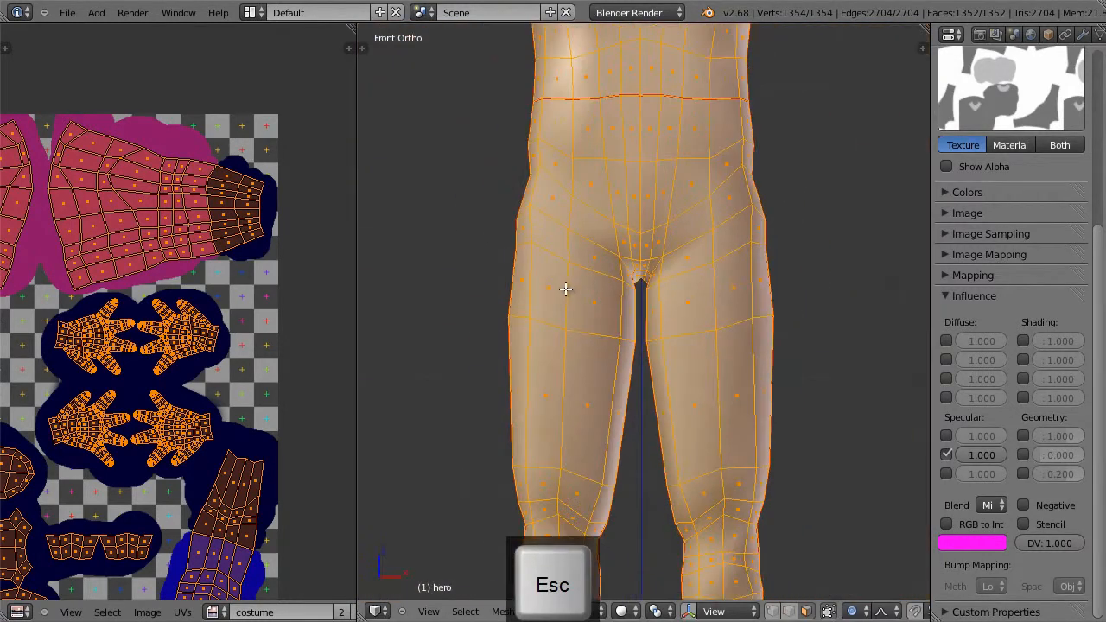
pyautogui.scroll(-3, 662, 215)
pyautogui.keyDown('shift'); pyautogui.moveTo(737, 168); pyautogui.dragTo(701, 427, button='middle'); pyautogui.keyUp('shift')
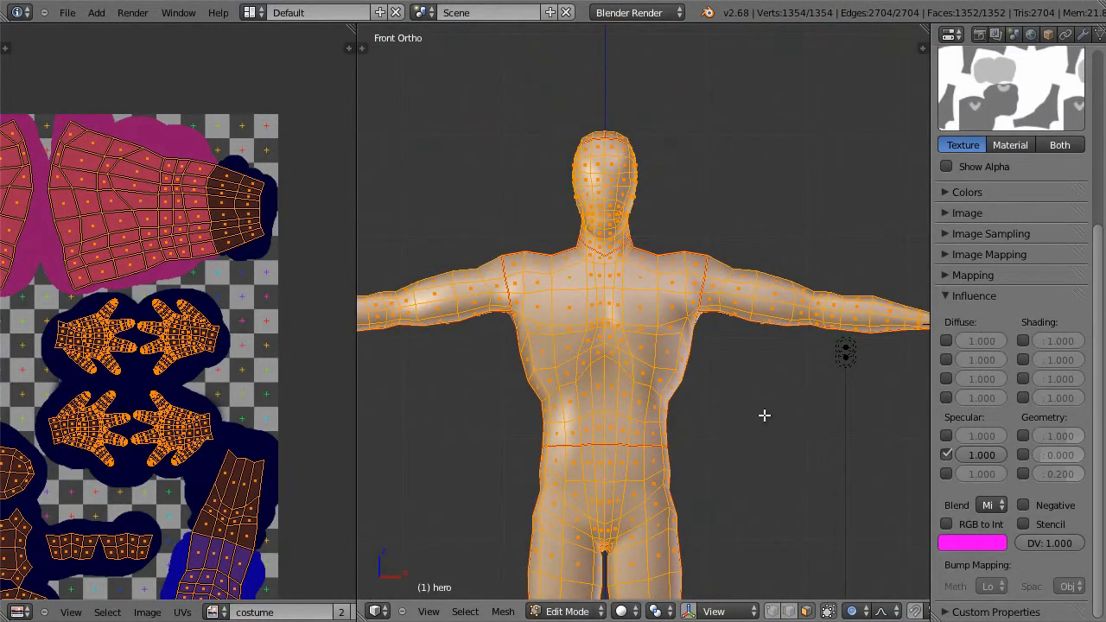
pyautogui.keyDown('shift'); pyautogui.moveTo(769, 410); pyautogui.dragTo(797, 328, button='middle'); pyautogui.keyUp('shift')
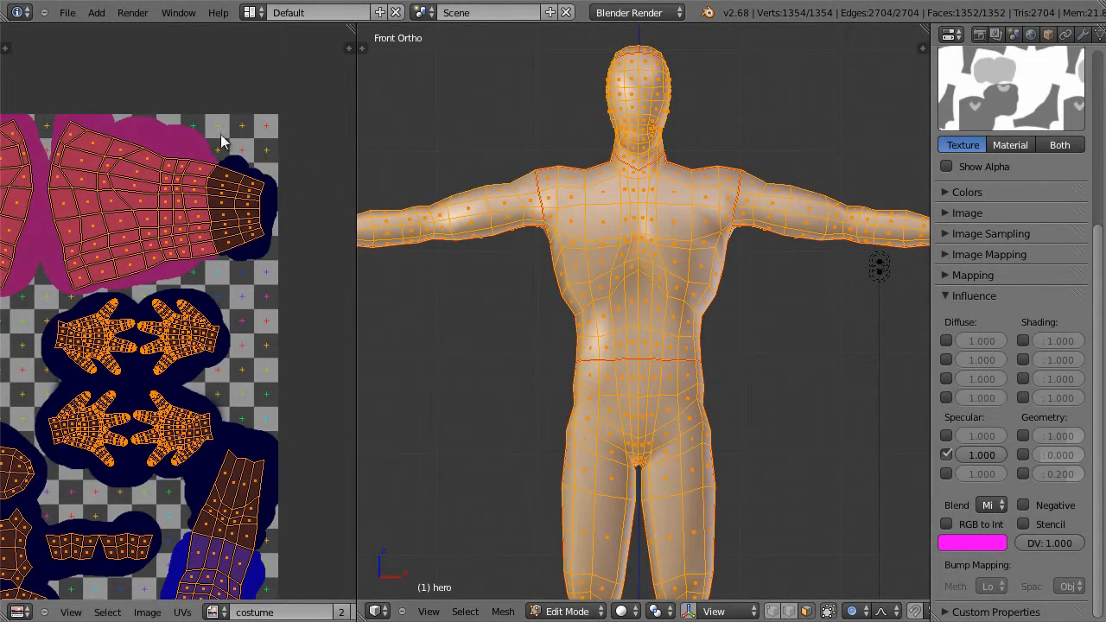
pyautogui.click(68, 12)
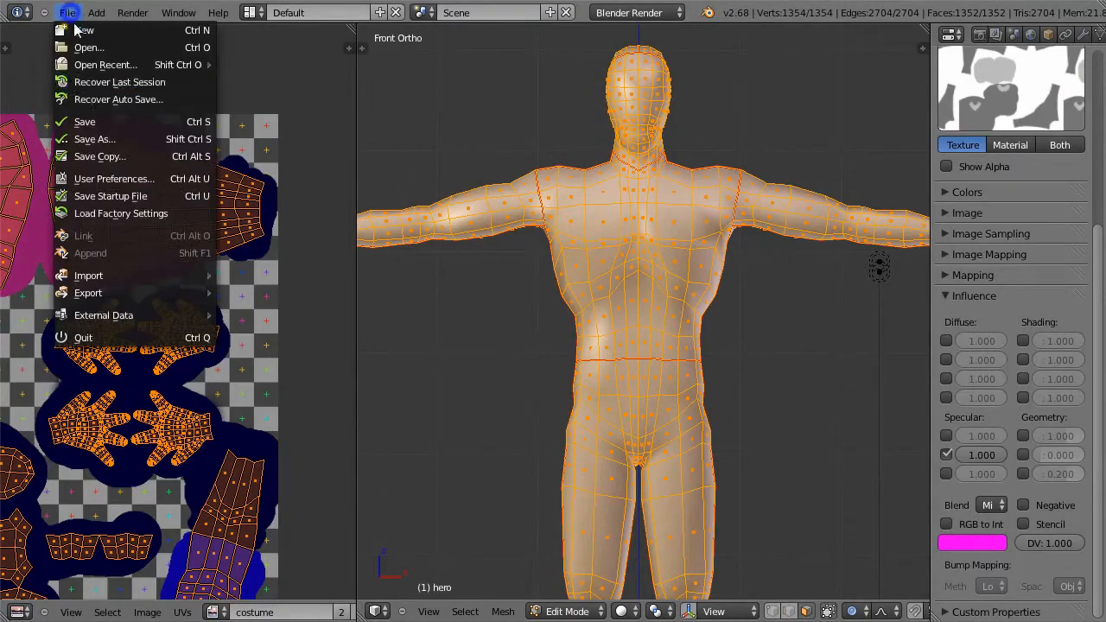
pyautogui.click(110, 136)
pyautogui.press('KP_Add')
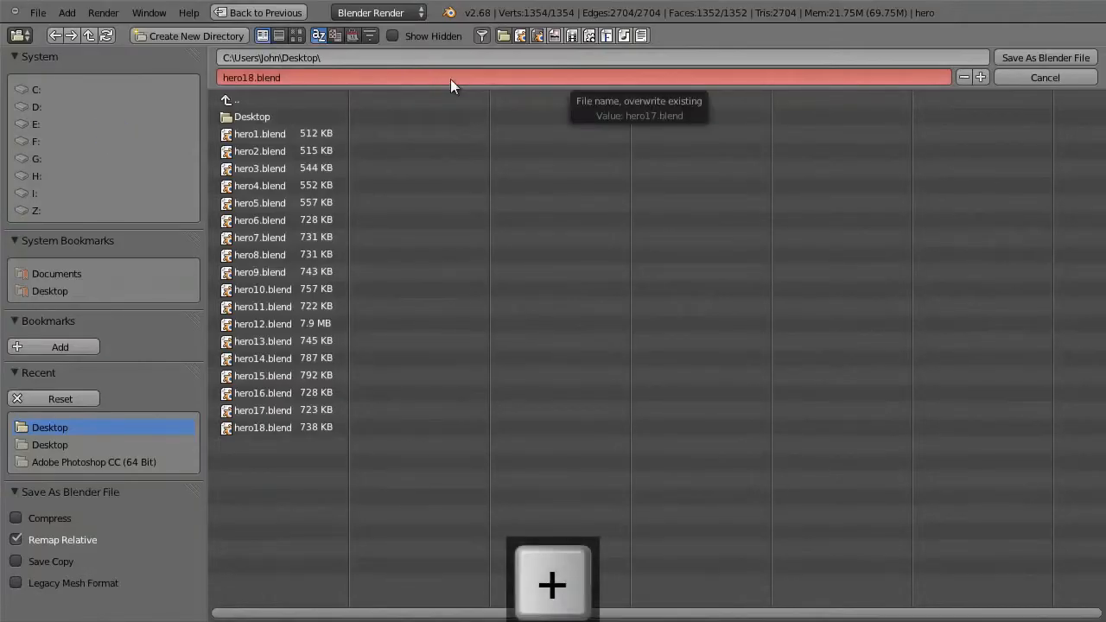
pyautogui.click(1020, 57)
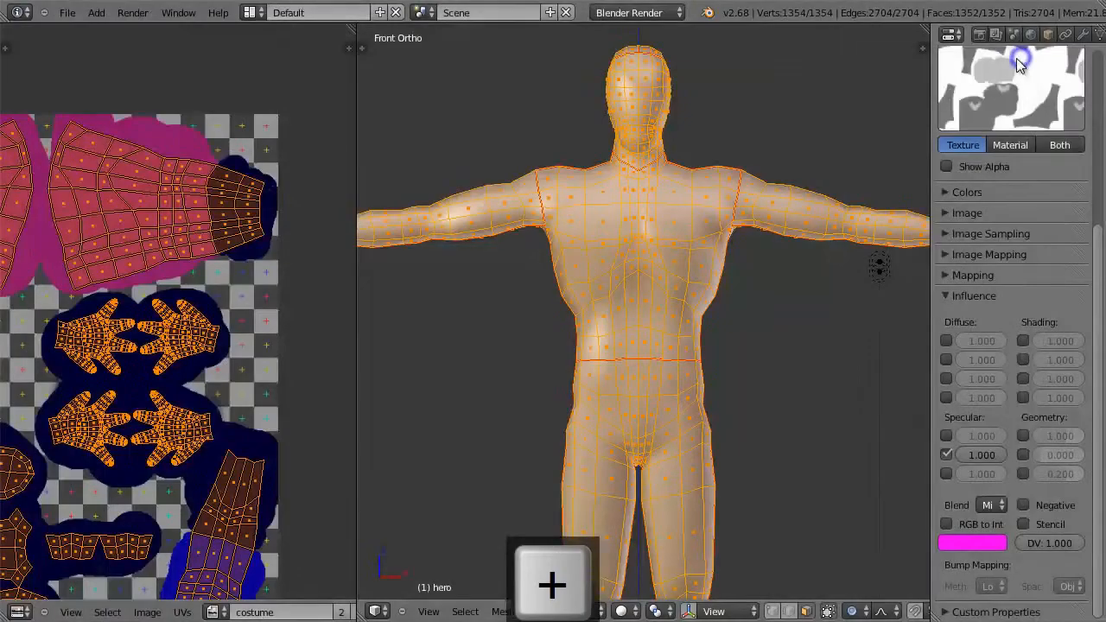